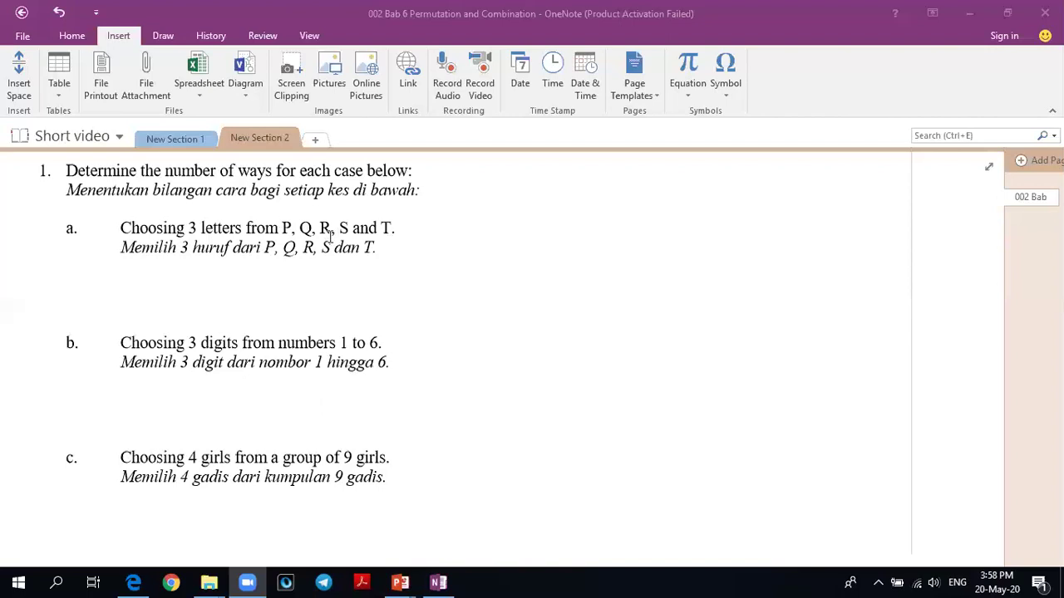
# Step: Start an equation beside part a reading 5C_3 =
pyautogui.click(423, 237)
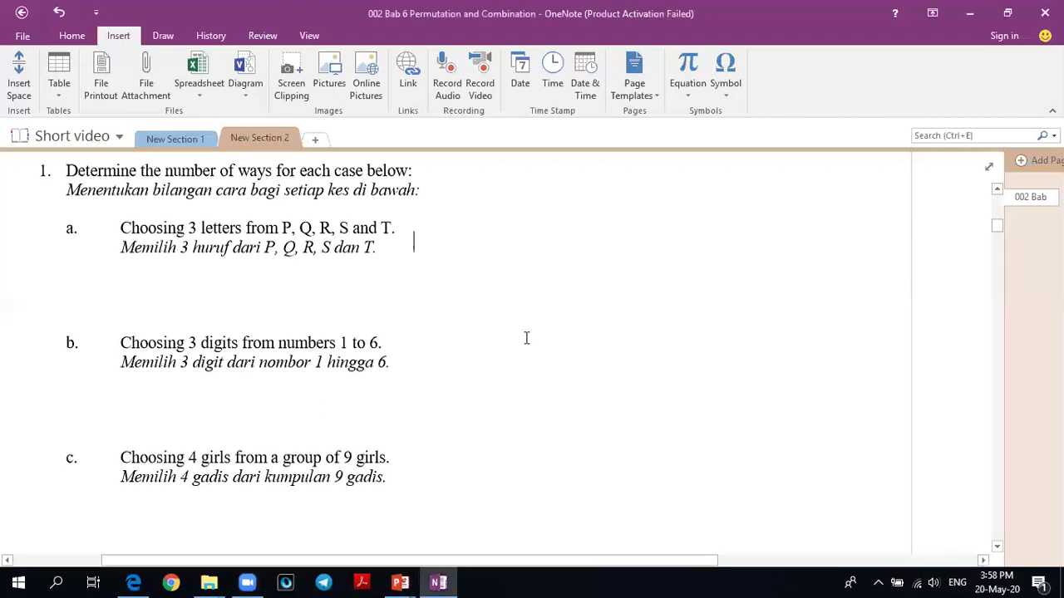
pyautogui.hotkey('alt', '=')
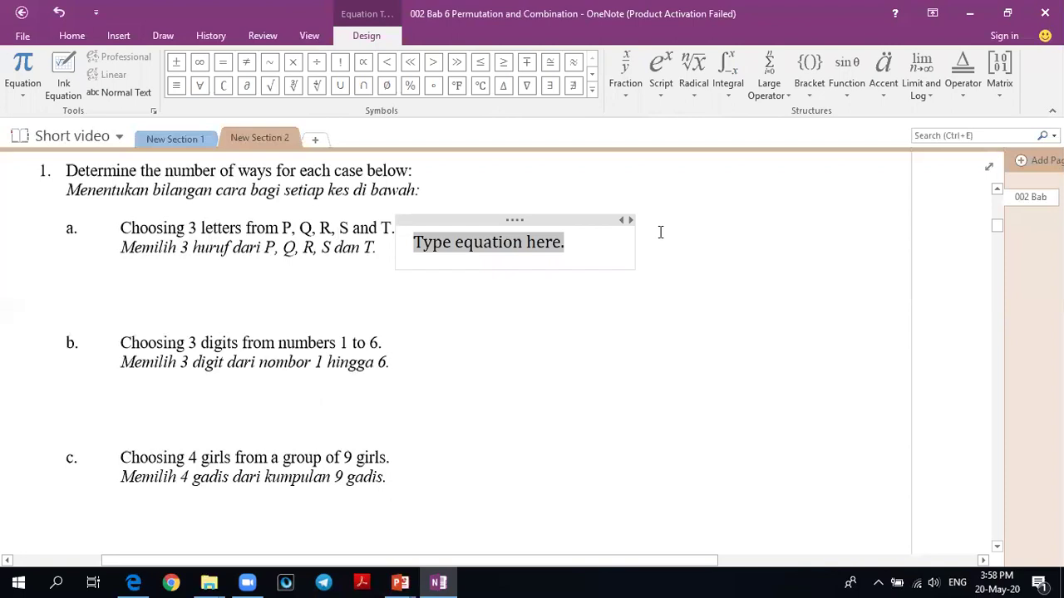
pyautogui.write('5')
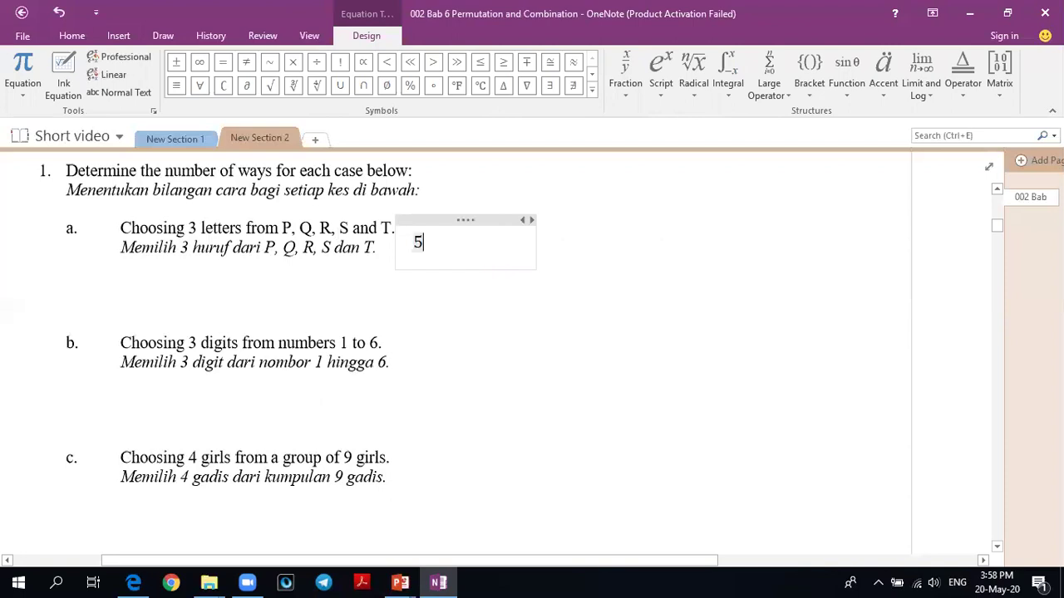
pyautogui.write('C')
pyautogui.write('_3 ')
pyautogui.write('=')
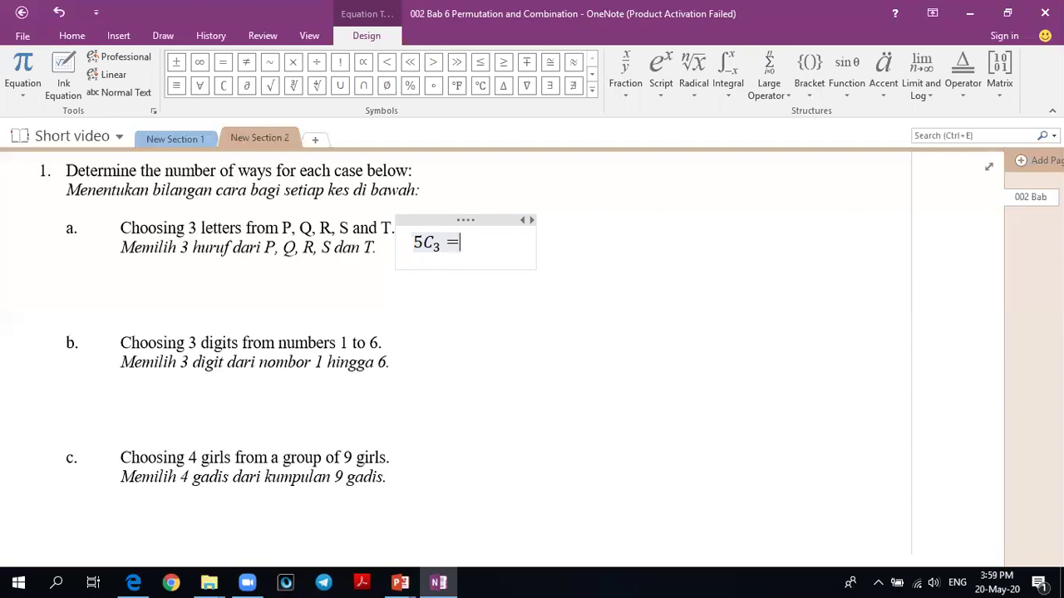
# Step: Complete 5C3 = 10, then begin a new equation listing PQR, QRS and RST
pyautogui.write('10')
pyautogui.click(627, 296)
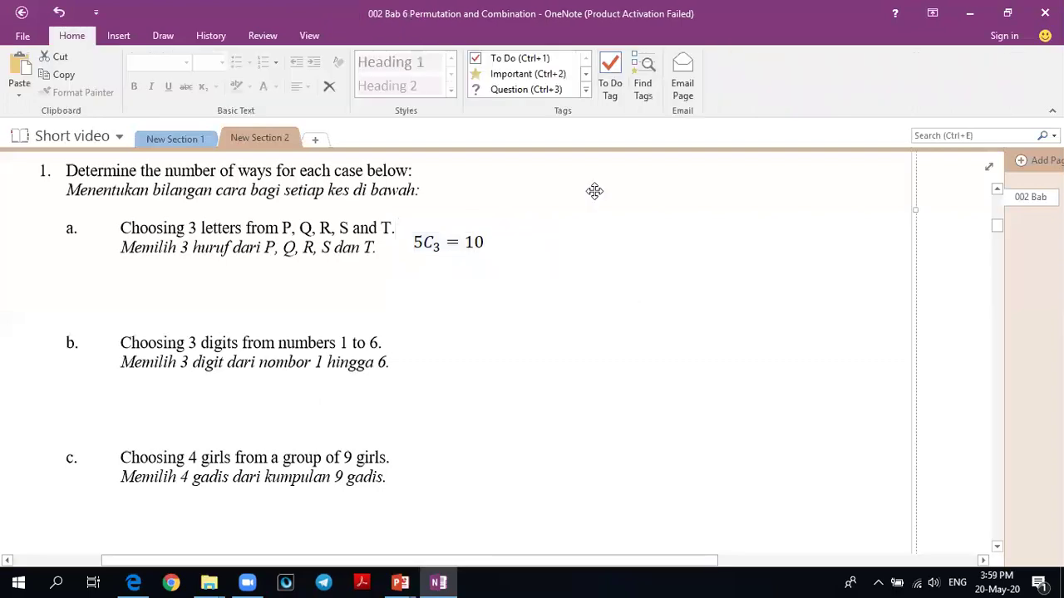
pyautogui.click(594, 191)
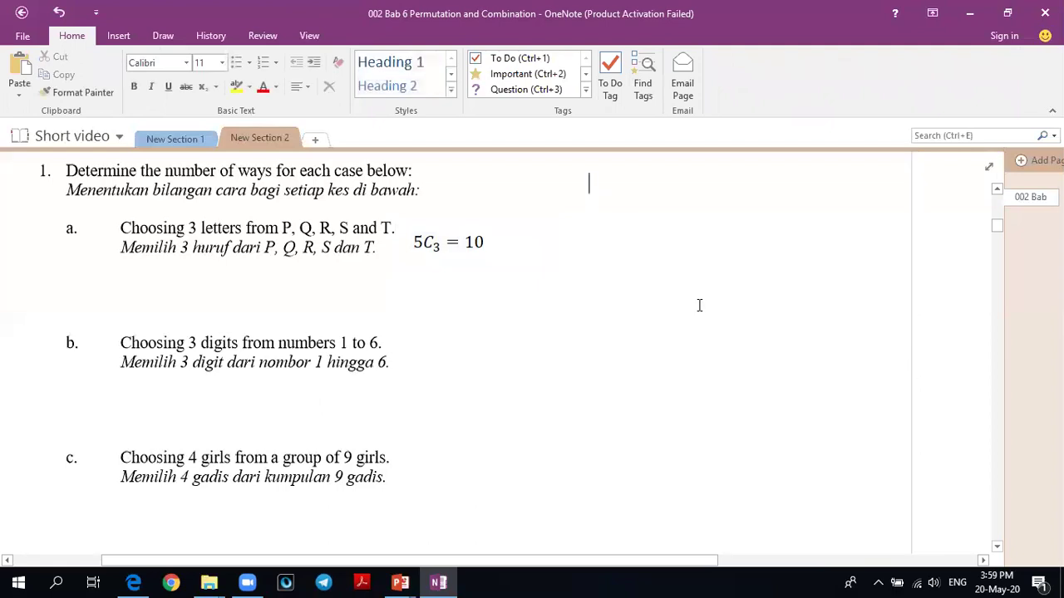
pyautogui.hotkey('alt', '=')
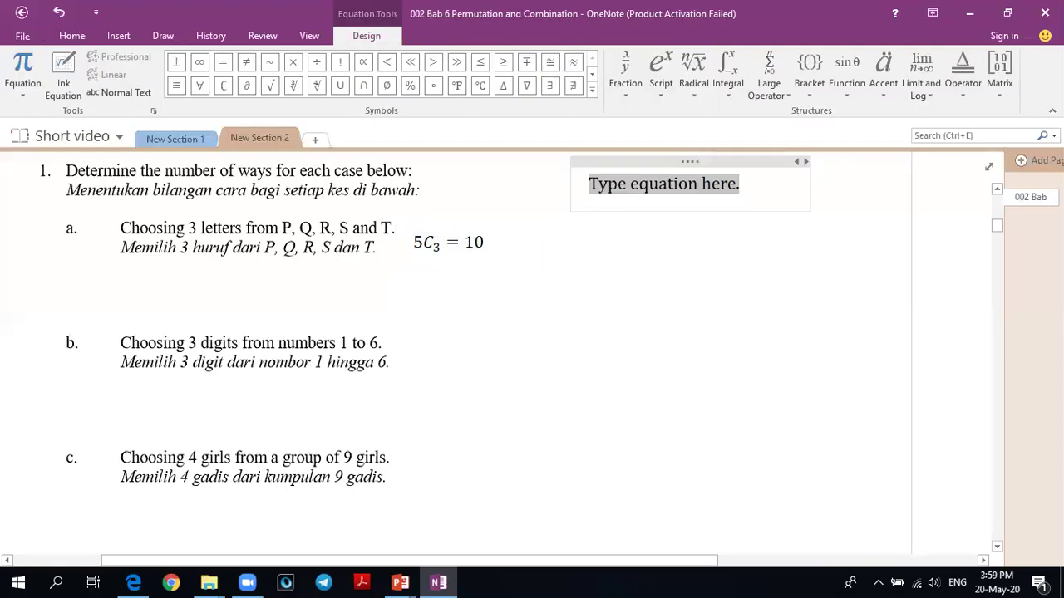
pyautogui.write('PQR')
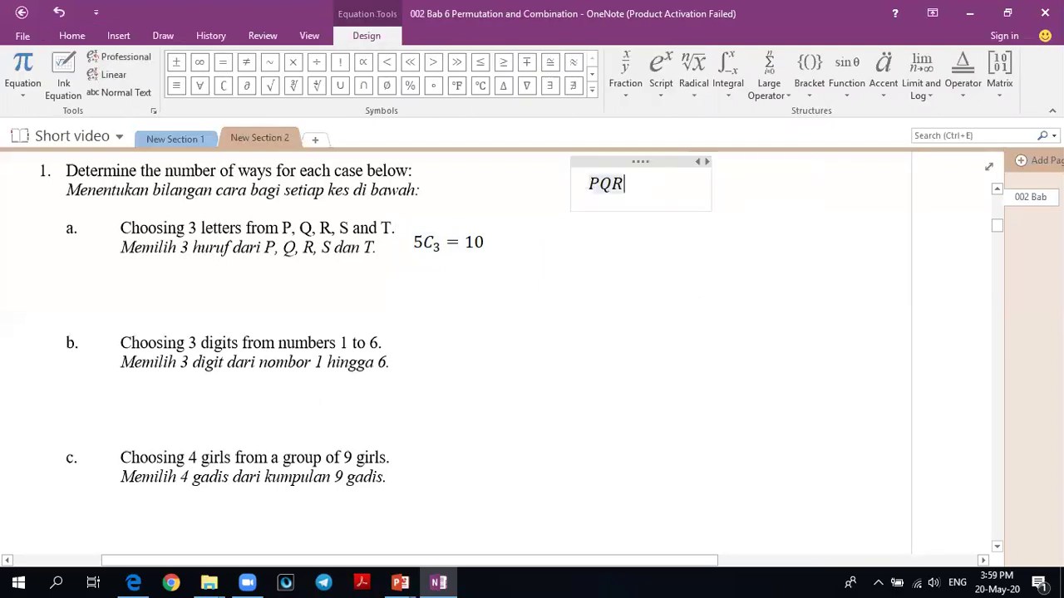
pyautogui.press('Return')
pyautogui.write('QRS')
pyautogui.press('Return')
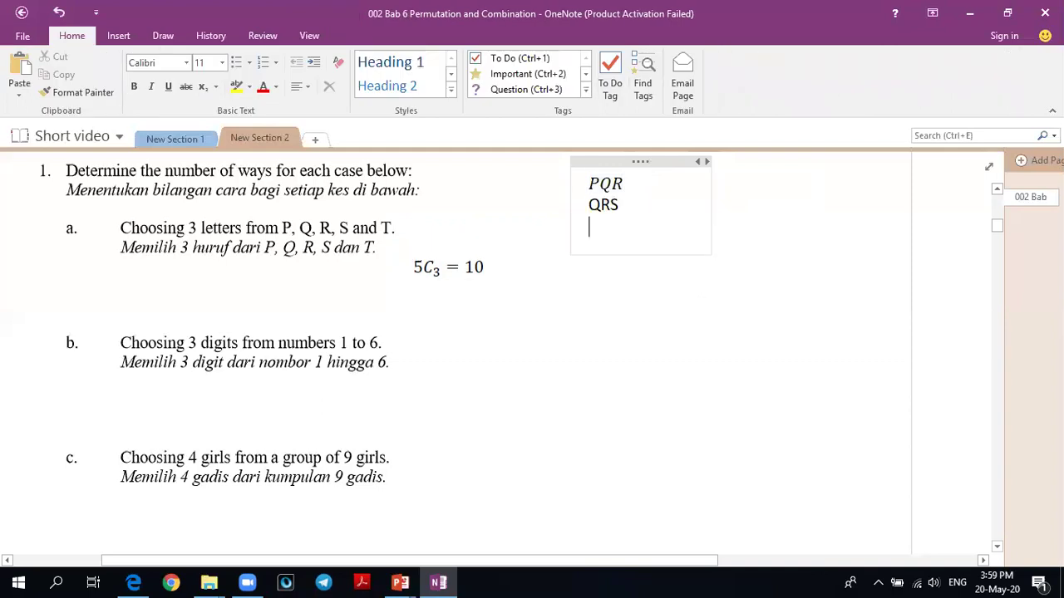
pyautogui.write('RST')
pyautogui.press('Return')
# Step: Add the selections PQS, PQT, QRT and PRS to the list
pyautogui.write('Q')
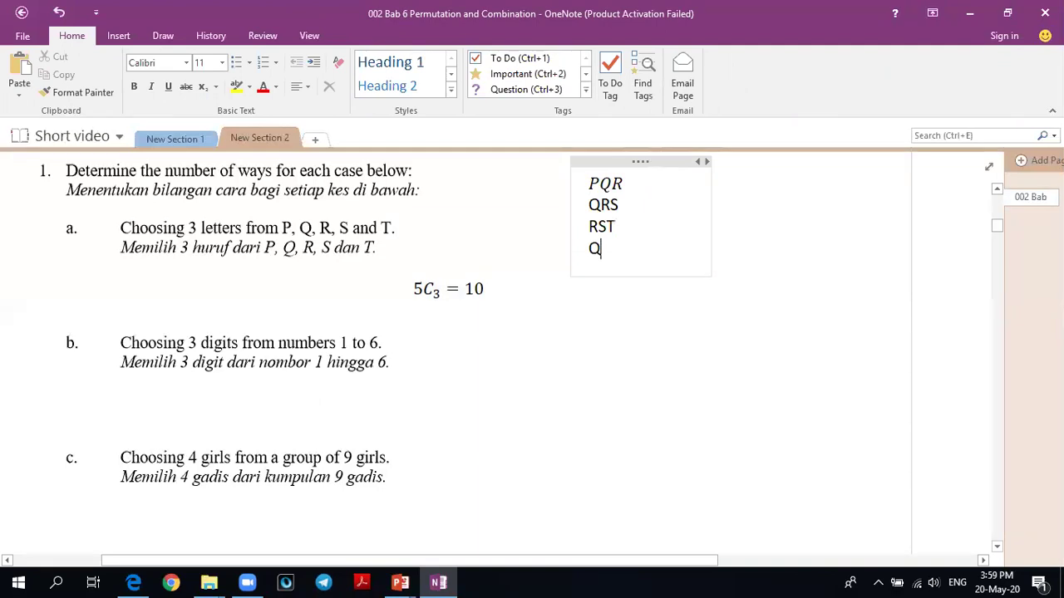
pyautogui.press('BackSpace')
pyautogui.write('PQ')
pyautogui.write('S')
pyautogui.press('Return')
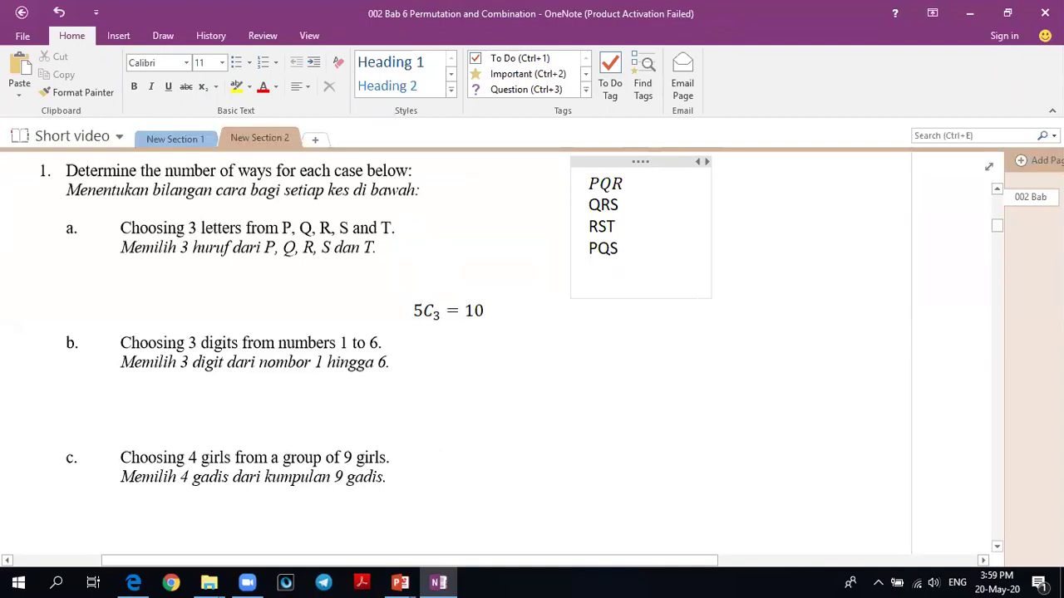
pyautogui.write('PQT')
pyautogui.press('Return')
pyautogui.press('Return')
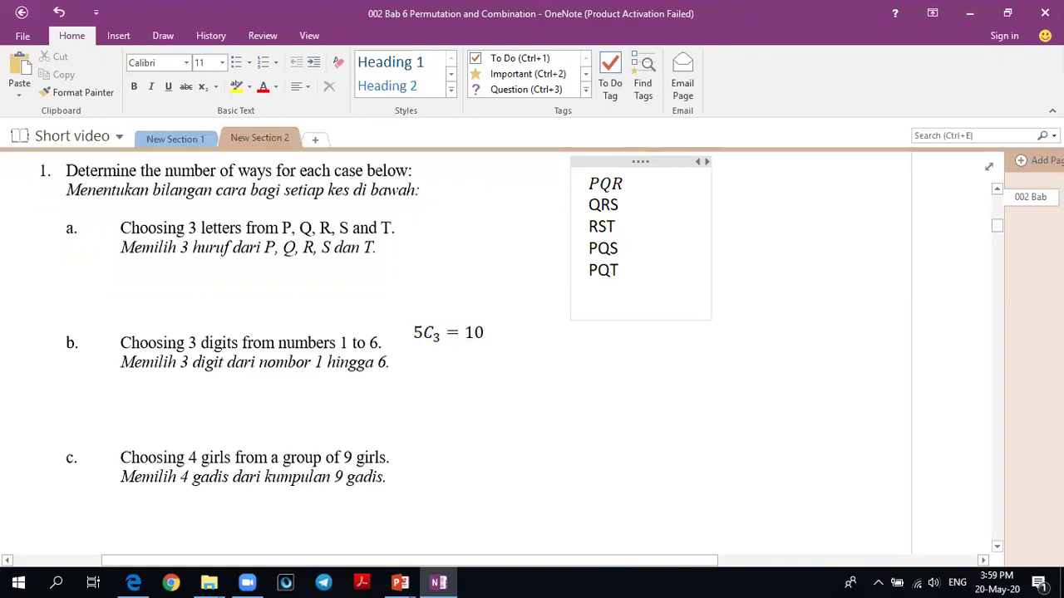
pyautogui.write('QR')
pyautogui.write('T')
pyautogui.press('Return')
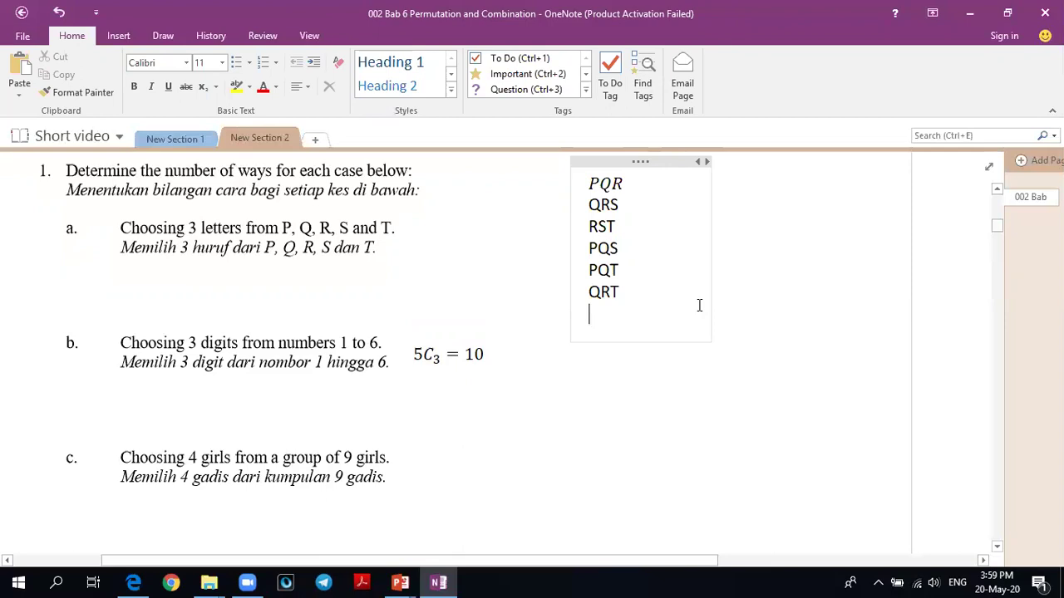
pyautogui.write('PRS')
pyautogui.press('Return')
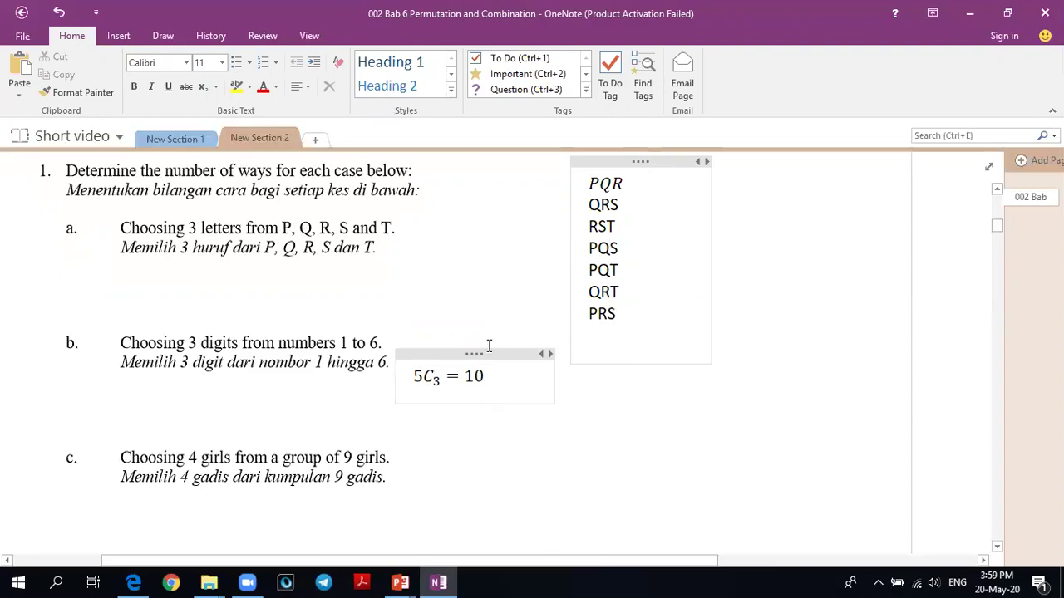
# Step: Undo an accidental paste and finish the list with PST, PRT and QST
pyautogui.hotkey('ctrl', 'v')
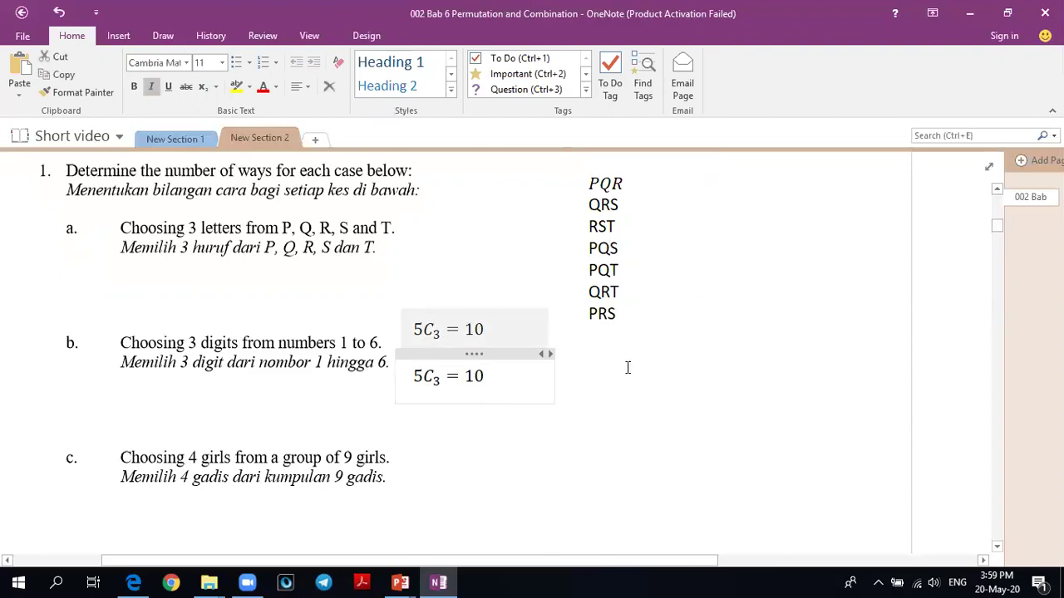
pyautogui.hotkey('ctrl', 'z')
pyautogui.hotkey('ctrl', 'z')
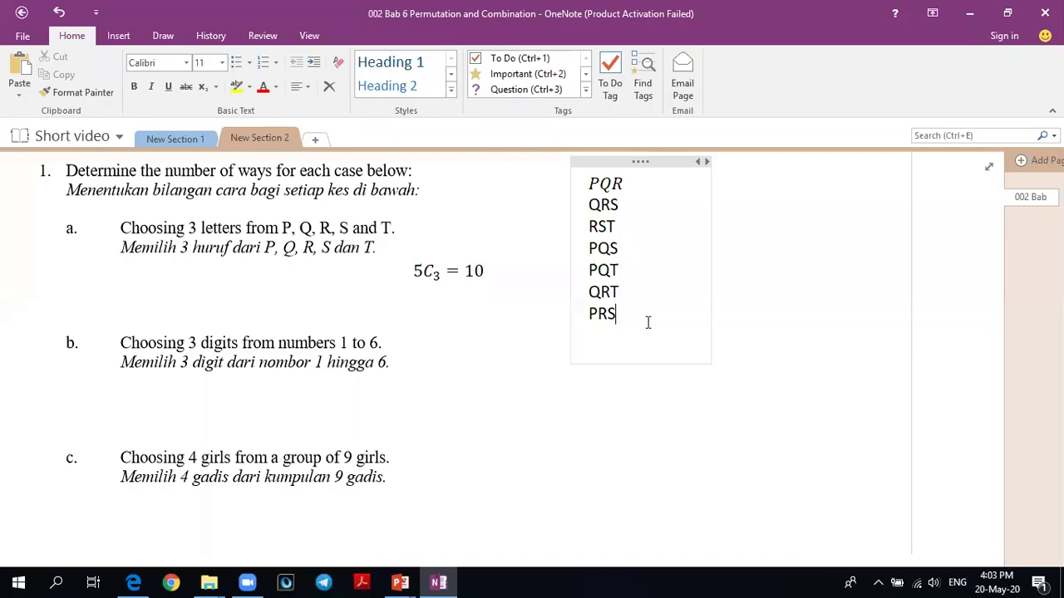
pyautogui.press('Return')
pyautogui.write('PS')
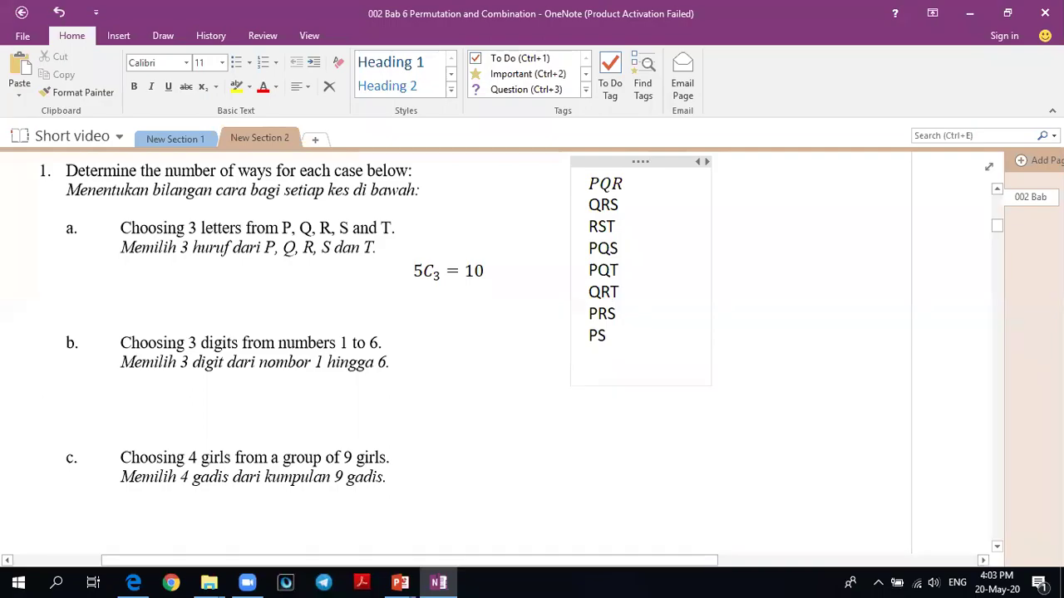
pyautogui.write('T')
pyautogui.press('Return')
pyautogui.write('PR')
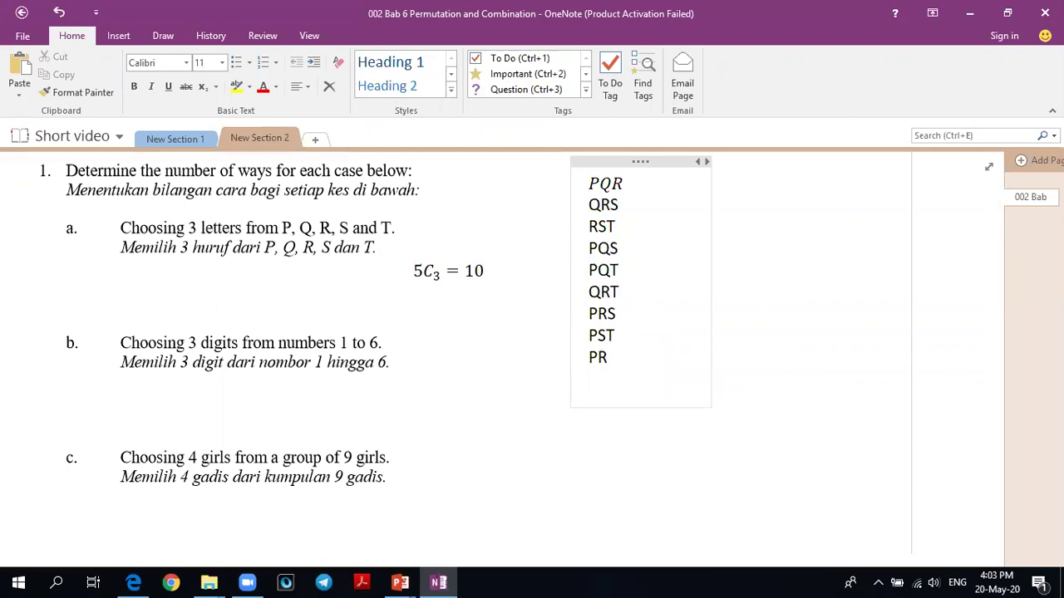
pyautogui.write('T')
pyautogui.press('Return')
pyautogui.write('QS')
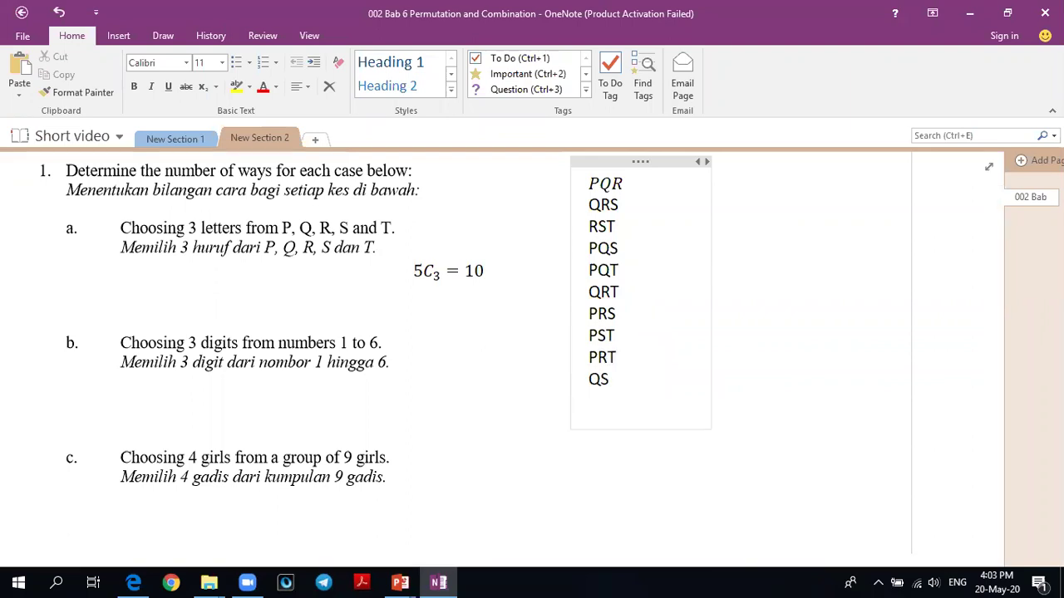
pyautogui.write('T')
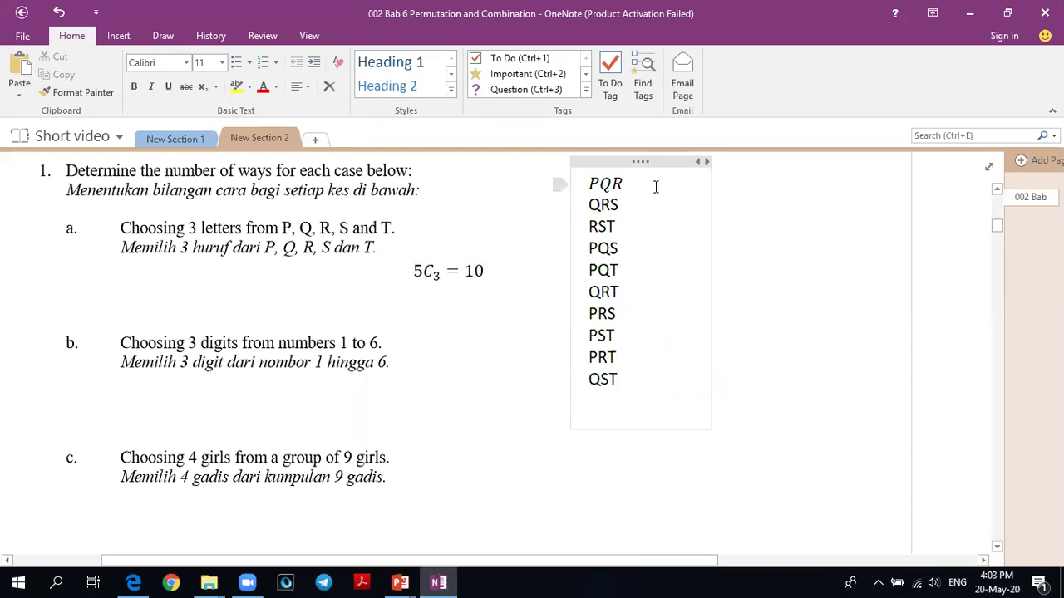
# Step: Check the ten listed selections against the 5C3 = 10 equation
pyautogui.press('Up')
pyautogui.press('Up')
pyautogui.press('Up')
pyautogui.press('Up')
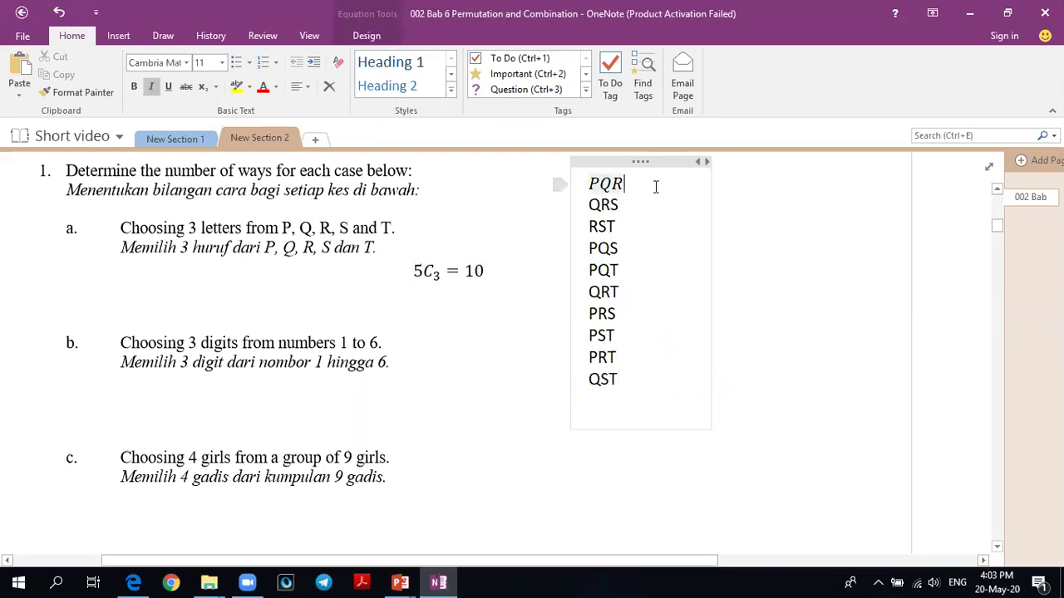
pyautogui.press('Down')
pyautogui.press('Down')
pyautogui.press('Down')
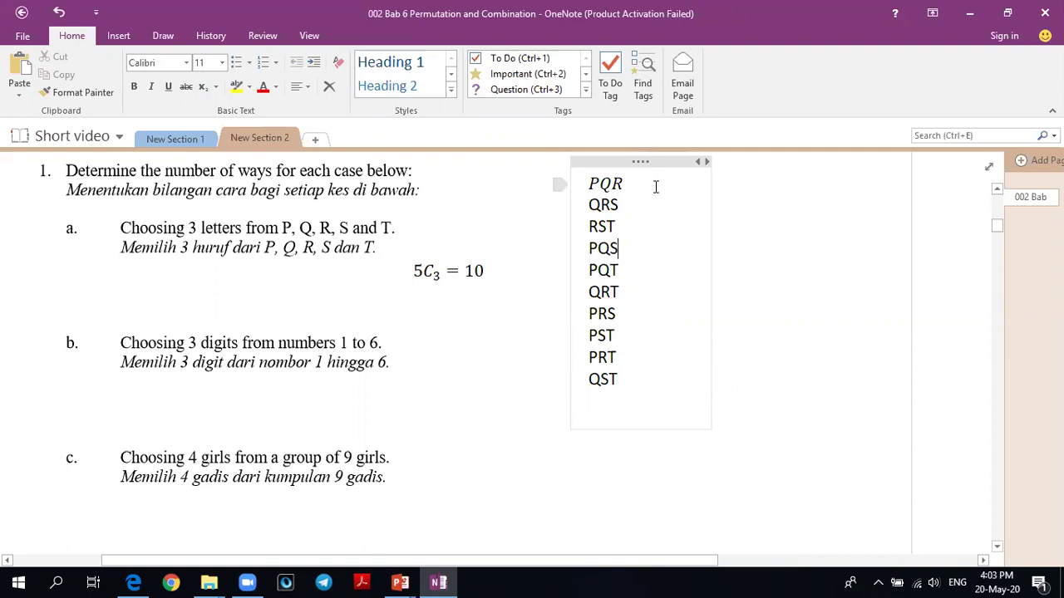
pyautogui.press('Down')
pyautogui.press('Down')
pyautogui.press('Down')
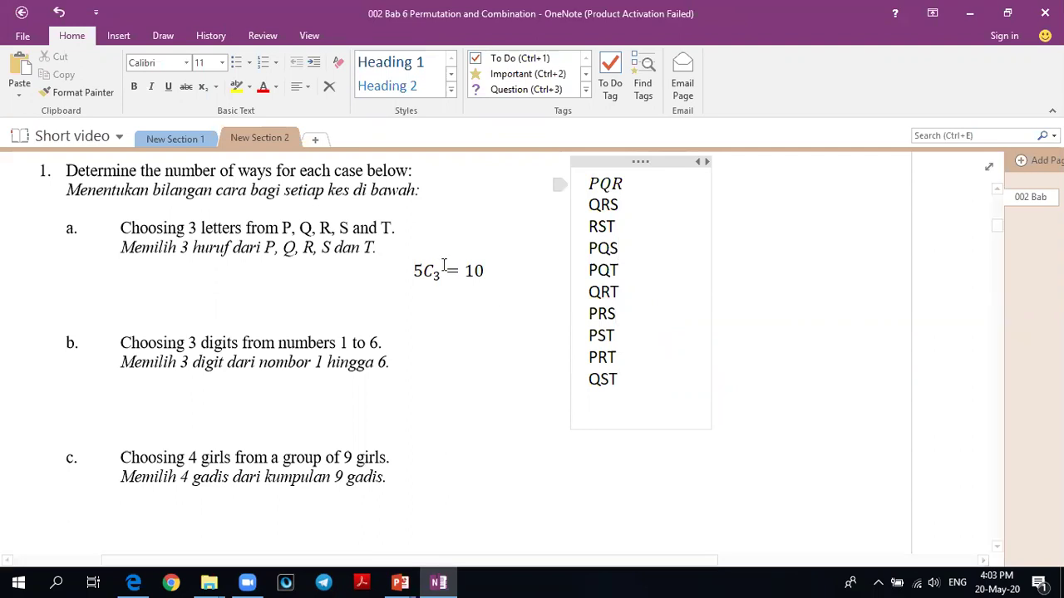
pyautogui.click(444, 266)
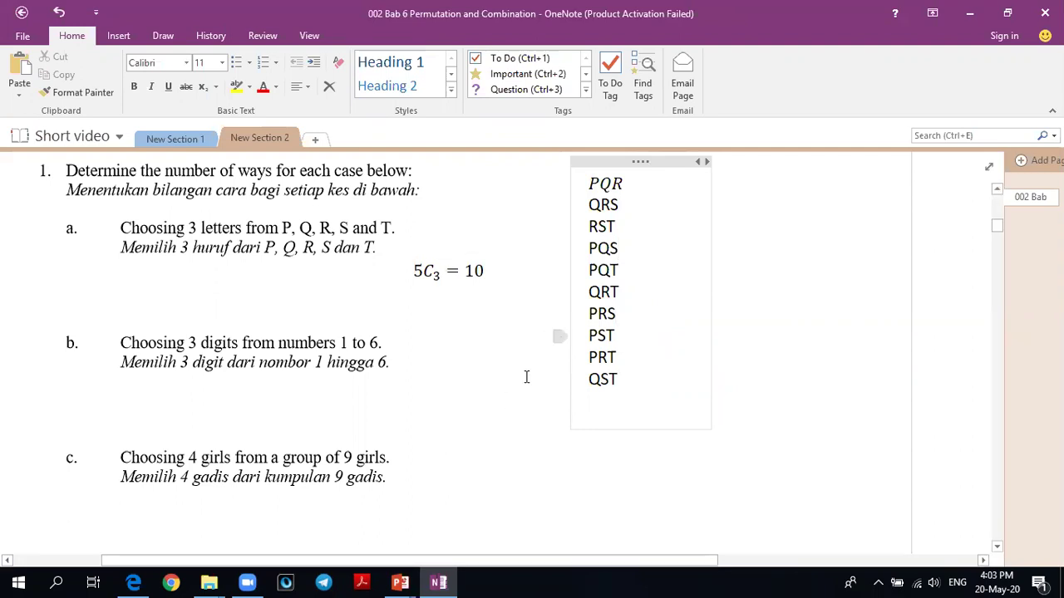
pyautogui.click(689, 323)
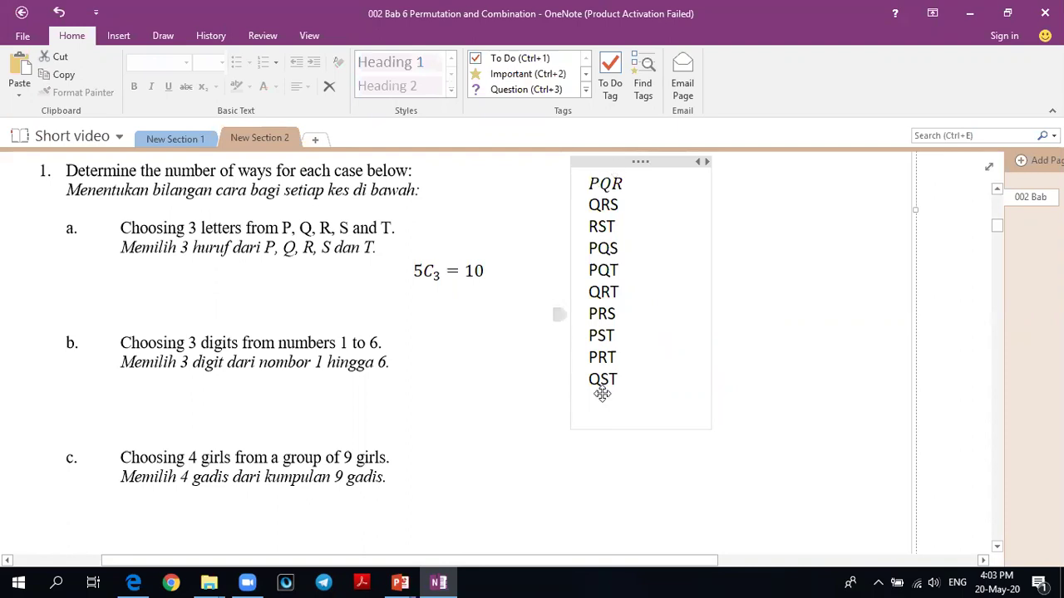
# Step: Under part b, write 6C_3 = 20 with 6P3 = 120 on the line below
pyautogui.click(433, 278)
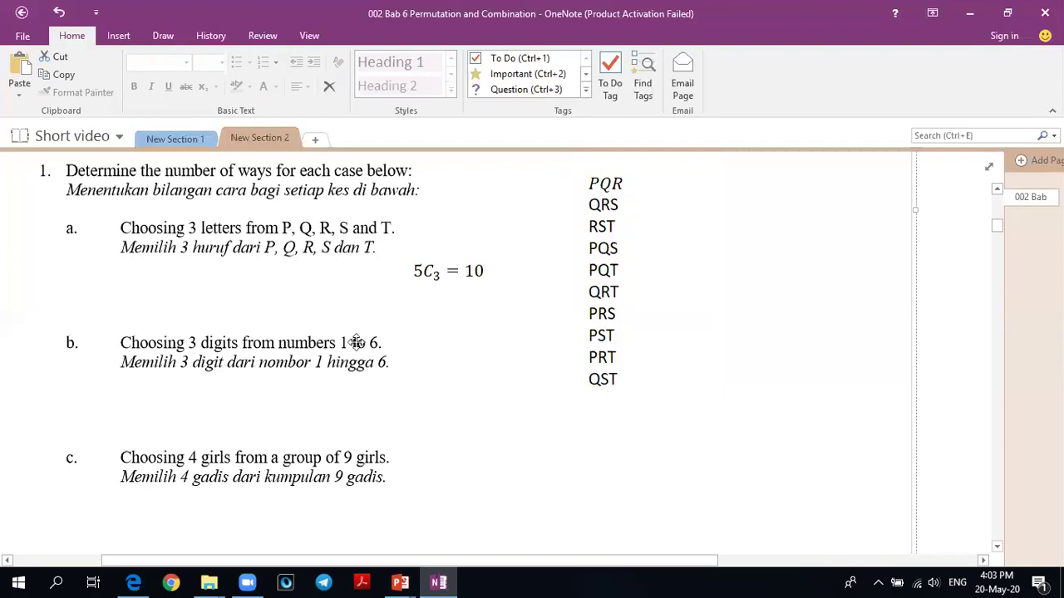
pyautogui.click(341, 514)
pyautogui.hotkey('alt', '=')
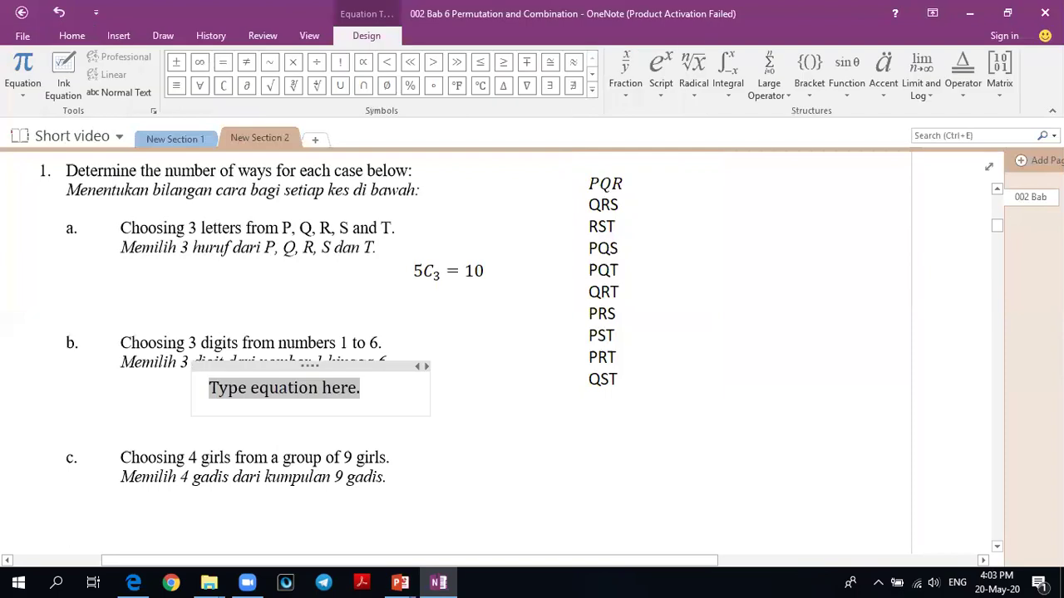
pyautogui.write('6C')
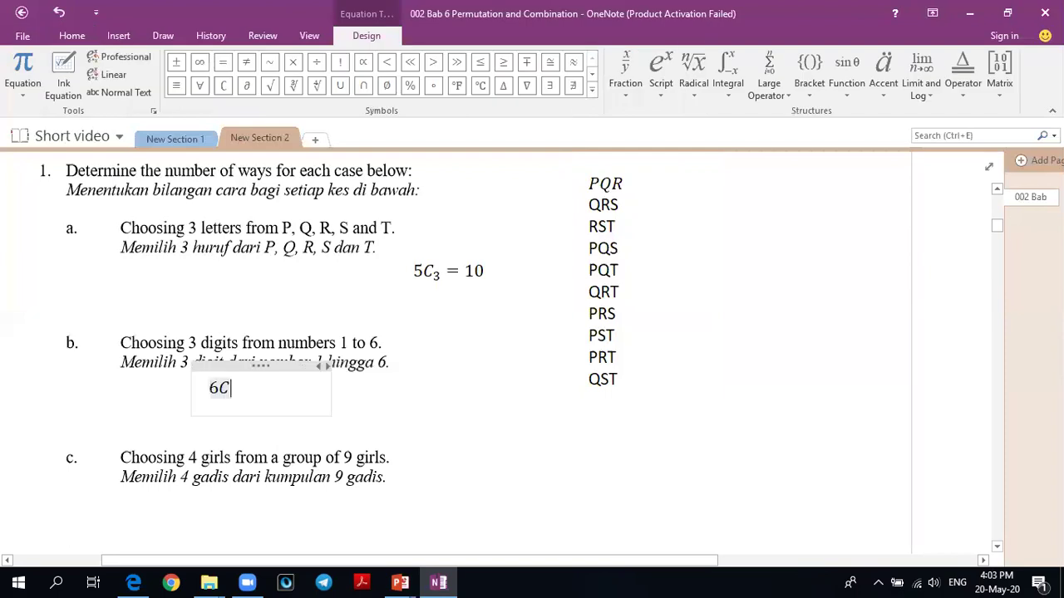
pyautogui.write('_3')
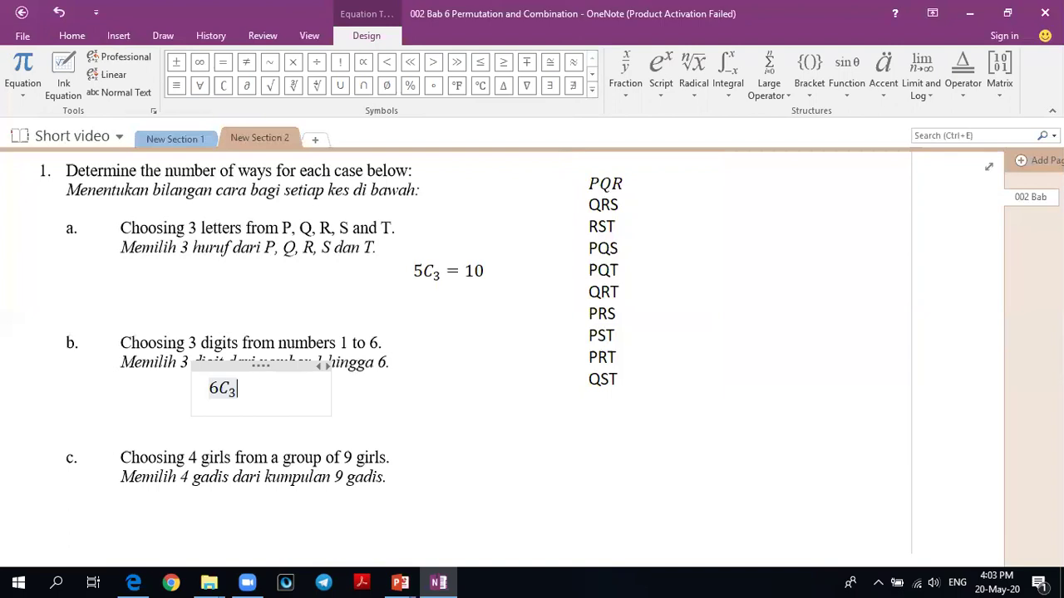
pyautogui.write('=20')
pyautogui.press('Return')
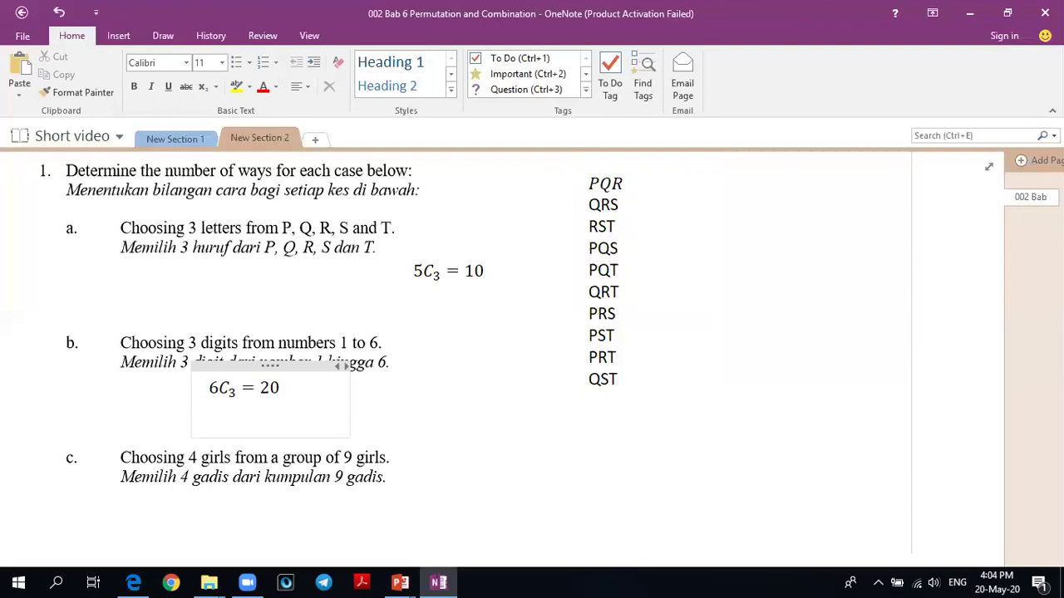
pyautogui.write('6P')
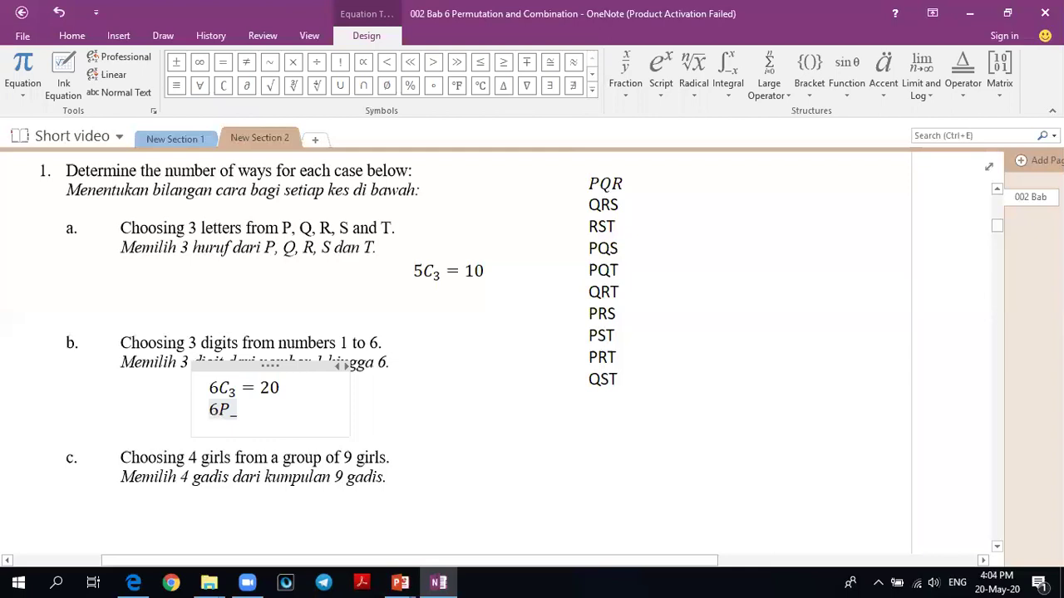
pyautogui.write('3 ')
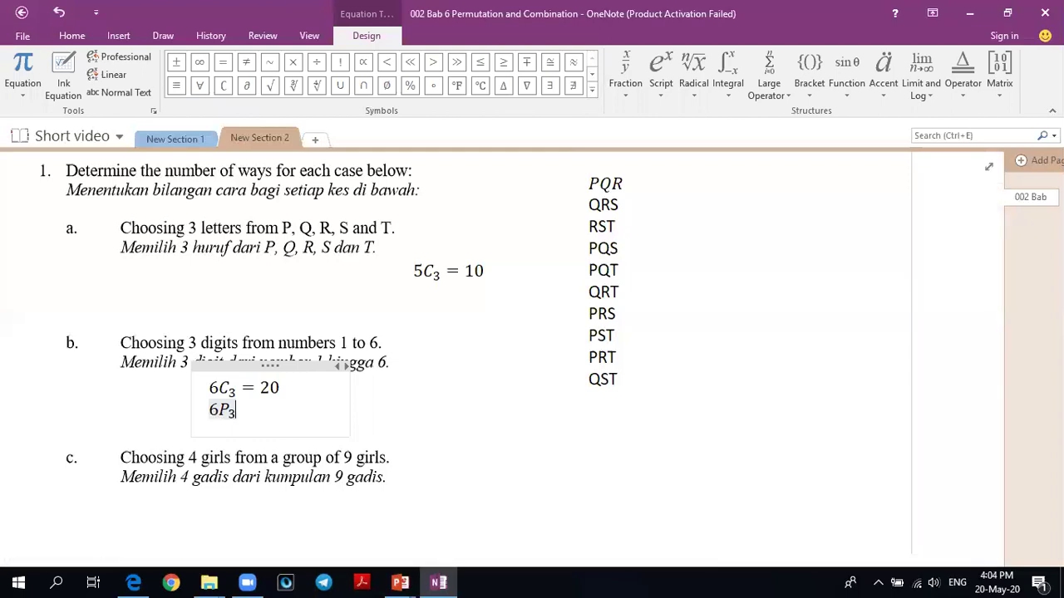
pyautogui.write('= 1')
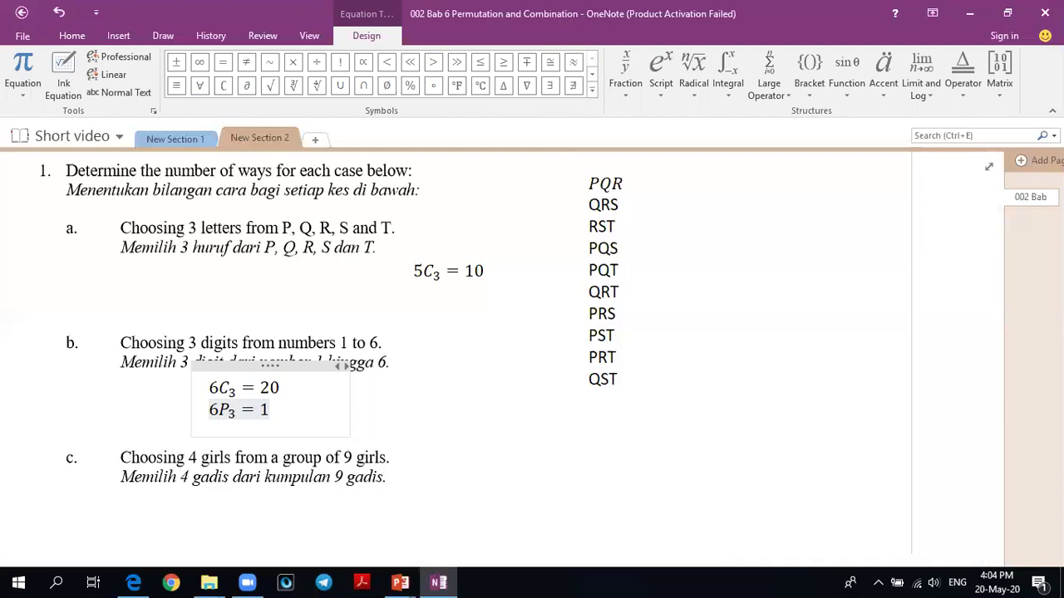
pyautogui.write('20')
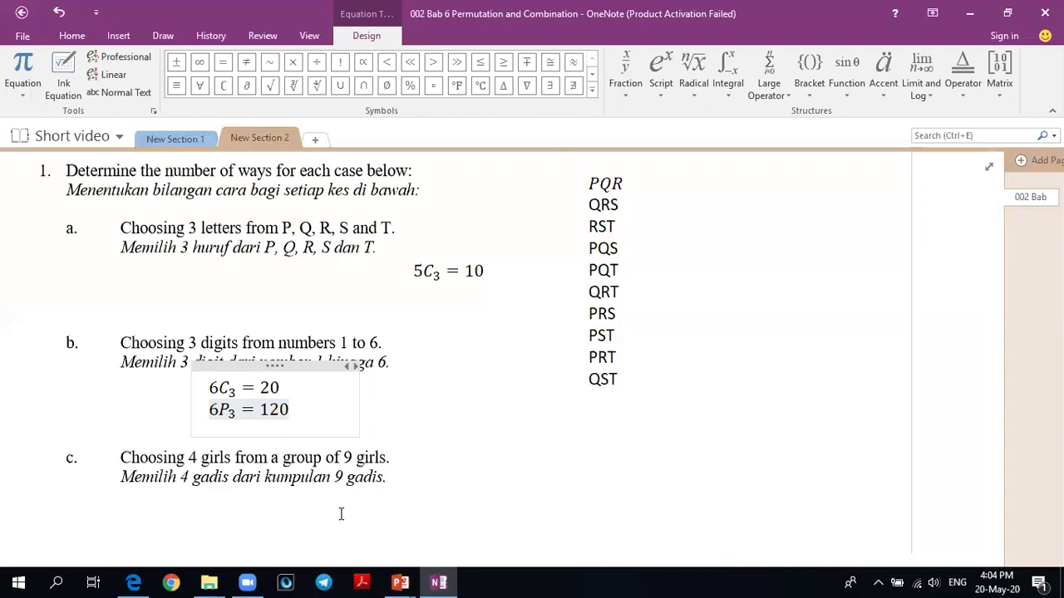
# Step: Undo the 6P3 = 120 line and scroll to question 1 about 3 boys and 4 girls
pyautogui.hotkey('ctrl', 'z')
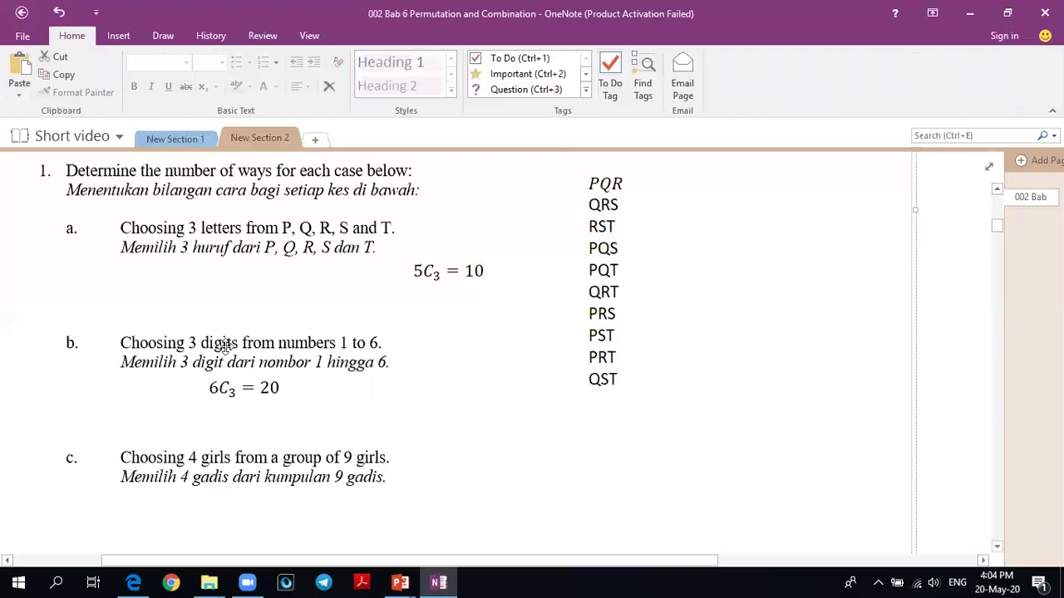
pyautogui.scroll(-5, 552, 338)
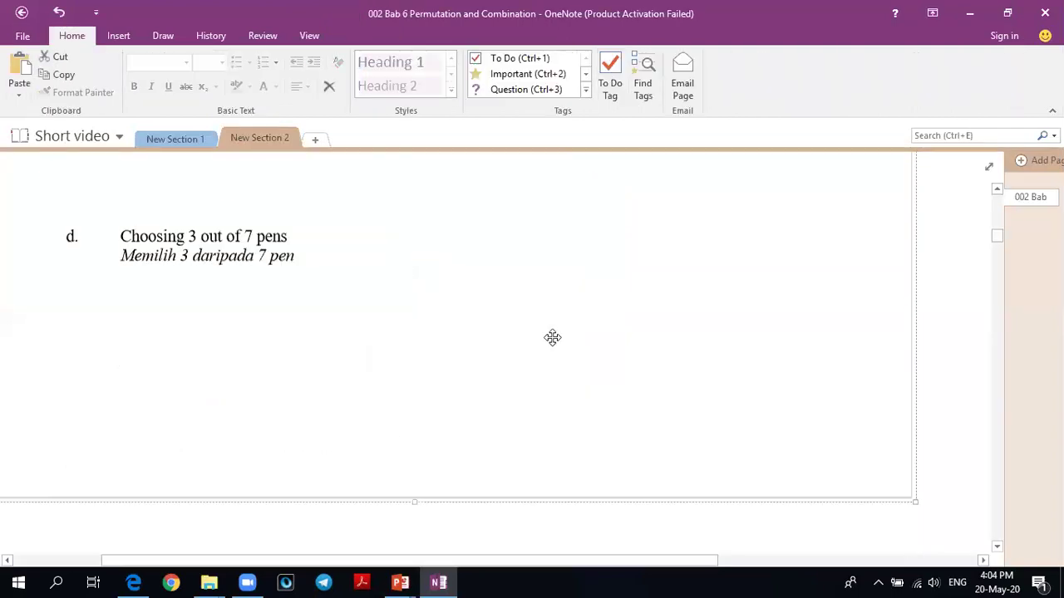
pyautogui.scroll(-5, 552, 338)
pyautogui.scroll(-2, 548, 338)
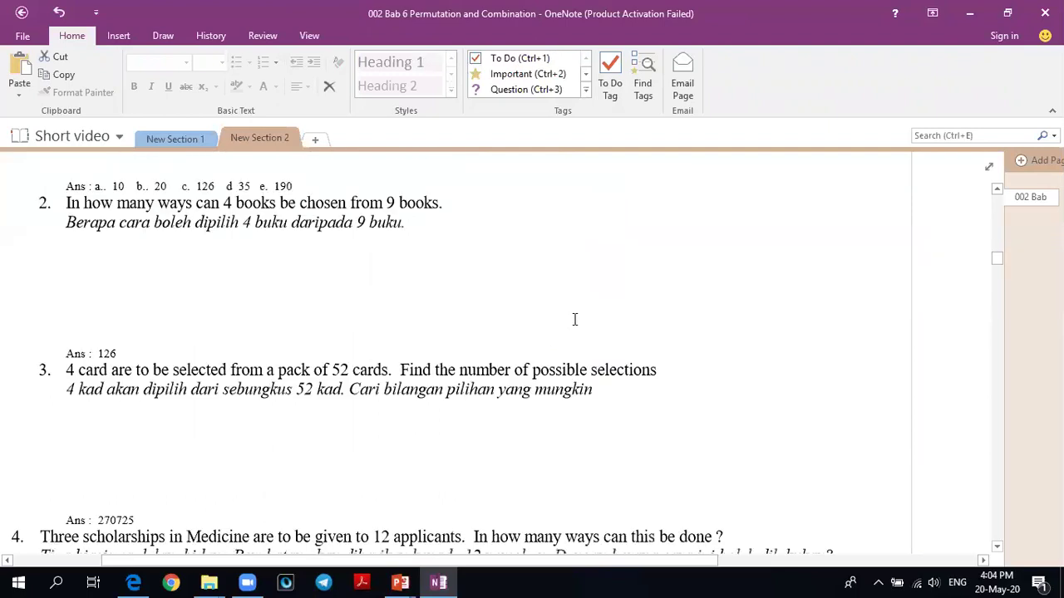
pyautogui.scroll(-4, 518, 285)
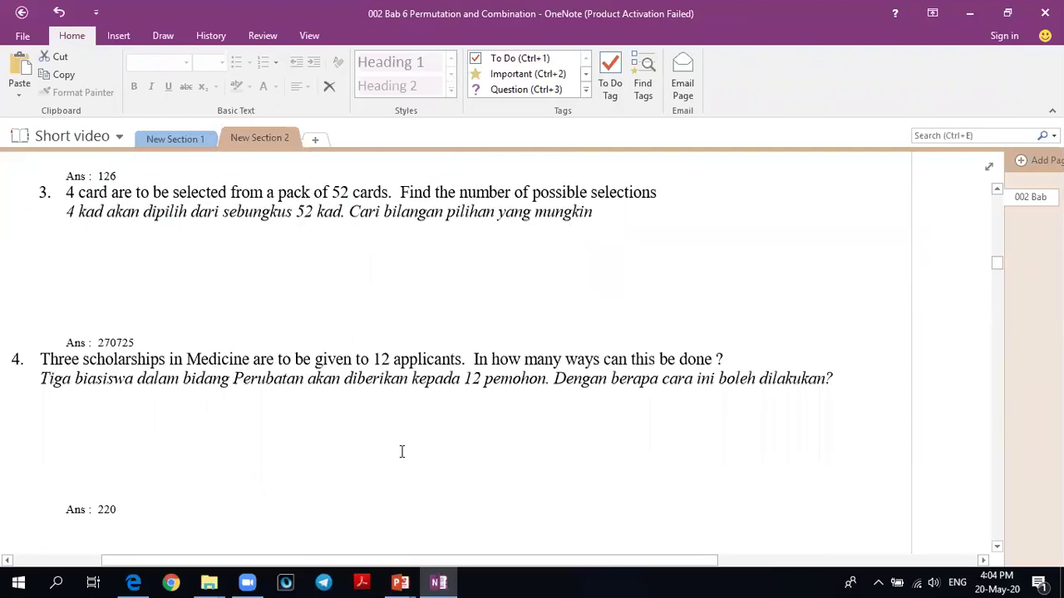
pyautogui.scroll(-2, 33, 291)
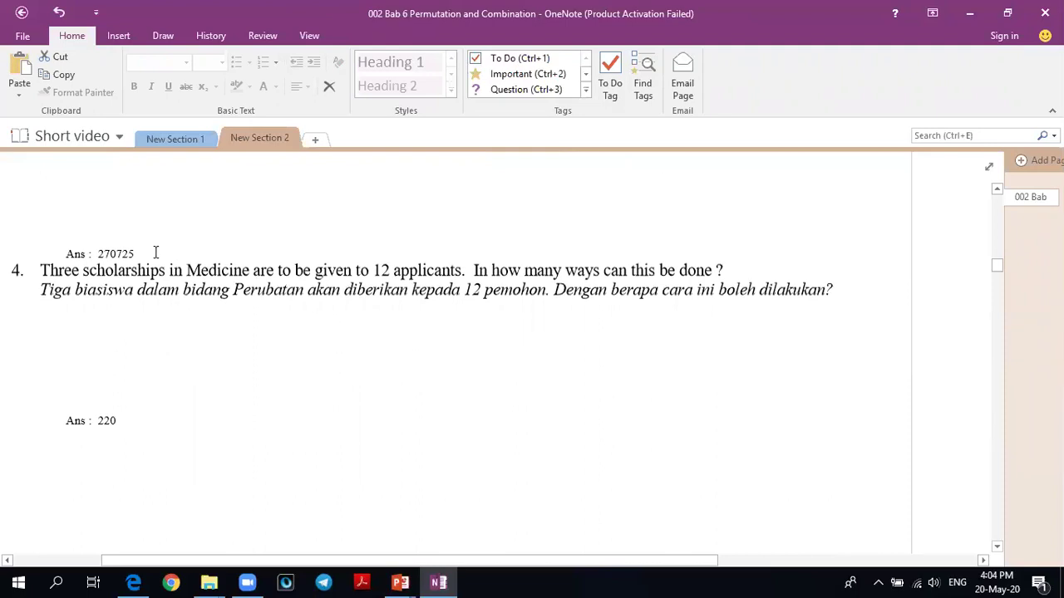
pyautogui.scroll(-2, 157, 253)
pyautogui.scroll(-4, 241, 321)
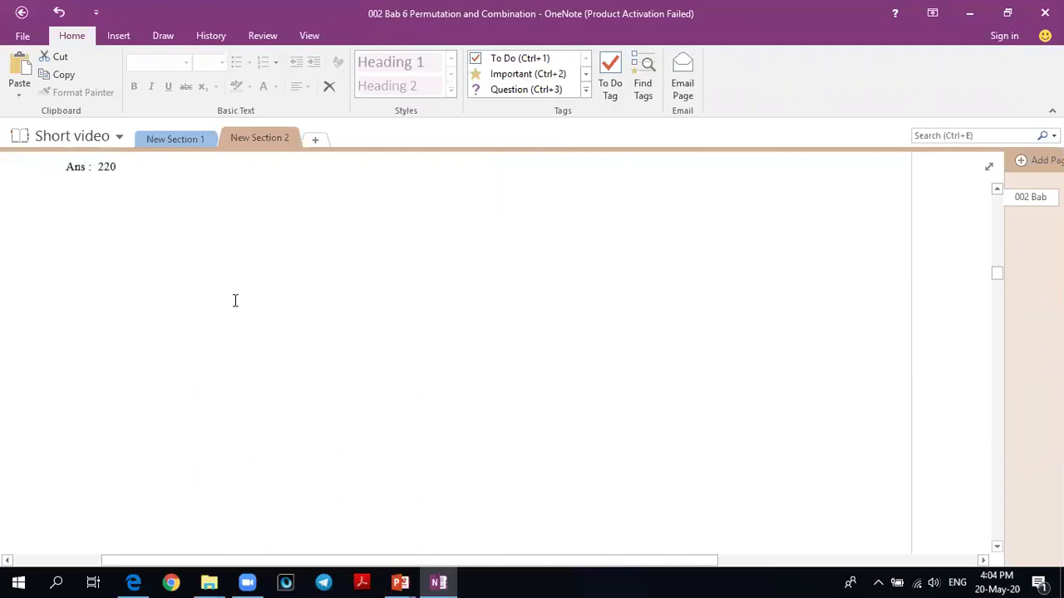
pyautogui.scroll(-8, 235, 300)
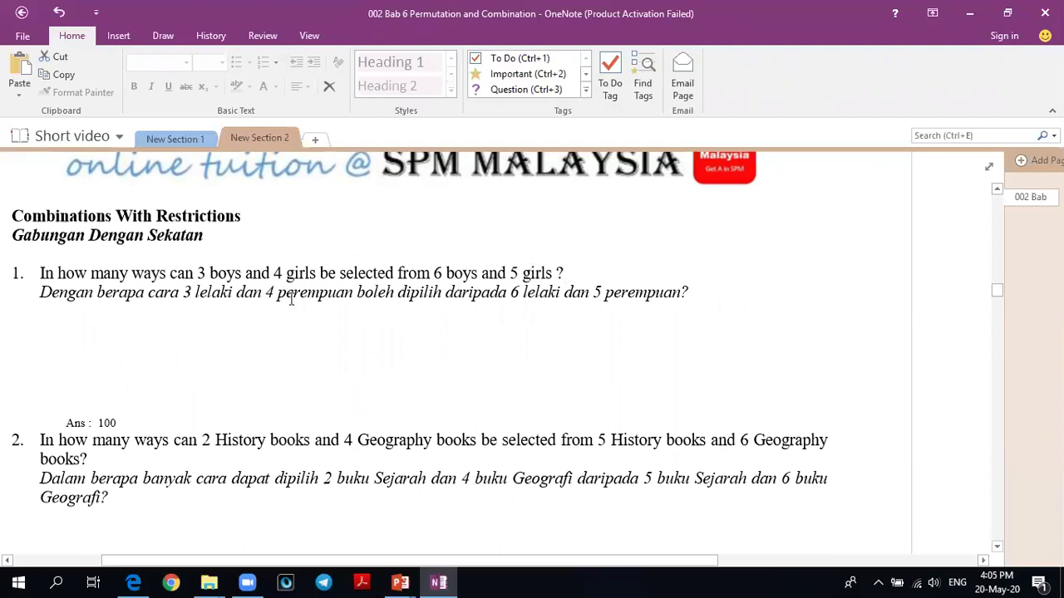
# Step: Write a two-line equation 'and = ×' and 'or = +' beside the heading
pyautogui.hotkey('alt', '=')
pyautogui.write('an')
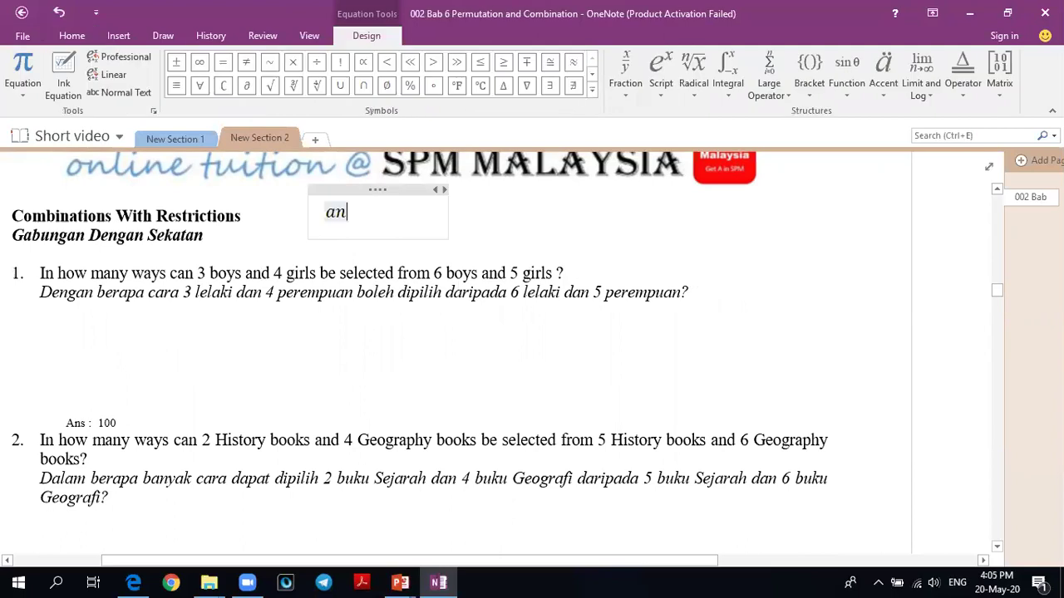
pyautogui.write('d =')
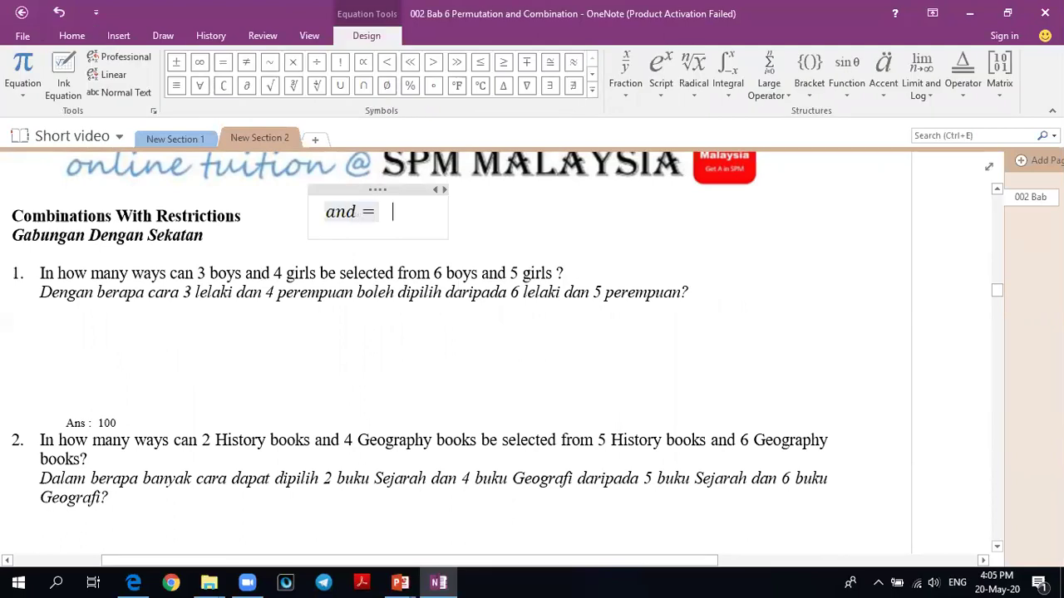
pyautogui.write('\times')
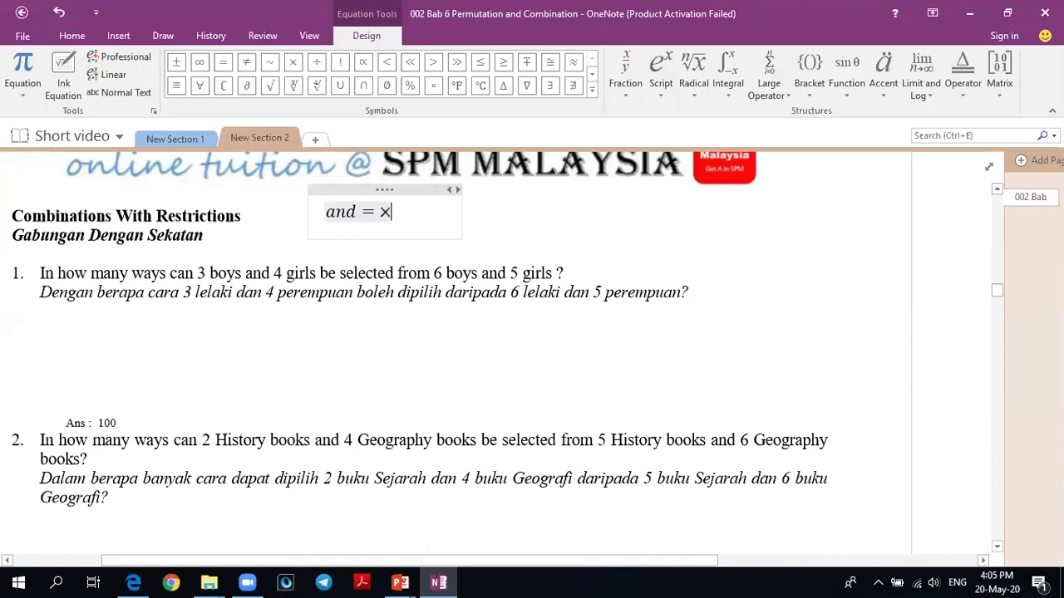
pyautogui.press('Return')
pyautogui.write('or = ')
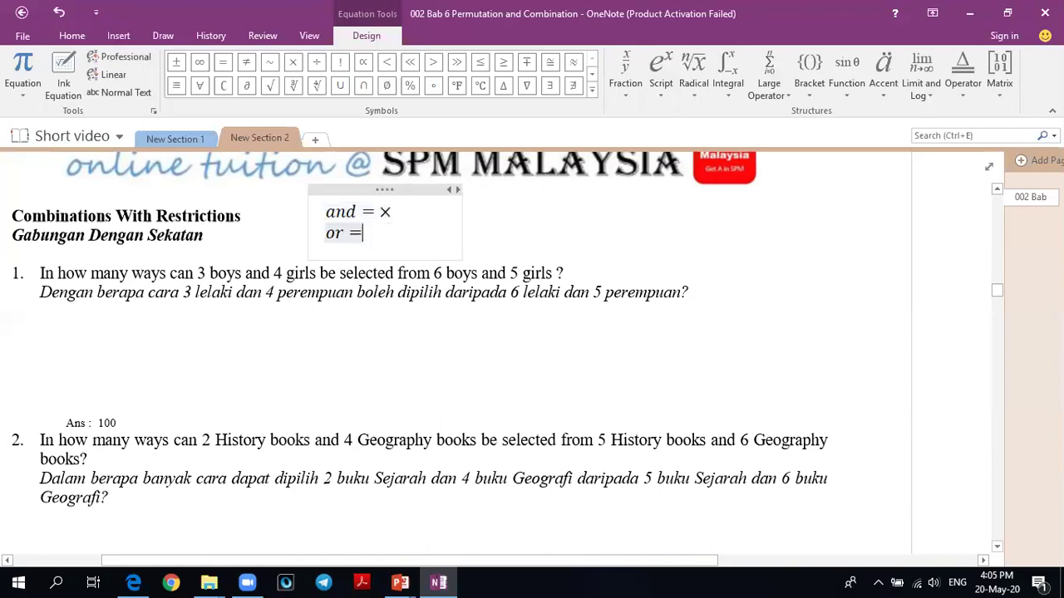
pyautogui.write('+')
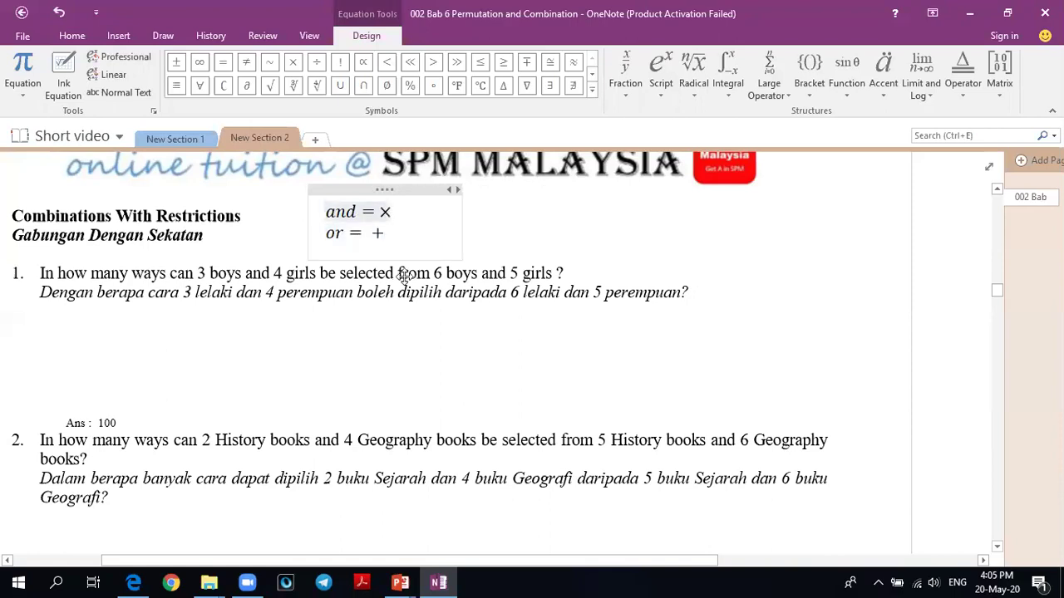
pyautogui.click(403, 277)
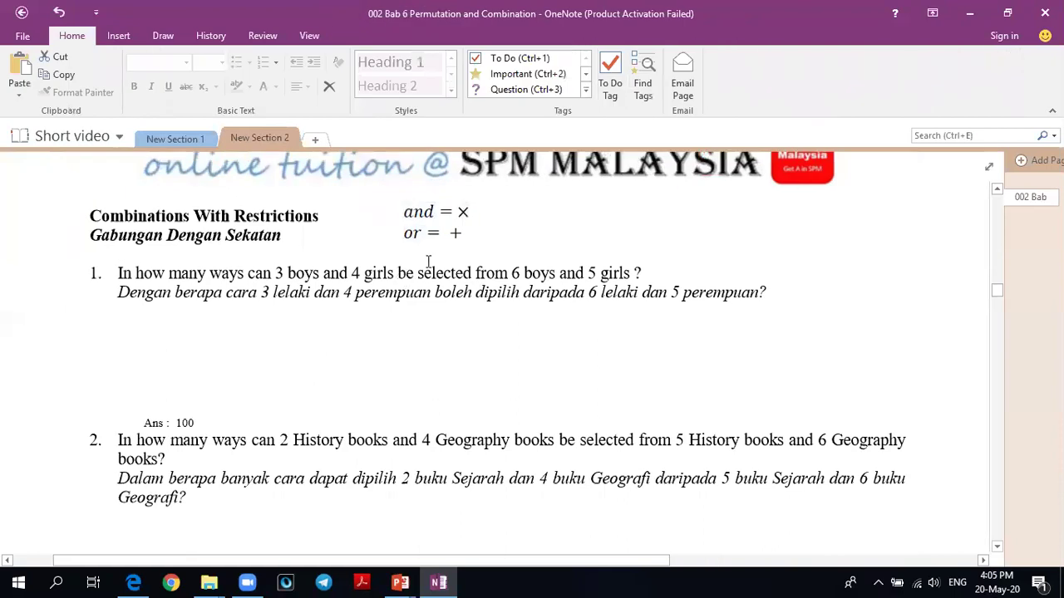
# Step: Prefix the two rule lines with the Malay words 'dan' and 'atau'
pyautogui.click(428, 262)
pyautogui.write('dan')
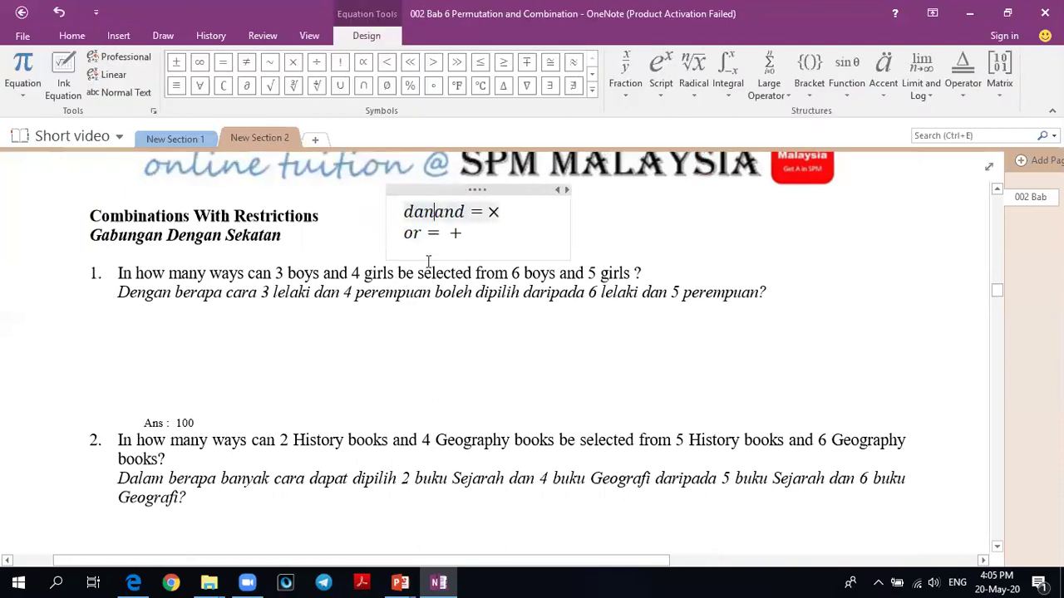
pyautogui.press('Down')
pyautogui.press('Home')
pyautogui.write('at')
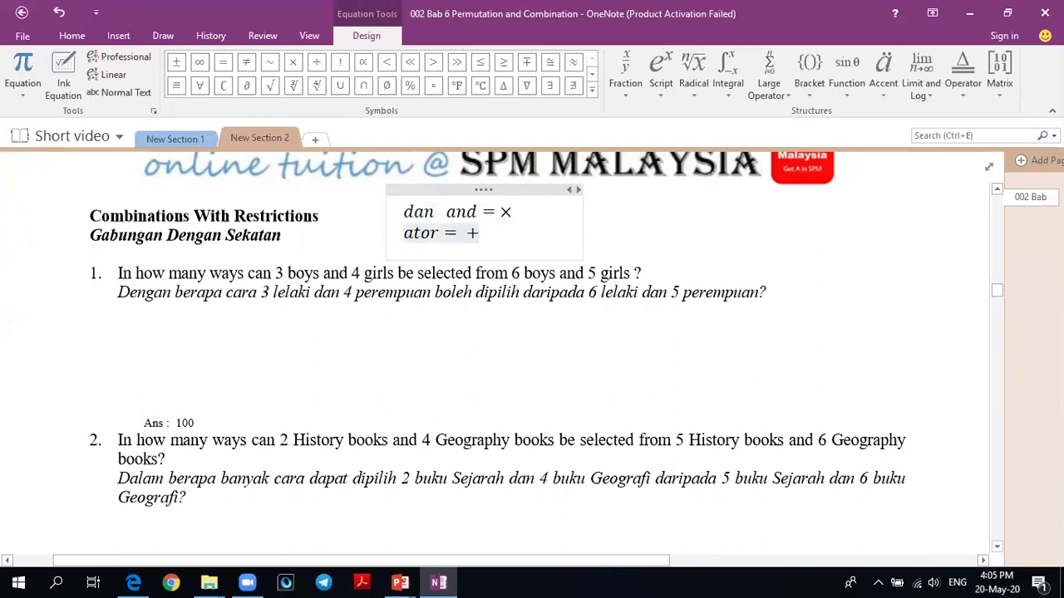
pyautogui.write('au')
pyautogui.click(420, 332)
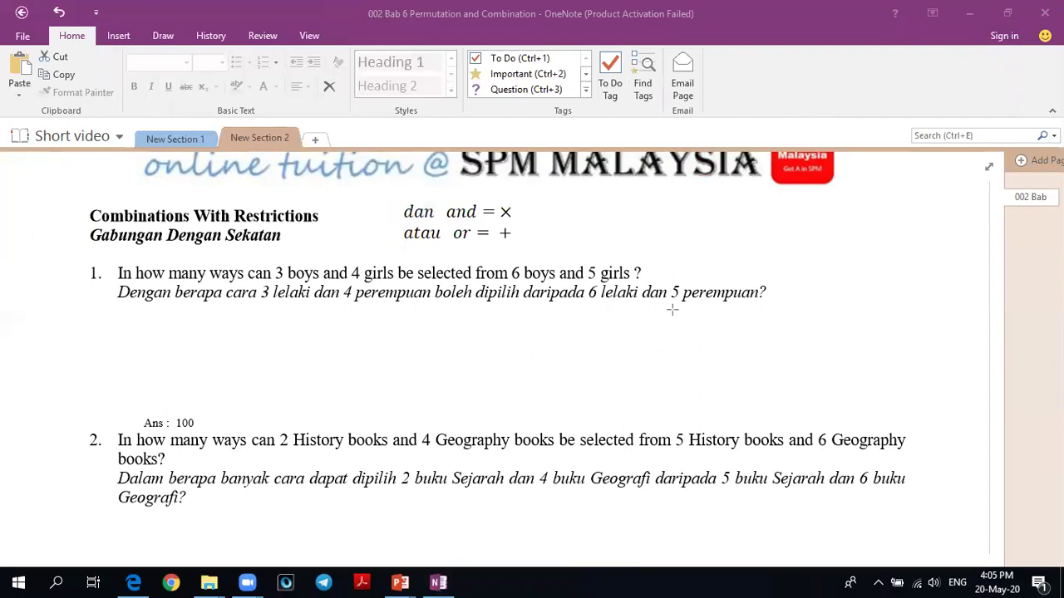
# Step: Mark the 'dan' words and write 6C3 × 5C4 = 20 × 5 = 100 under question 1
pyautogui.moveTo(642, 278); pyautogui.dragTo(672, 310)
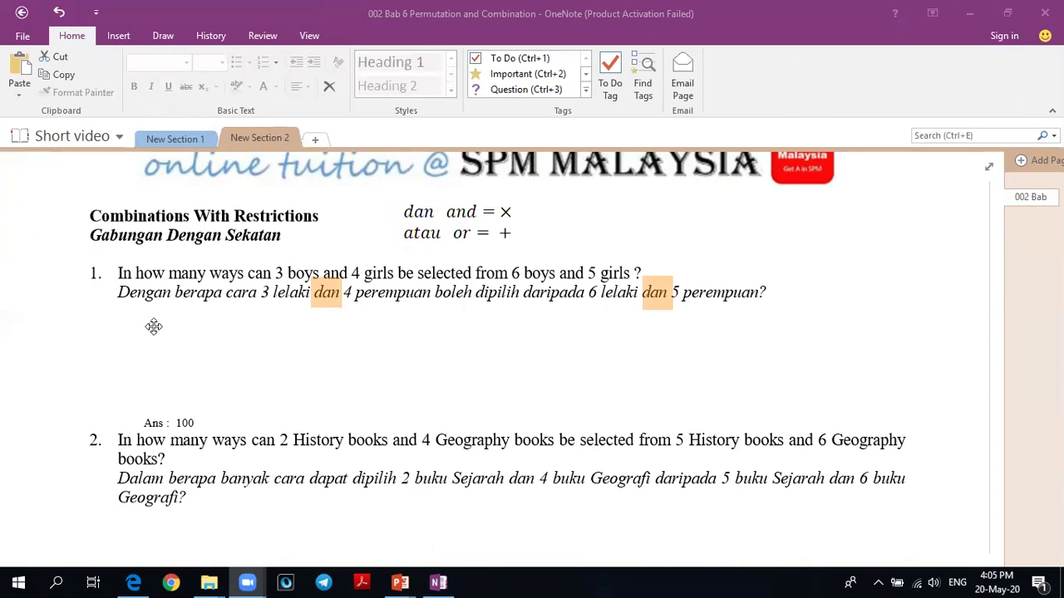
pyautogui.click(249, 449)
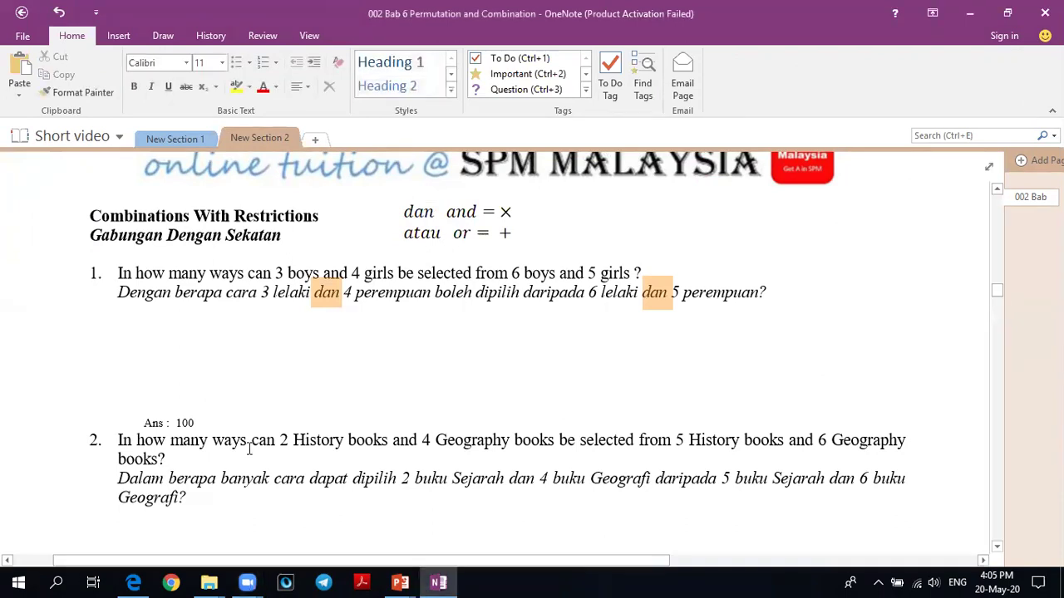
pyautogui.hotkey('alt', '=')
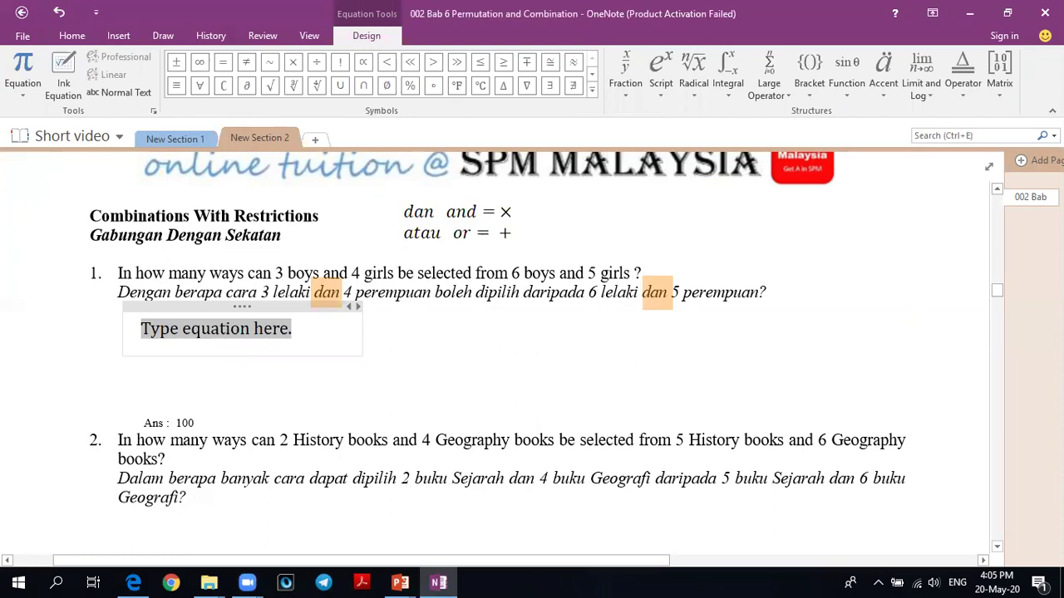
pyautogui.write('6')
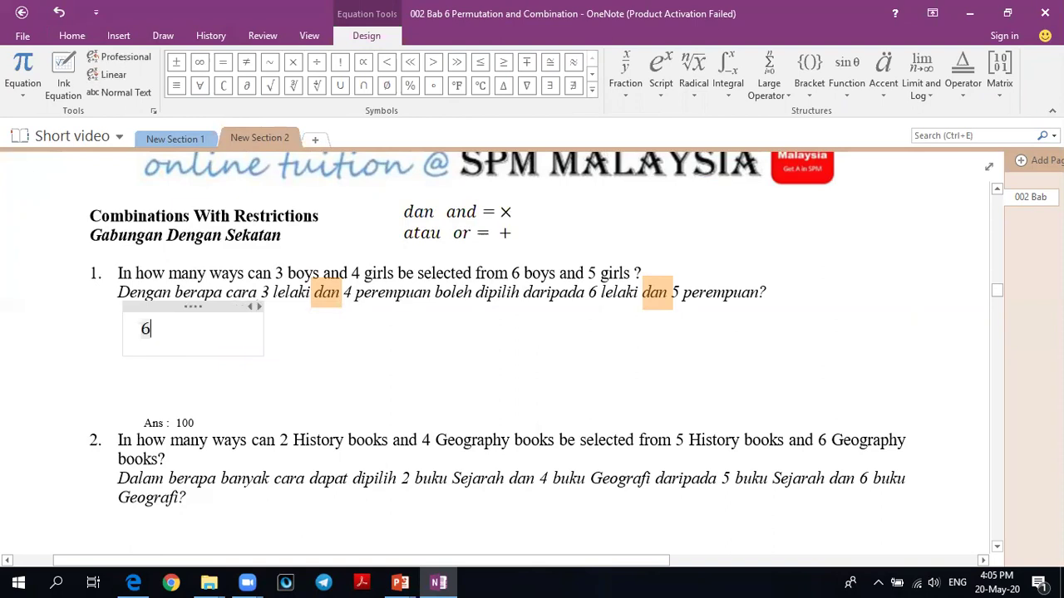
pyautogui.write('C3\\t')
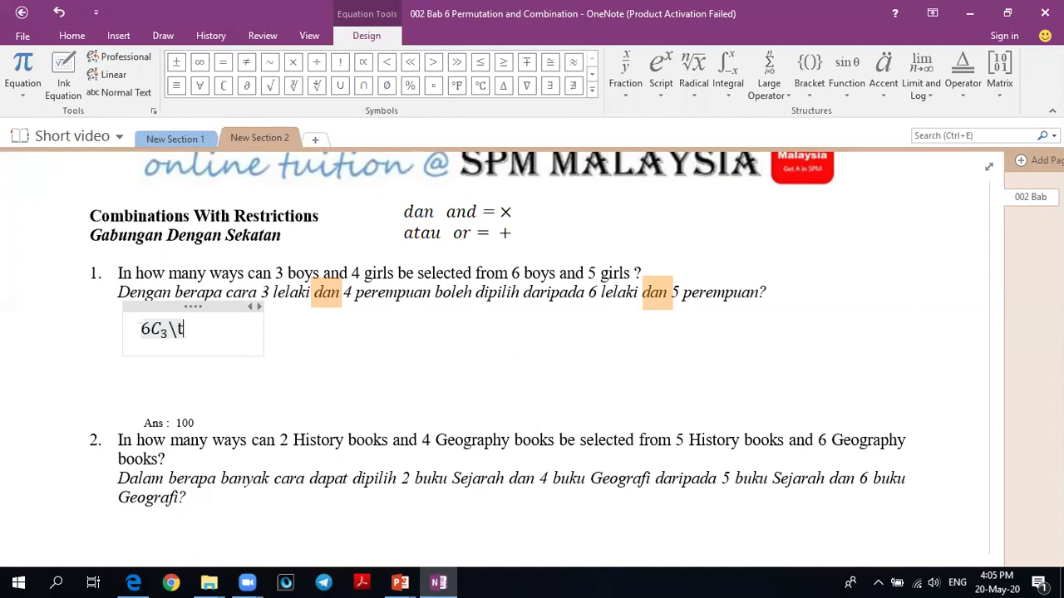
pyautogui.write('\times ')
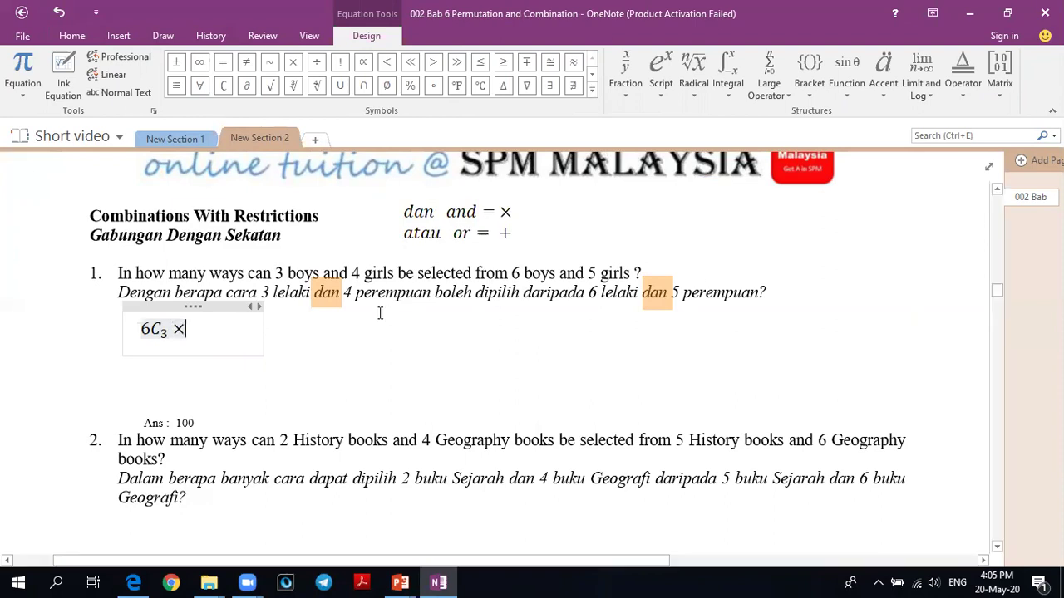
pyautogui.write('5')
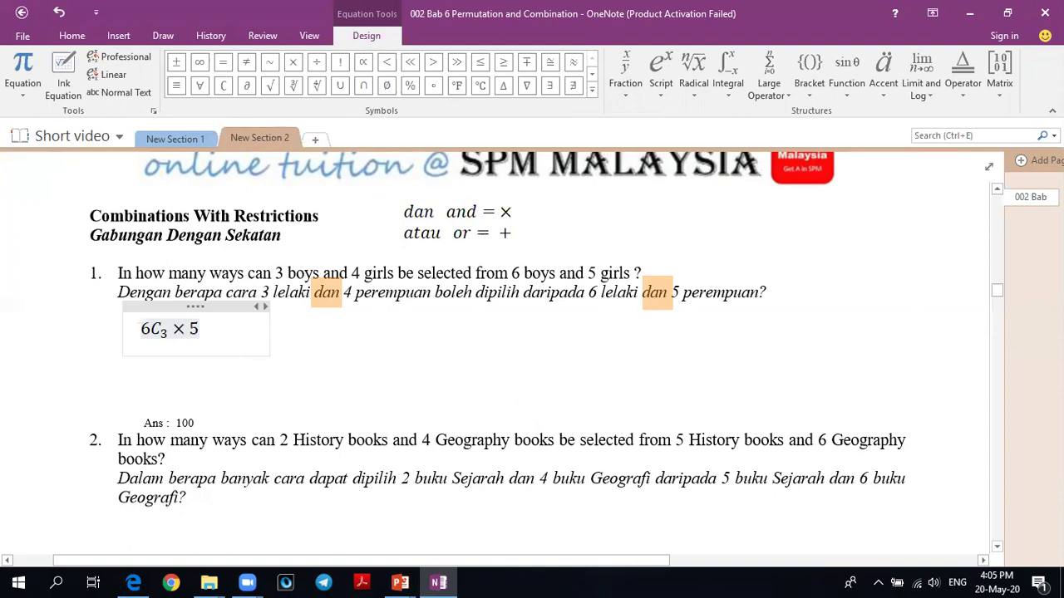
pyautogui.write('C_4 ')
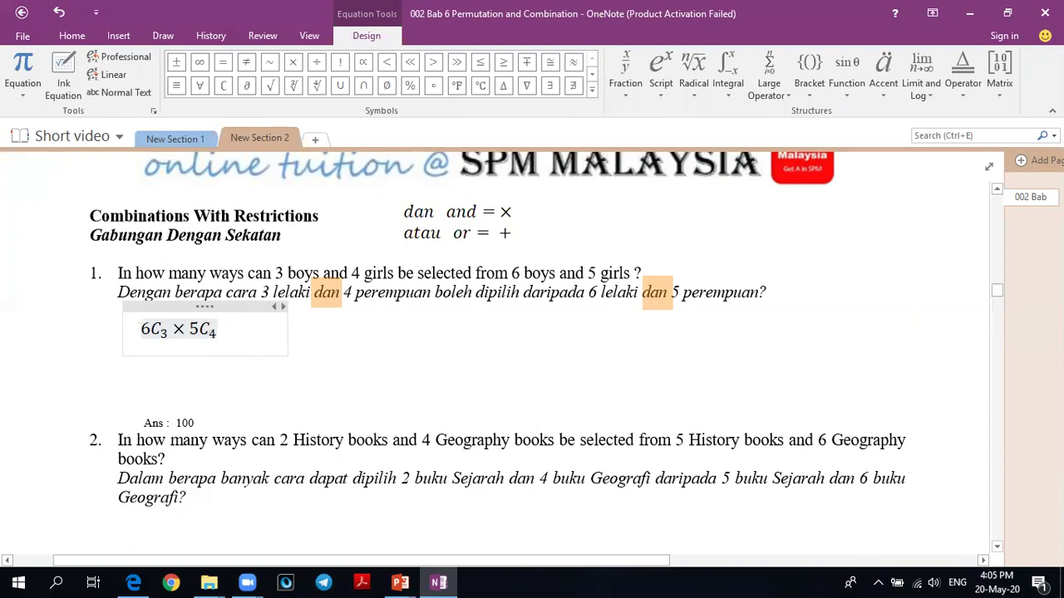
pyautogui.write('=')
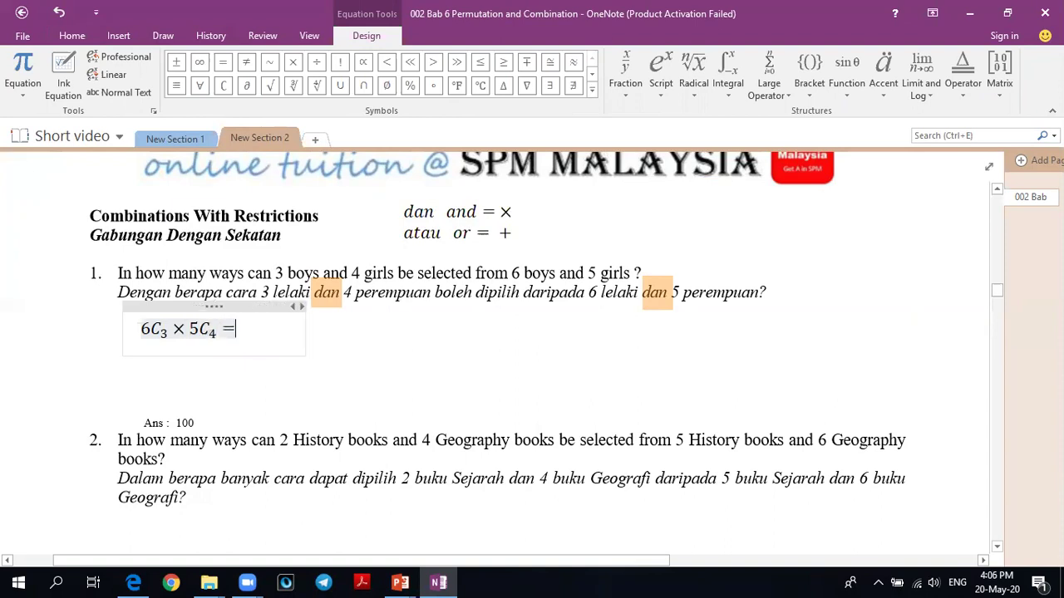
pyautogui.write(' 20')
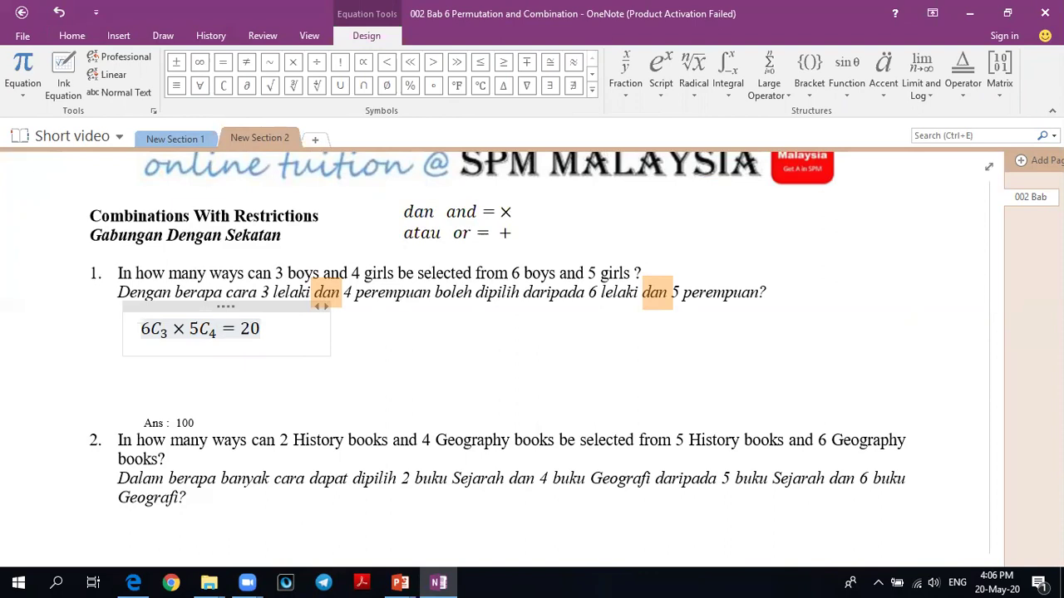
pyautogui.write('\time s 5')
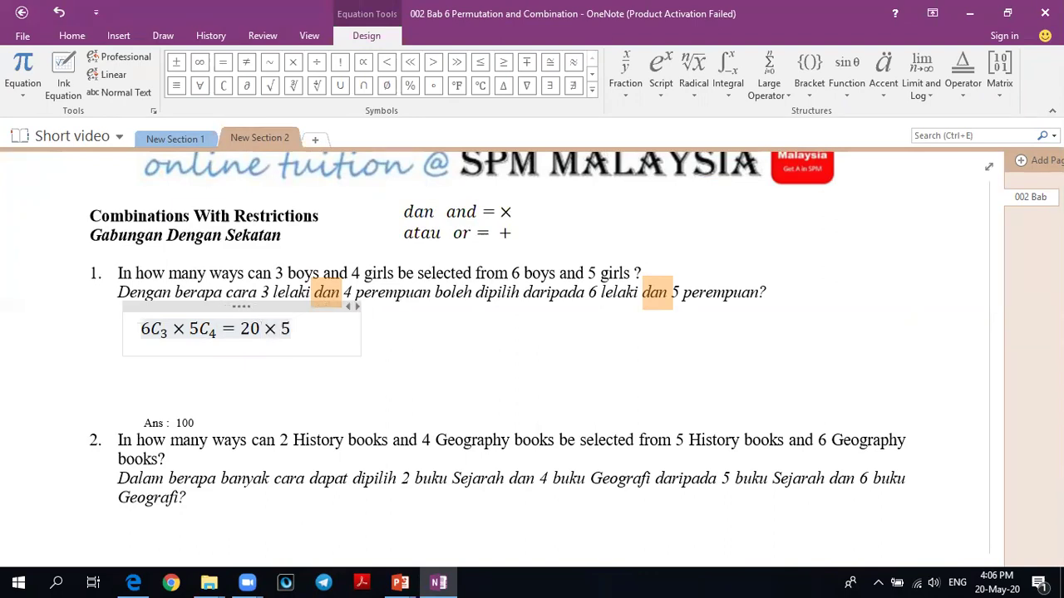
pyautogui.write('=100')
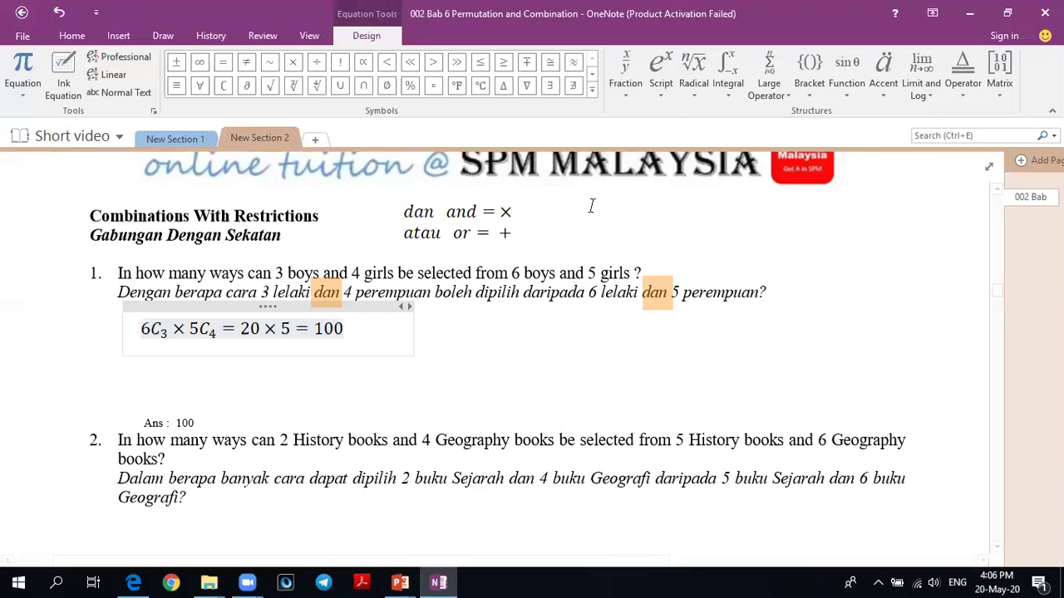
# Step: Mark the second 'and' in question 2 and write 5C2 × 6C4 = 10 × 15 beneath it
pyautogui.scroll(-4, 336, 338)
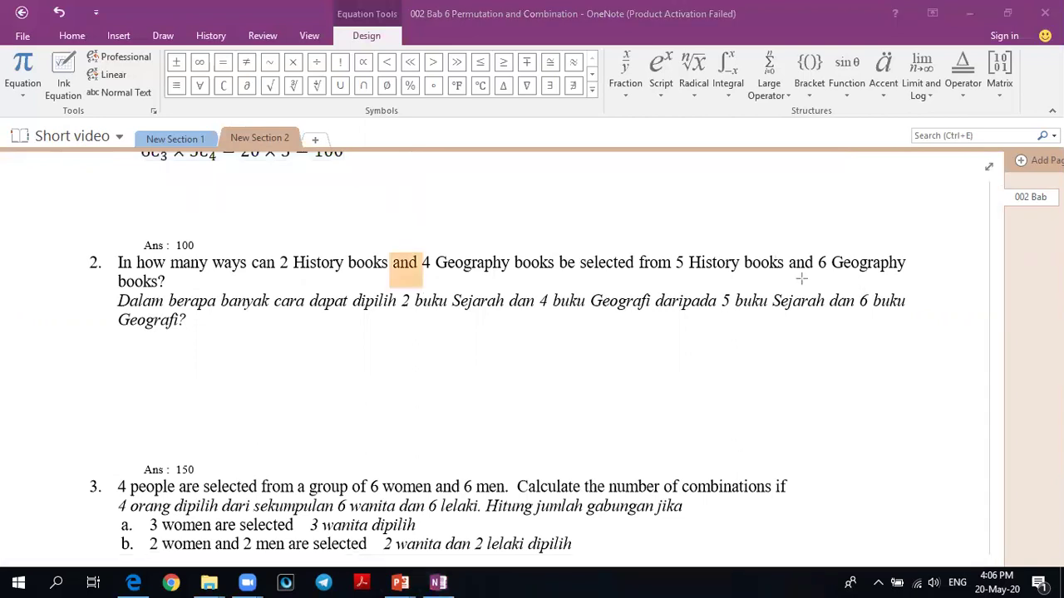
pyautogui.moveTo(789, 246); pyautogui.dragTo(821, 286)
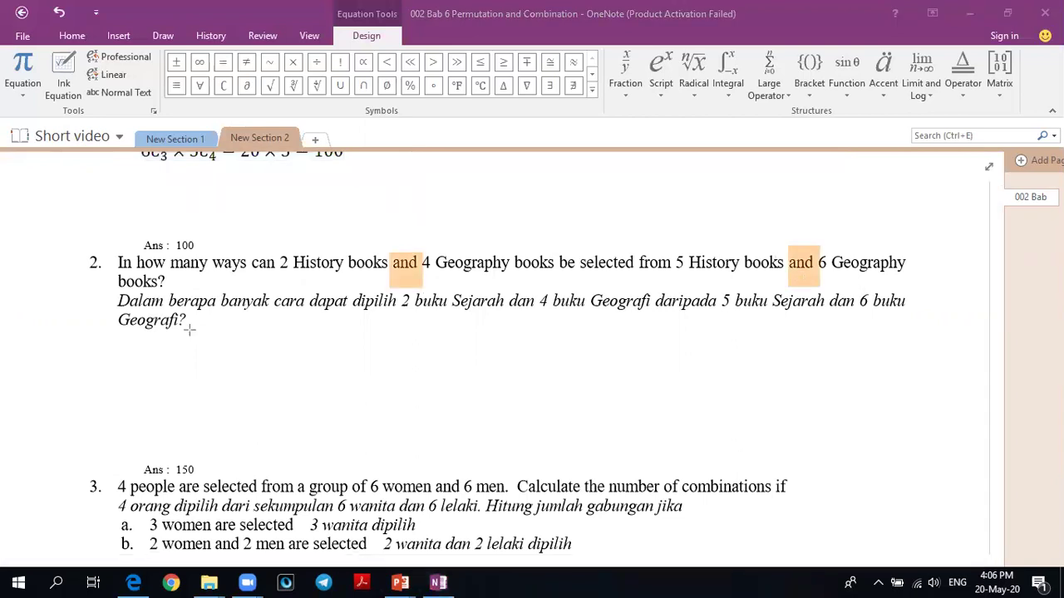
pyautogui.click(216, 407)
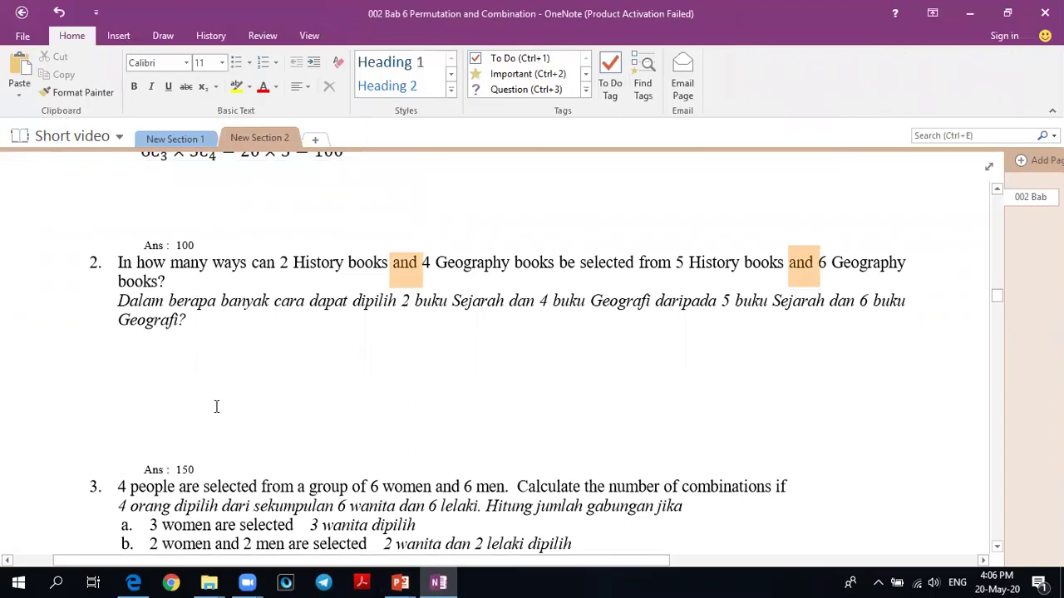
pyautogui.hotkey('alt', '=')
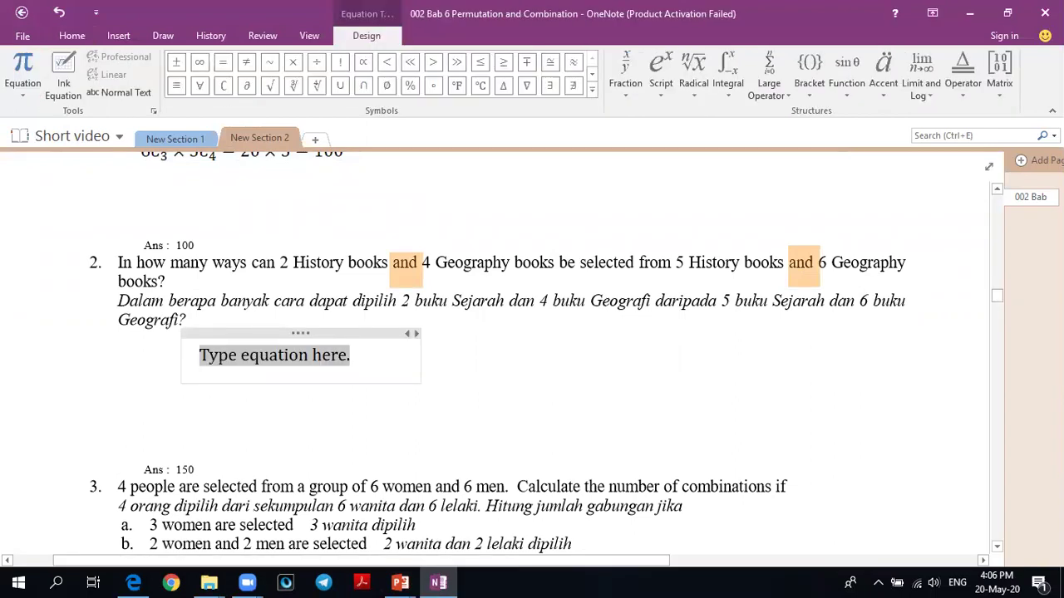
pyautogui.write('5C_2')
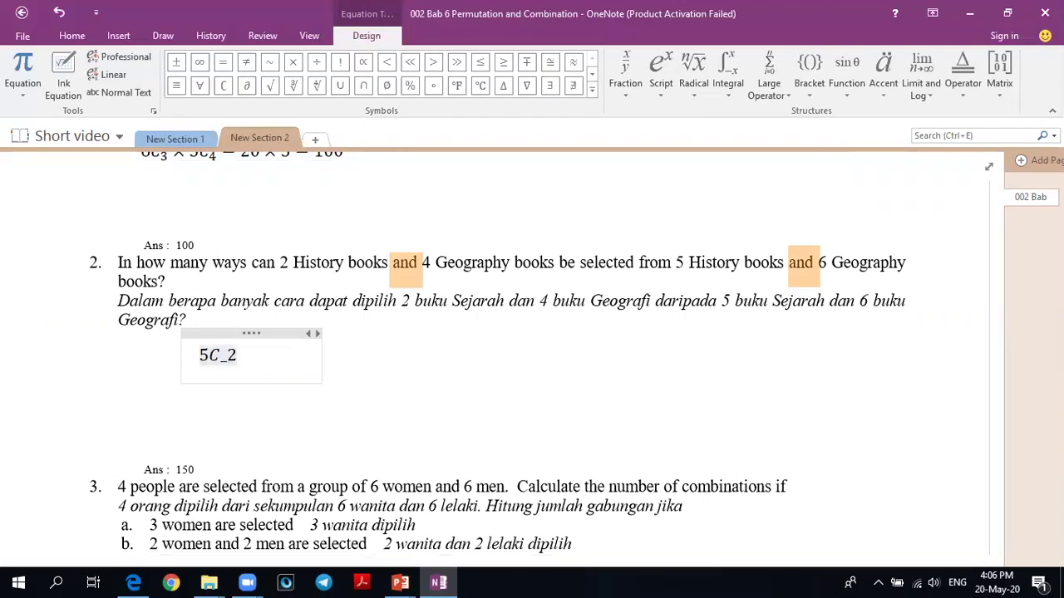
pyautogui.write('\\')
pyautogui.write('times ')
pyautogui.write('6')
pyautogui.write('C_')
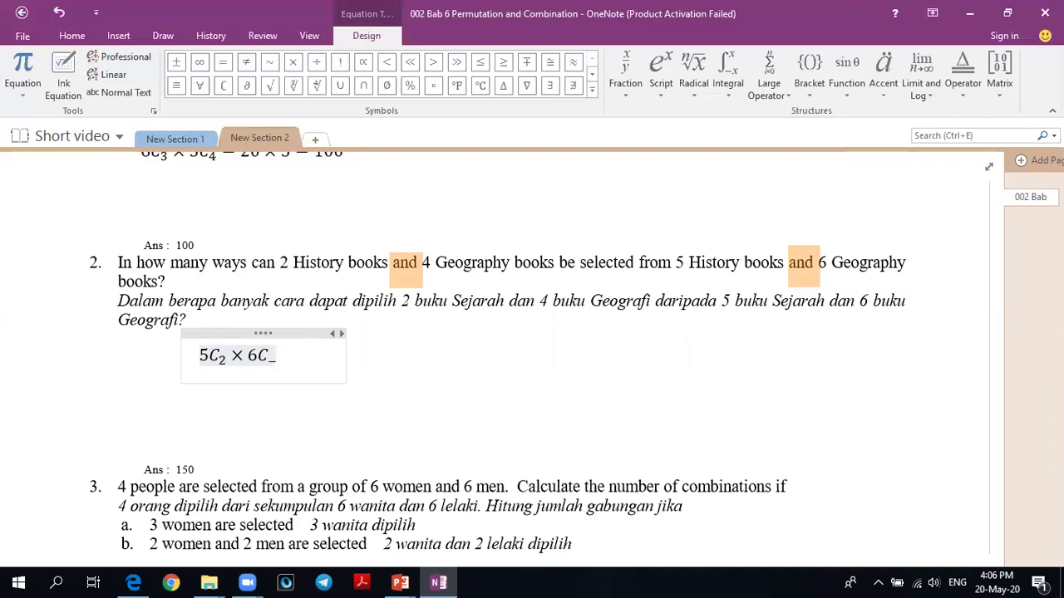
pyautogui.write('4=')
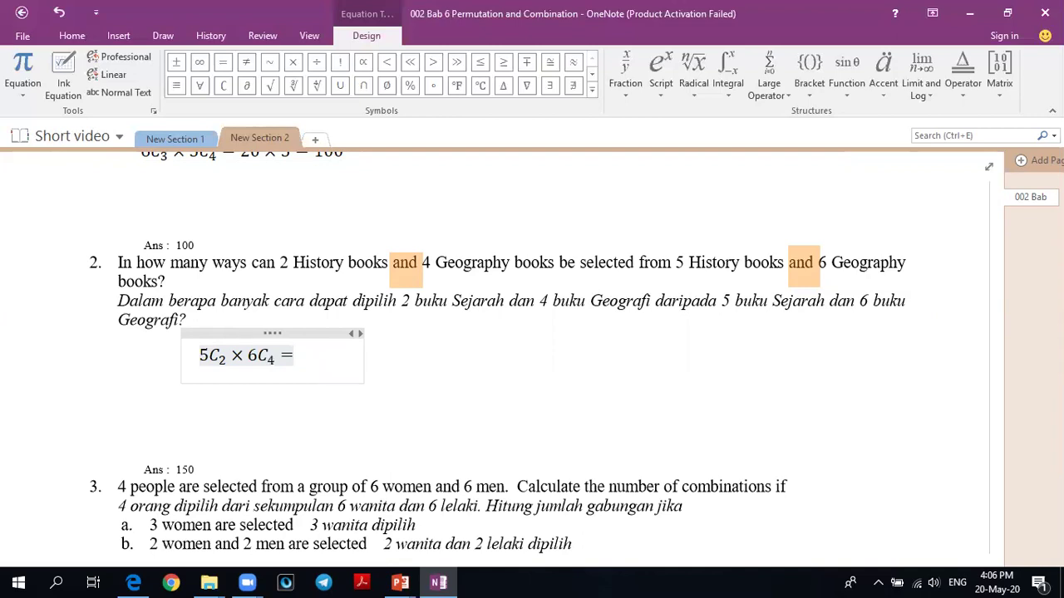
pyautogui.write('10')
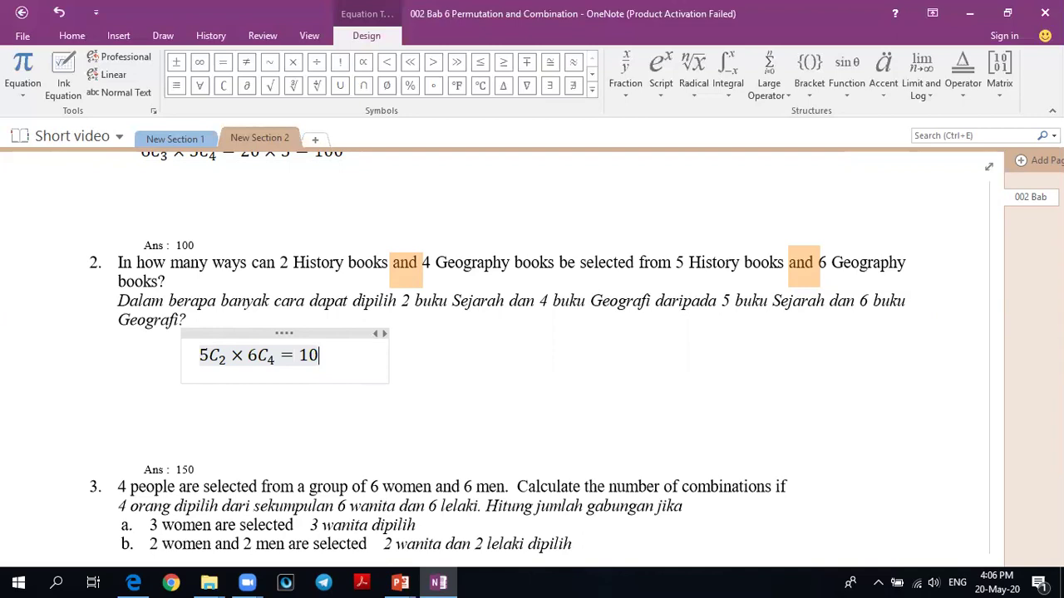
pyautogui.write('\\times')
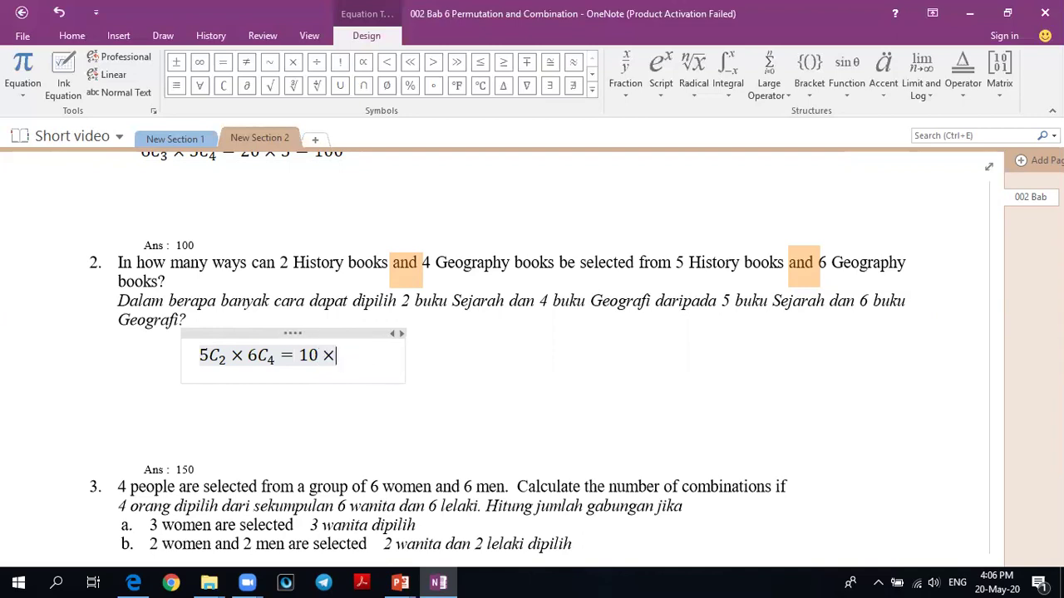
pyautogui.write(' 1')
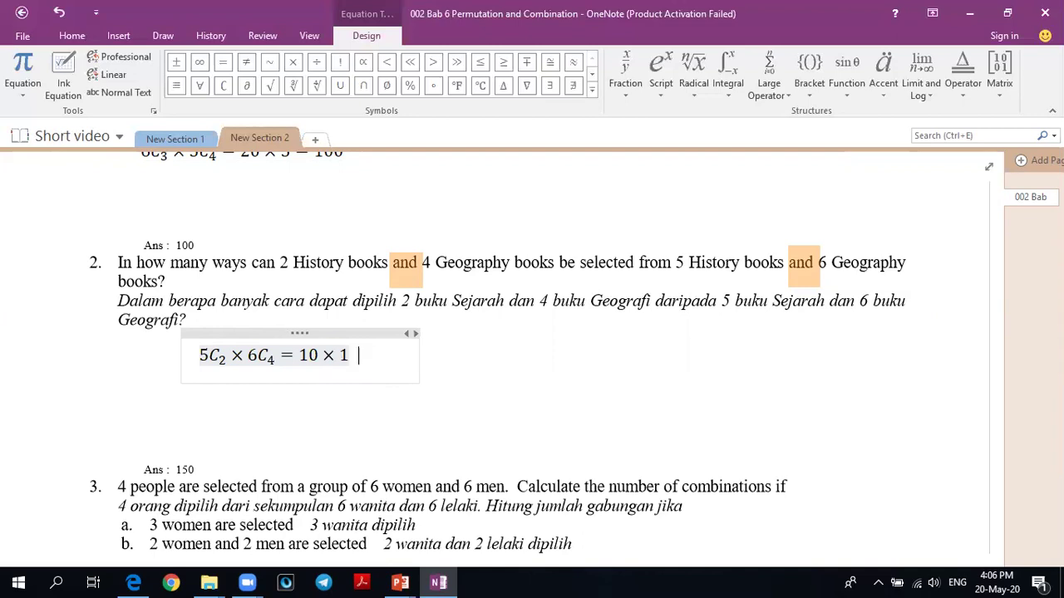
pyautogui.write('5')
pyautogui.press('Return')
pyautogui.click(280, 377)
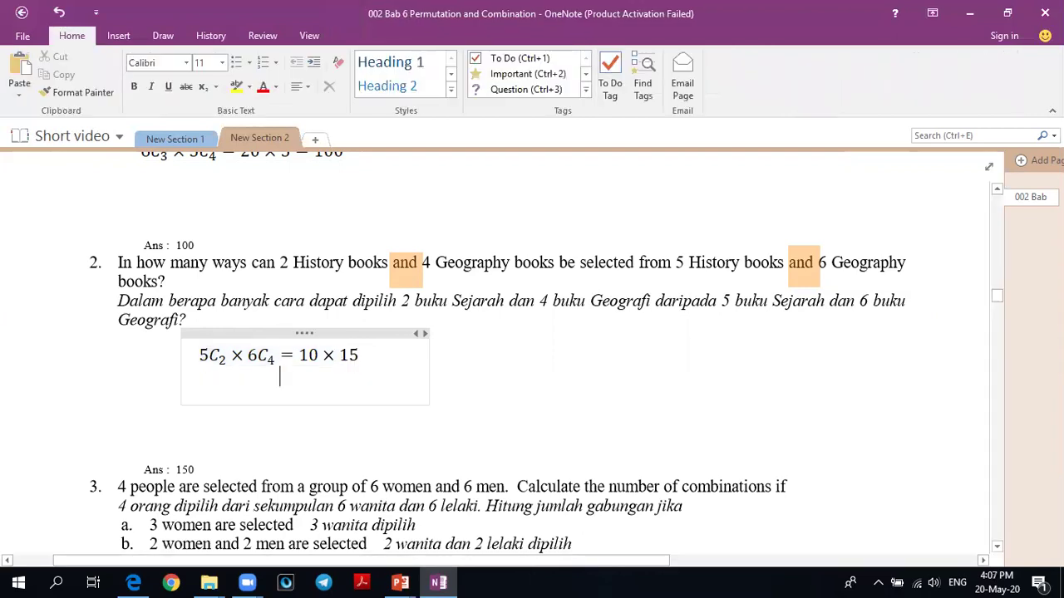
# Step: Add '= 150' as a new equation below question 2's working
pyautogui.hotkey('alt', '=')
pyautogui.write('= 150')
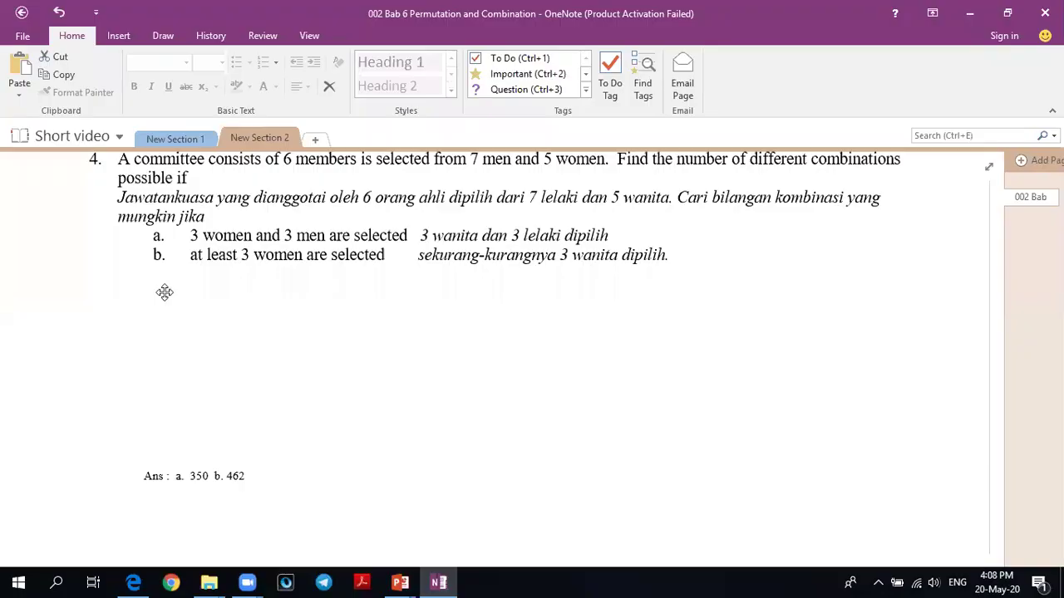
# Step: Mark 'dan' in question 4 part a and write the working 5C3 × 7C3 = 350
pyautogui.click(165, 290)
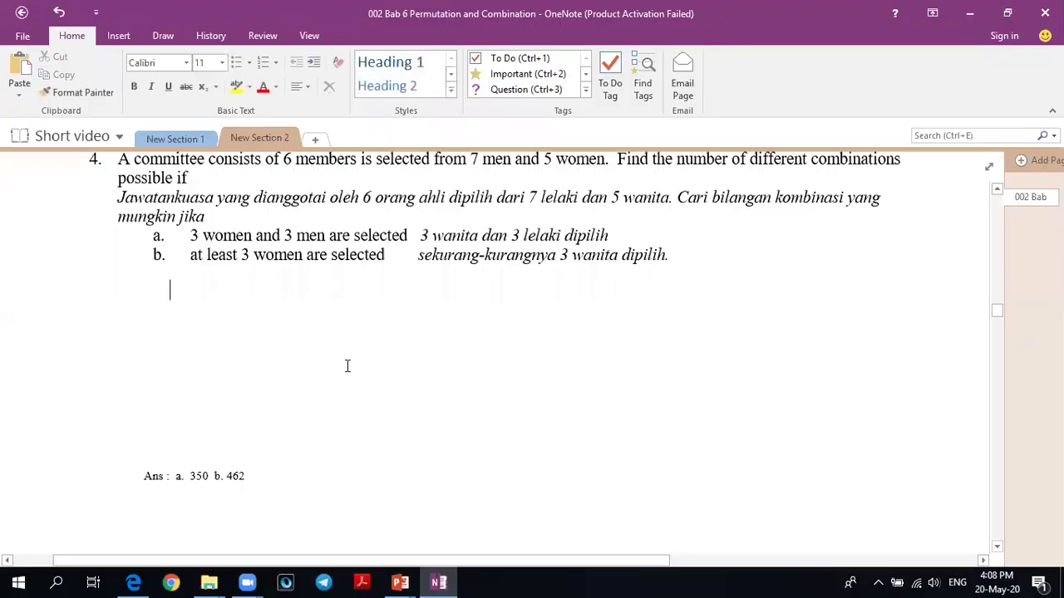
pyautogui.hotkey('alt', '=')
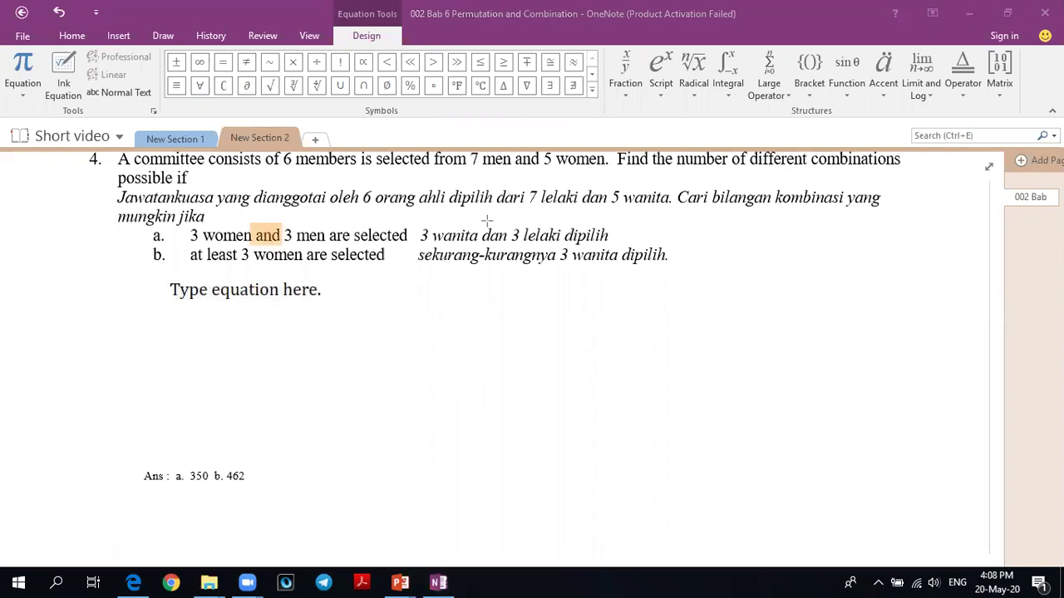
pyautogui.moveTo(487, 220); pyautogui.dragTo(507, 249)
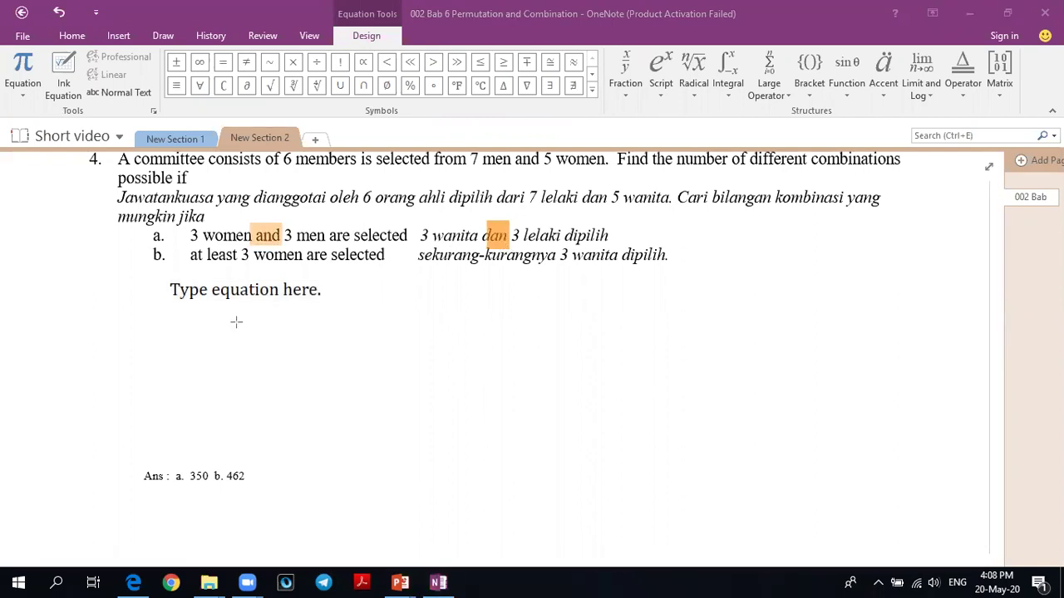
pyautogui.click(298, 274)
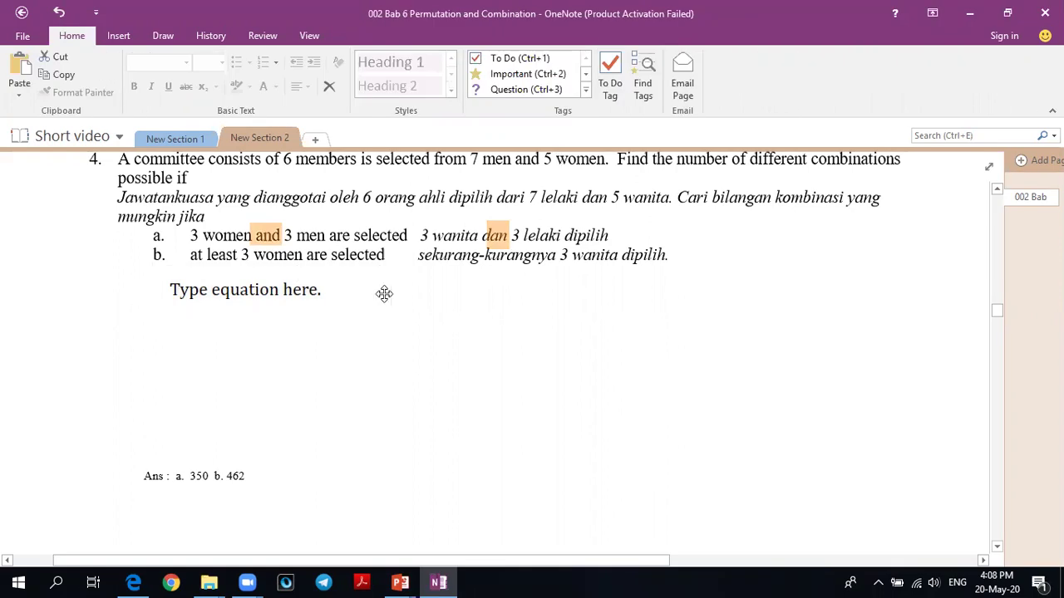
pyautogui.click(268, 287)
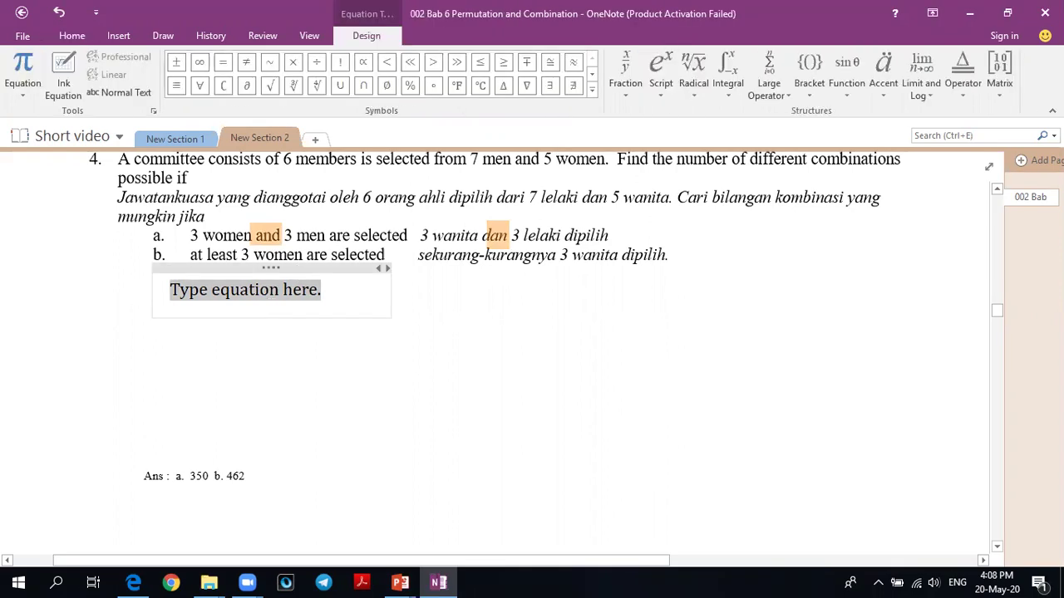
pyautogui.write('5C_3\\t')
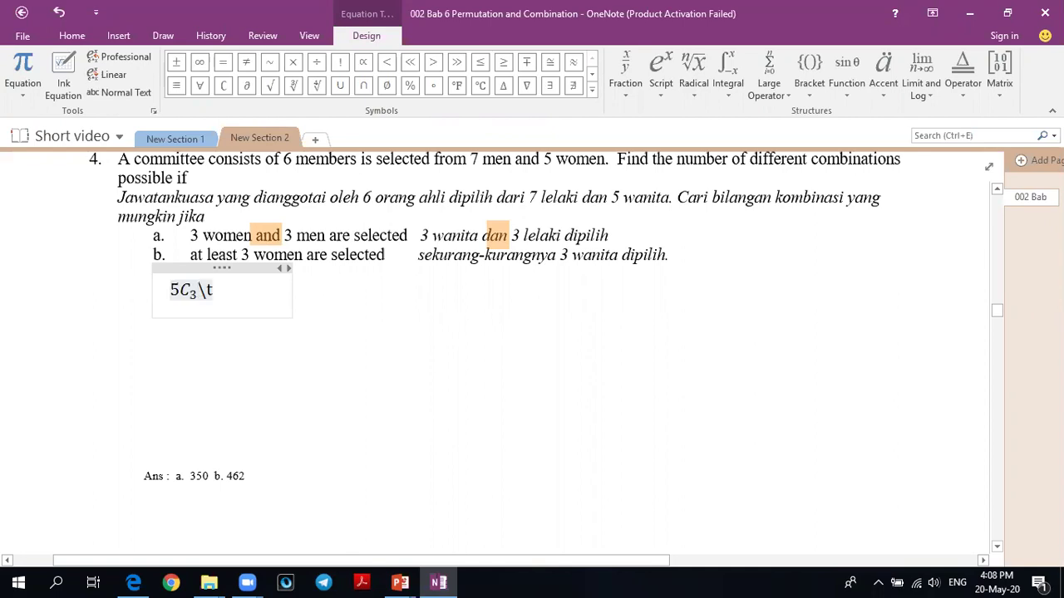
pyautogui.write('\times ')
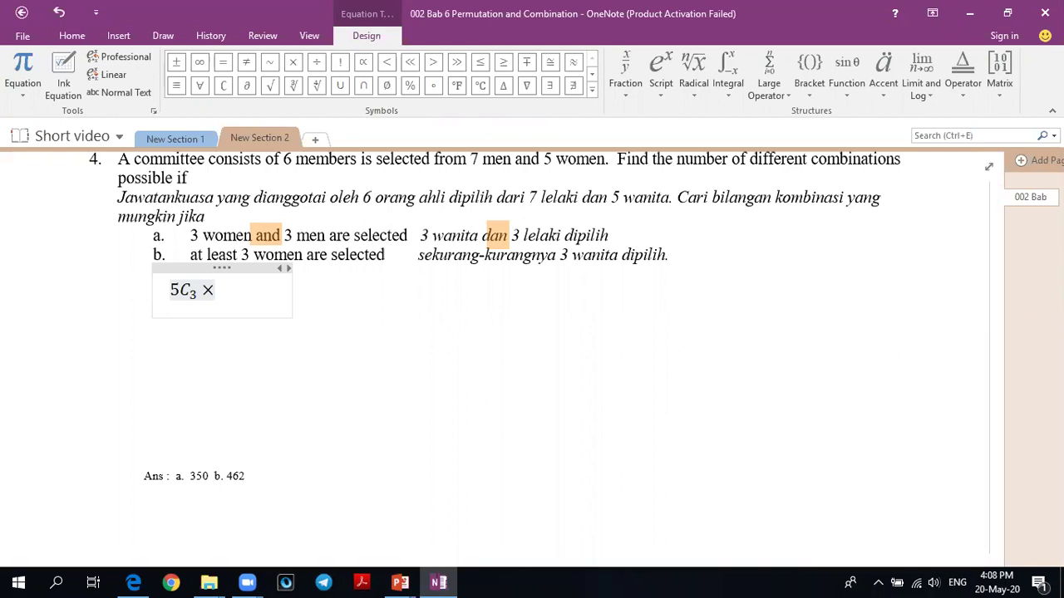
pyautogui.write('7C_3=')
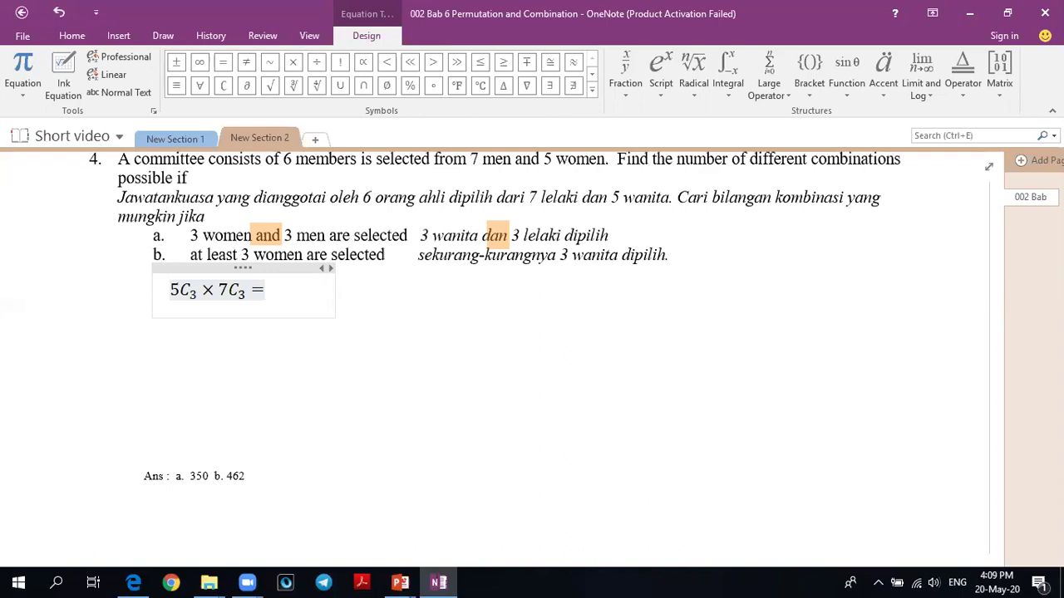
pyautogui.write('350')
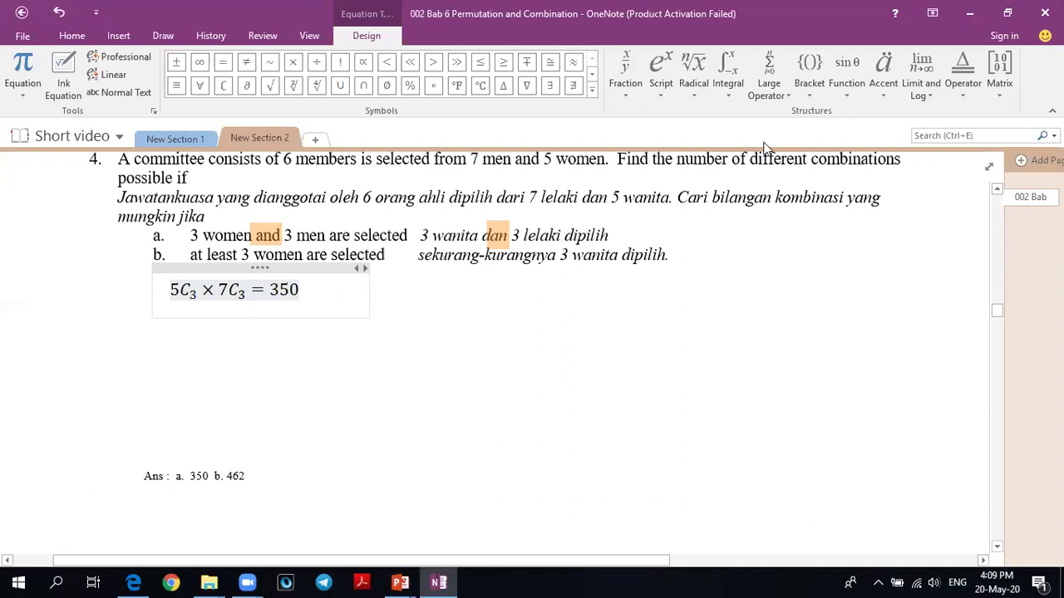
pyautogui.click(335, 252)
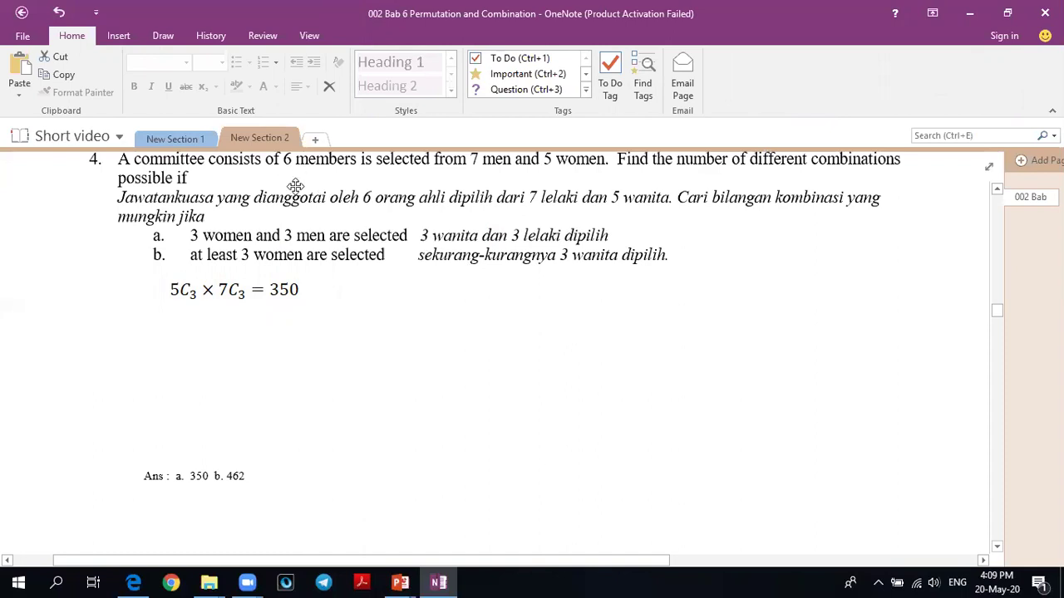
pyautogui.click(268, 490)
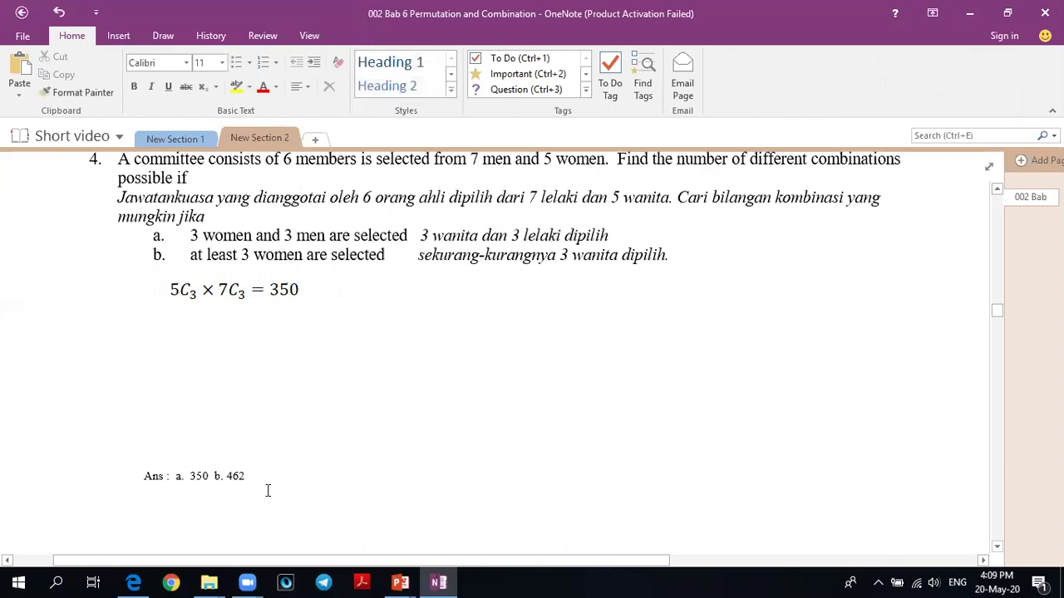
# Step: Enter the part b cases (3W and 3M) or (4W and 2M) or (5W and 1M)
pyautogui.hotkey('alt', '=')
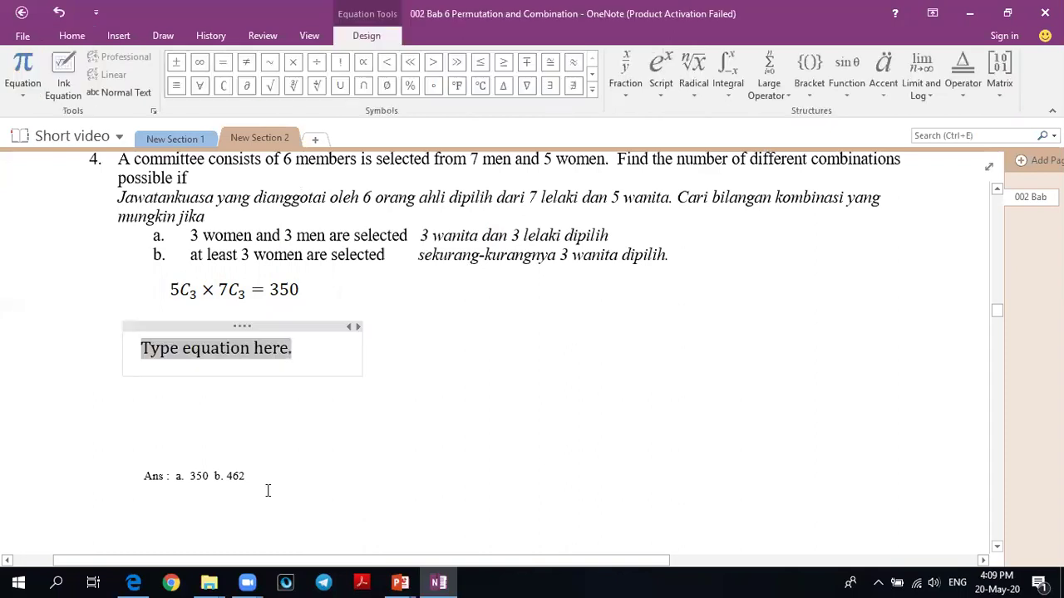
pyautogui.write('(')
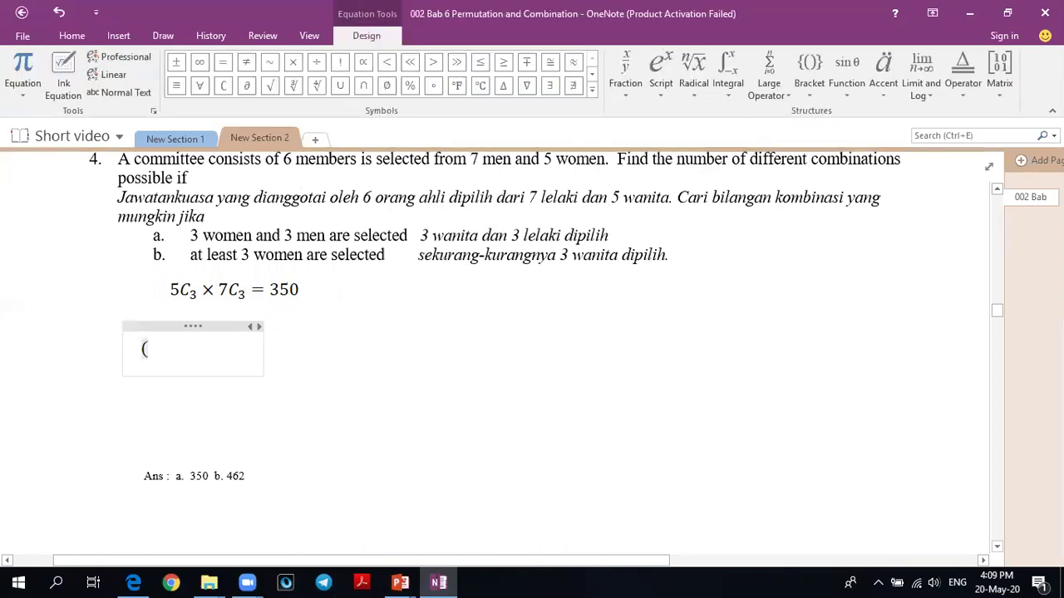
pyautogui.write('3Q')
pyautogui.press('BackSpace')
pyautogui.write('W ')
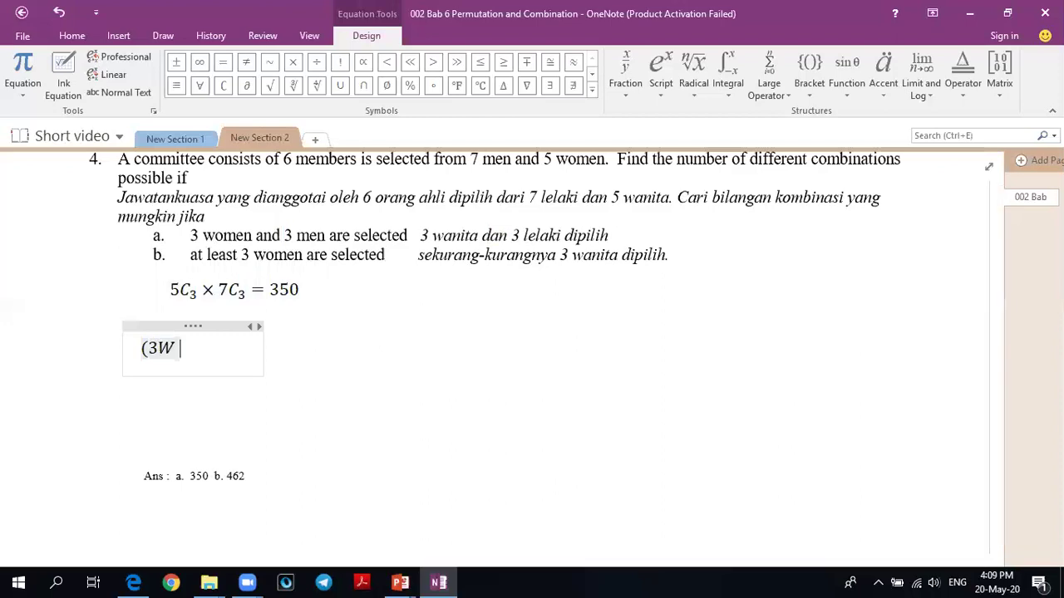
pyautogui.write('and')
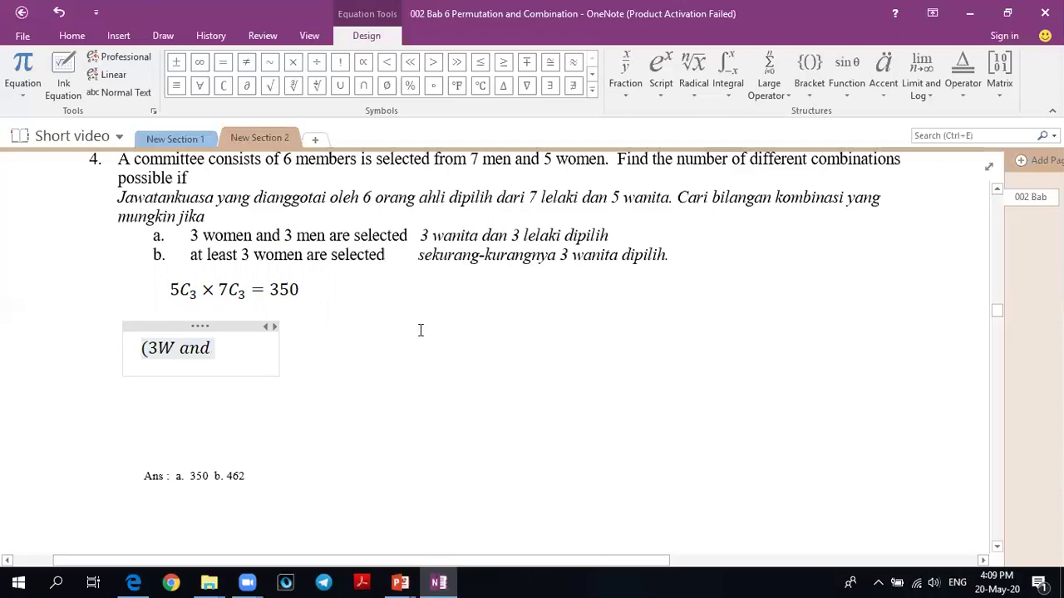
pyautogui.write(' 3M)')
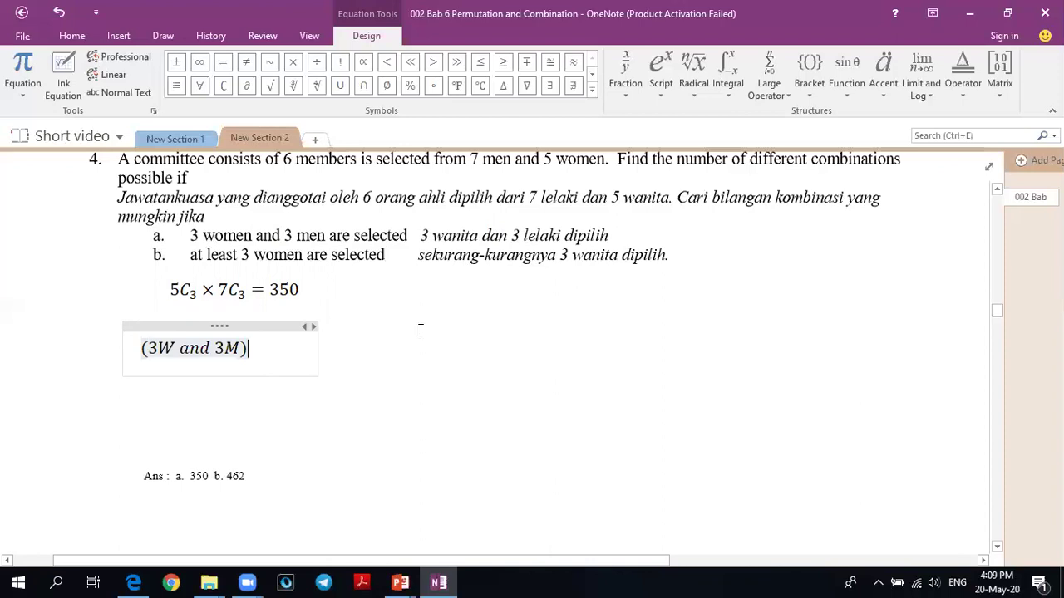
pyautogui.write('or (4W a')
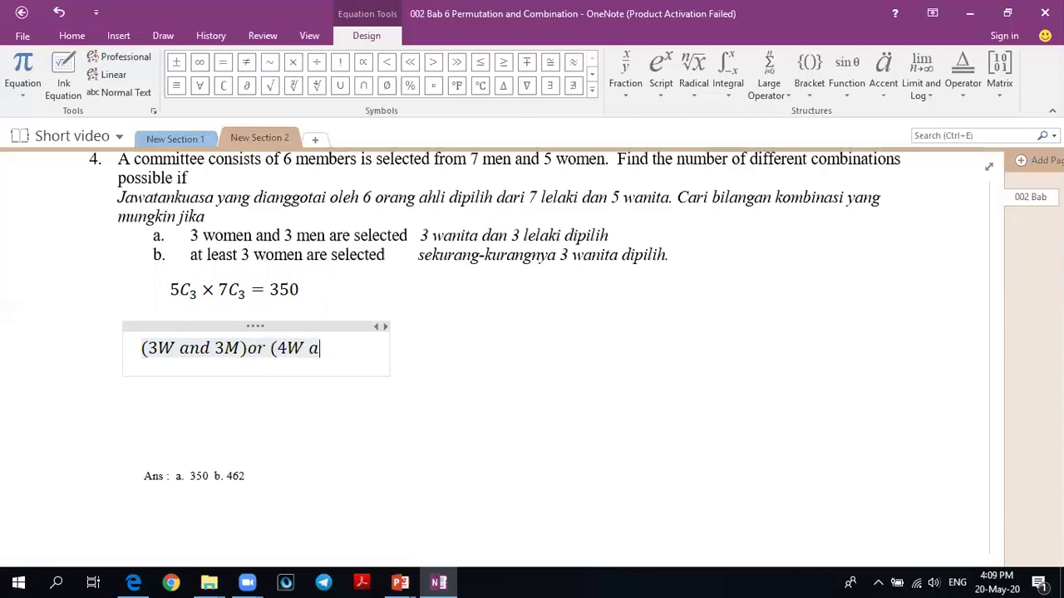
pyautogui.write('nd ')
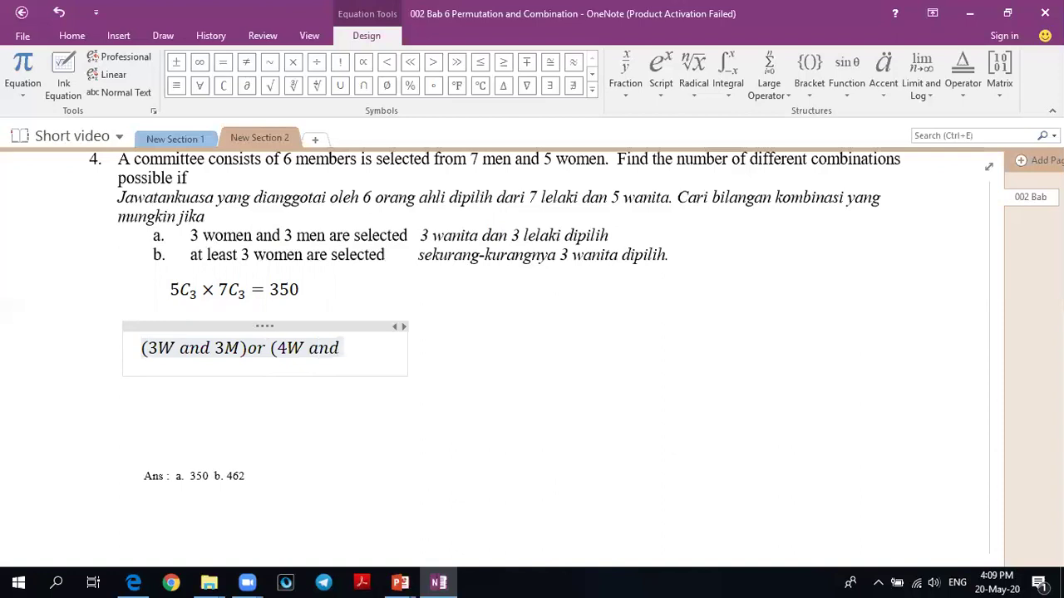
pyautogui.write('2M')
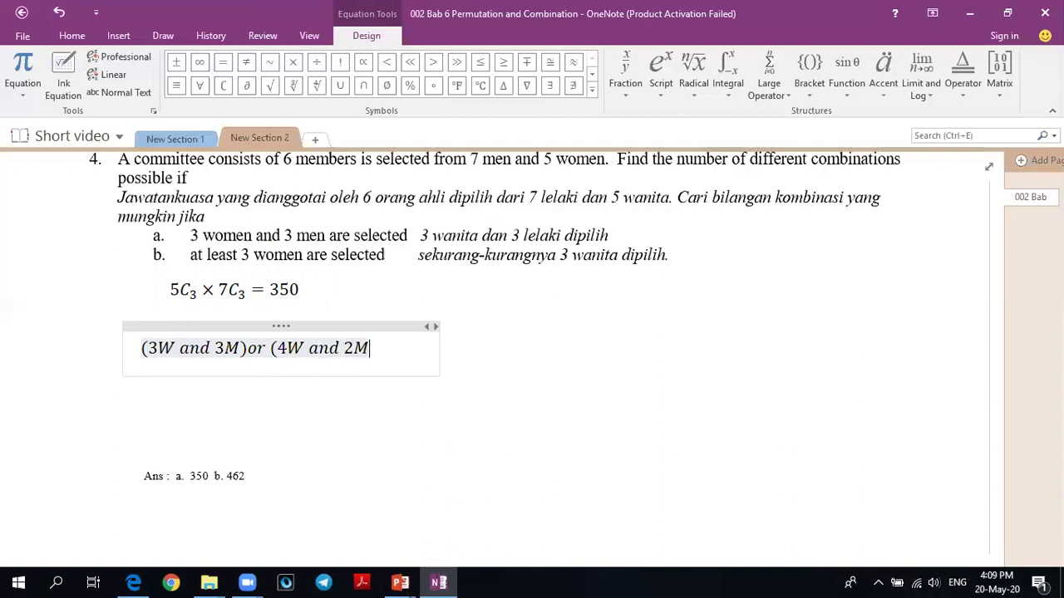
pyautogui.write(')')
pyautogui.write(' or (')
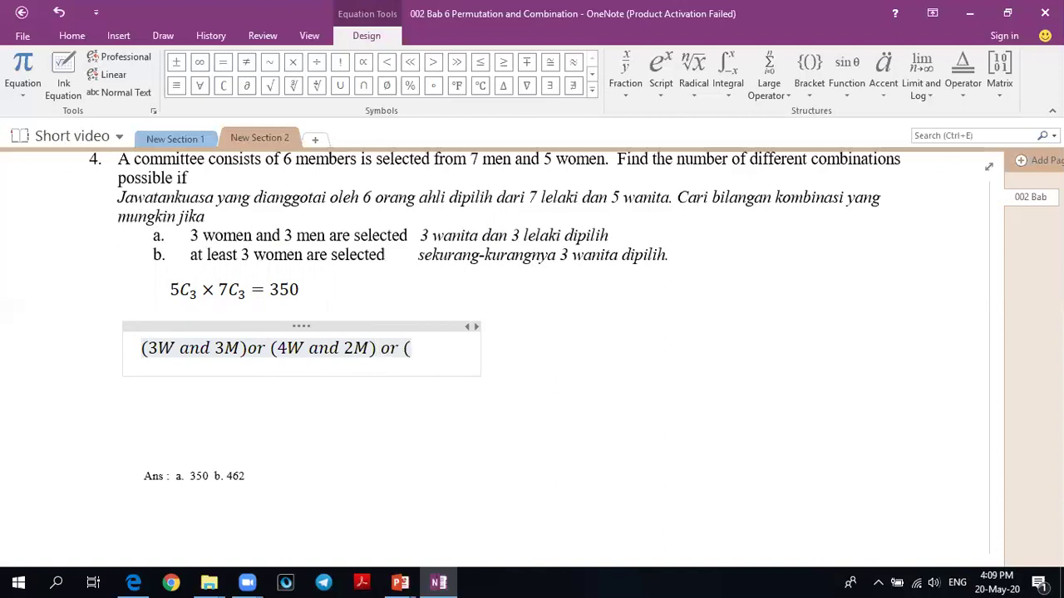
pyautogui.write('5W and 1')
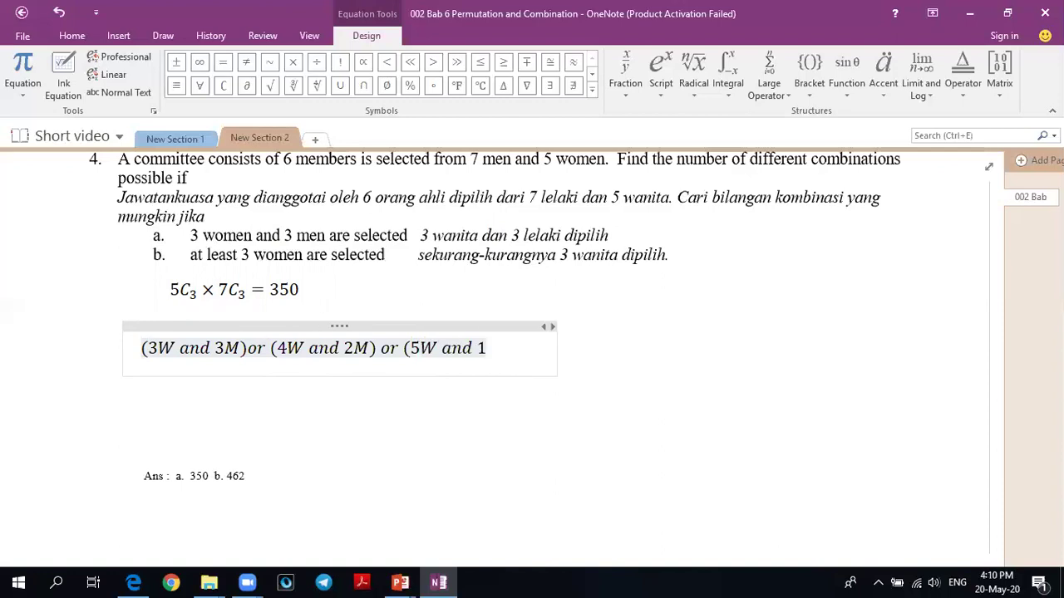
pyautogui.write('M')
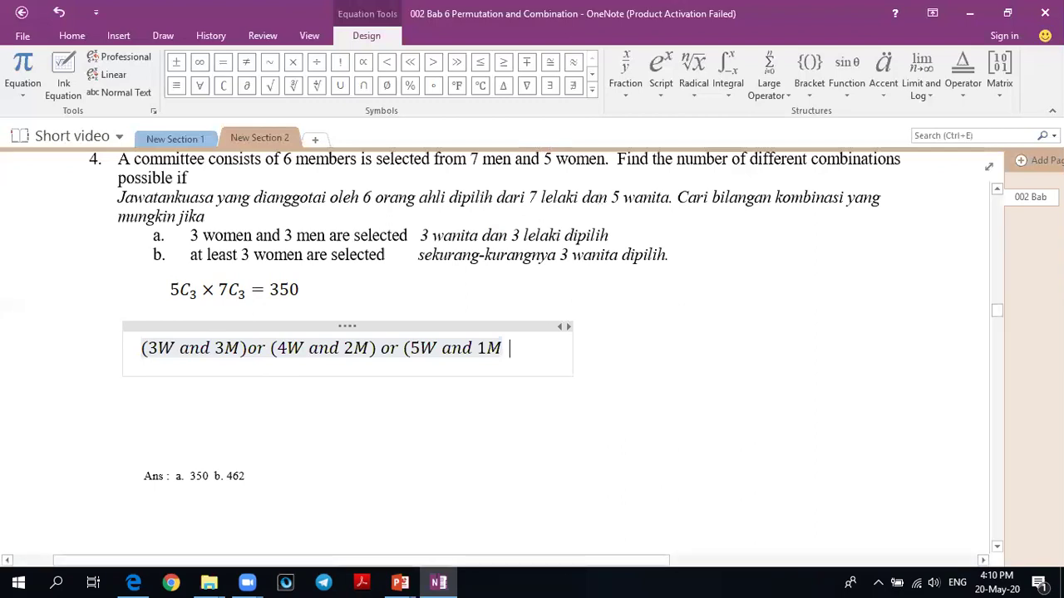
# Step: Close the cases line, begin a new '=' line, and indent the first equation line
pyautogui.write(')')
pyautogui.press('Return')
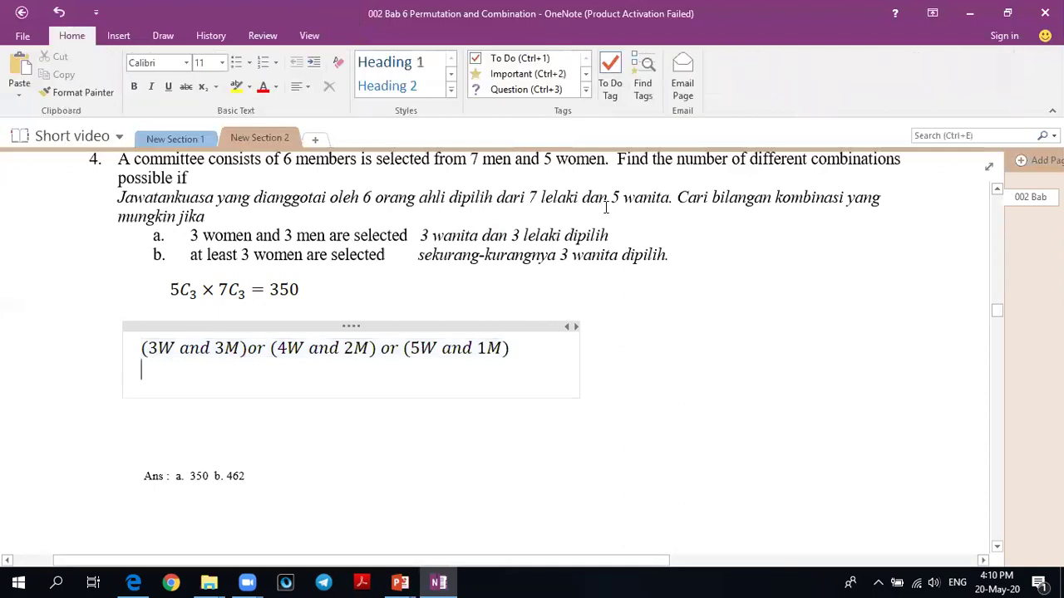
pyautogui.write('=')
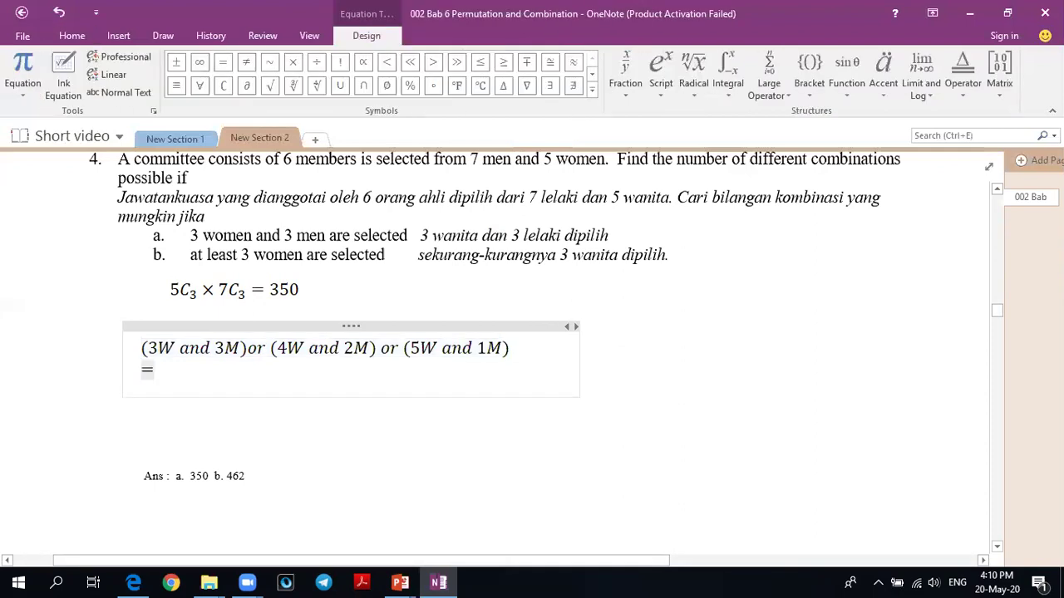
pyautogui.hotkey('shift', 'Up')
pyautogui.press('Tab')
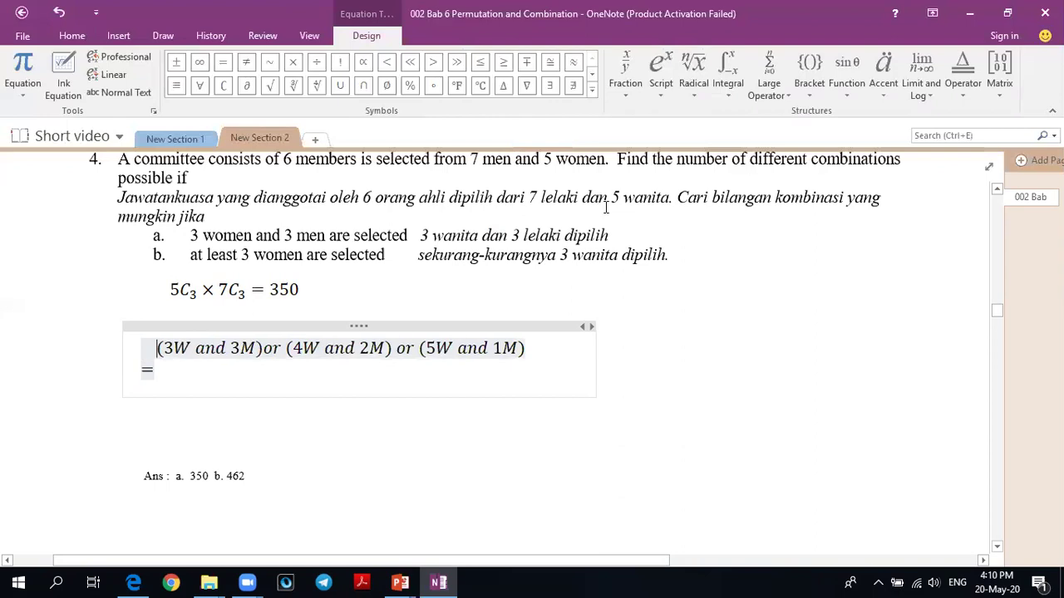
pyautogui.press('Down')
# Step: Write = (5C3 × 7C3) + (5C4 × 7C2) + (5C5 × 7C1) and begin another '=' line
pyautogui.write('(')
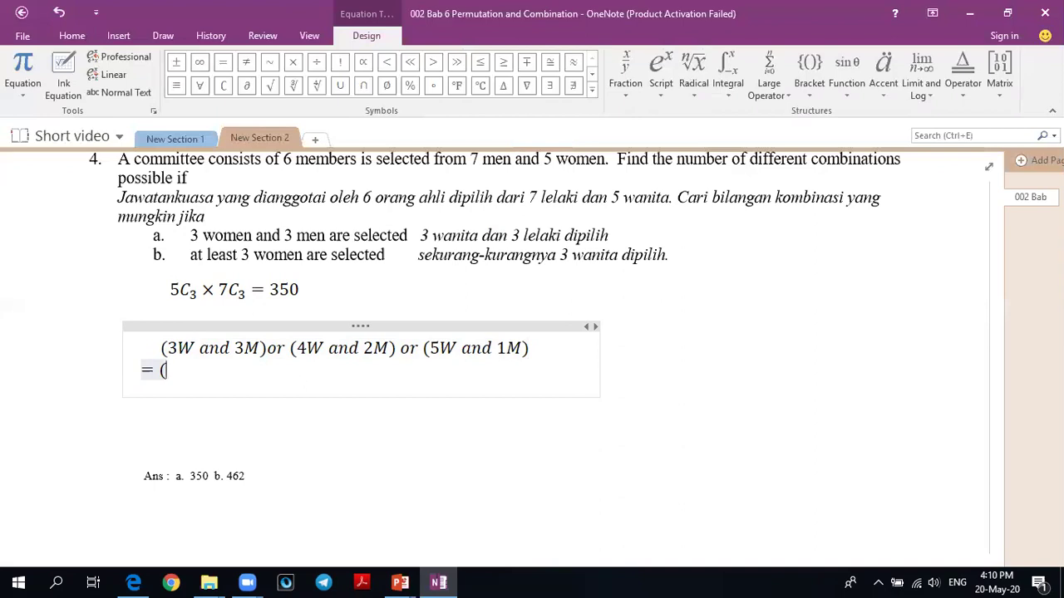
pyautogui.write('5C3\\t\time')
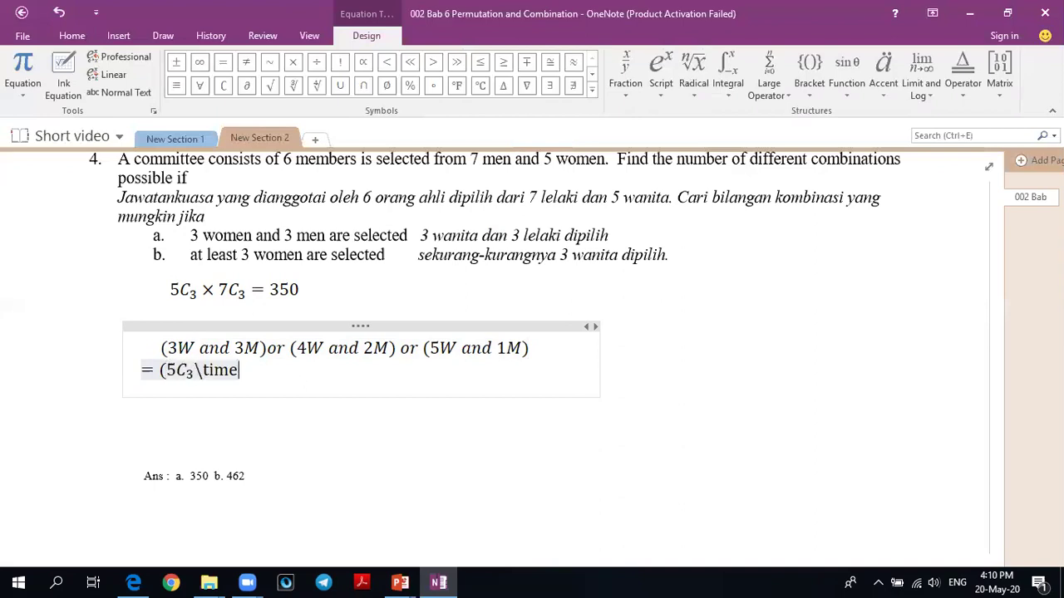
pyautogui.write('s ')
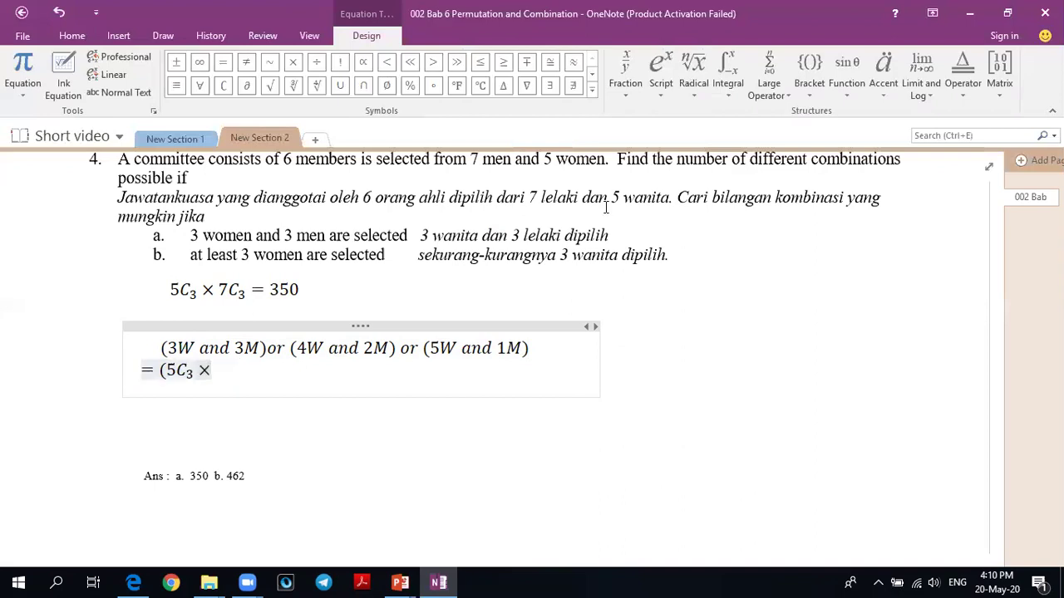
pyautogui.write('7')
pyautogui.write('C')
pyautogui.write('_3')
pyautogui.write(')')
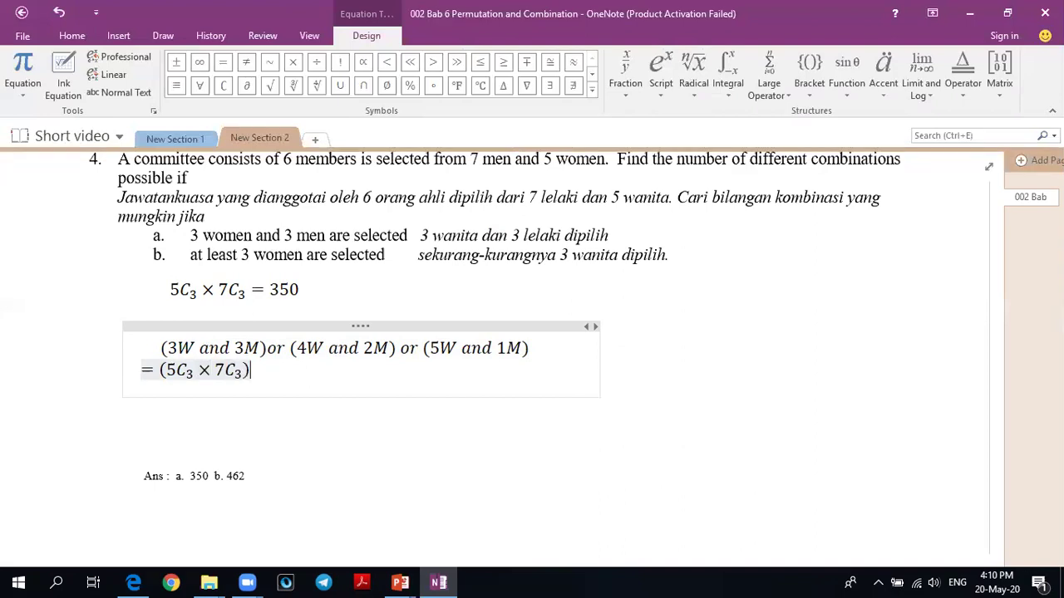
pyautogui.write('+')
pyautogui.write('(')
pyautogui.write('5C_4')
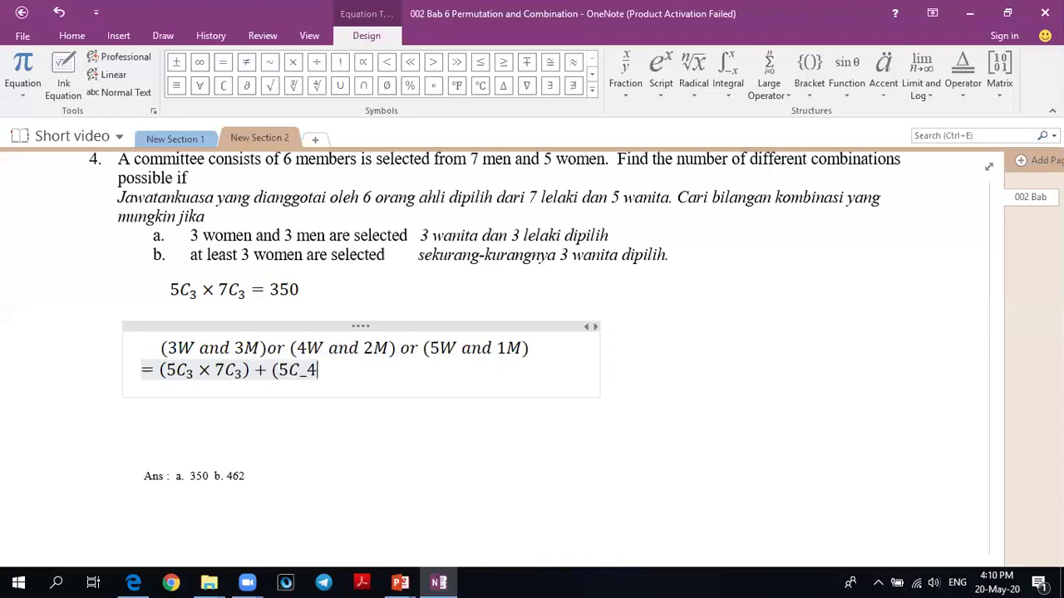
pyautogui.press('space')
pyautogui.write('×')
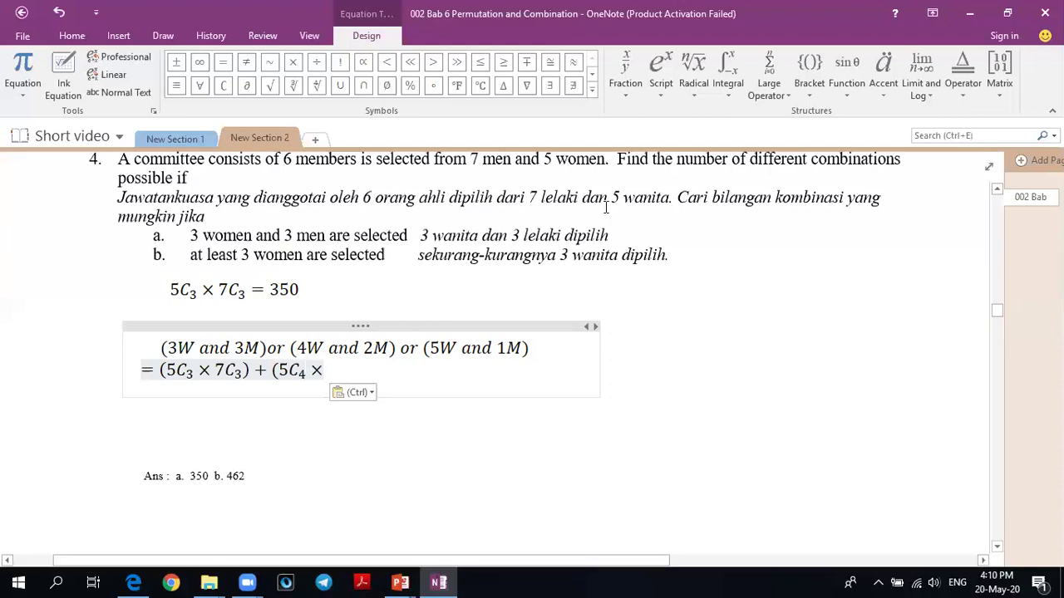
pyautogui.write(' 7')
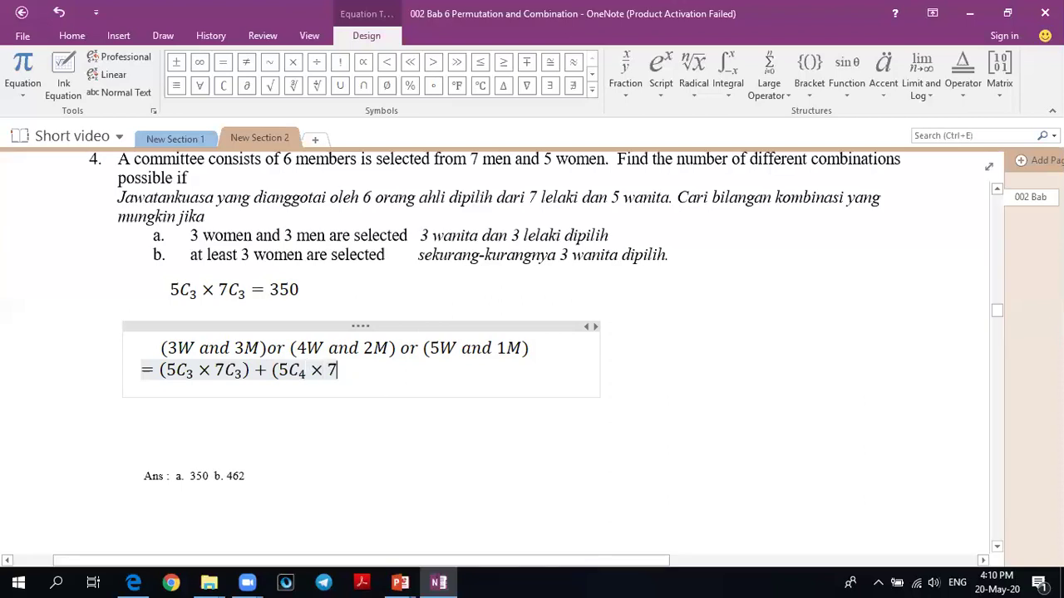
pyautogui.write('C')
pyautogui.write('_2 ')
pyautogui.write(')')
pyautogui.write('\times')
pyautogui.press('BackSpace')
pyautogui.write('+ (')
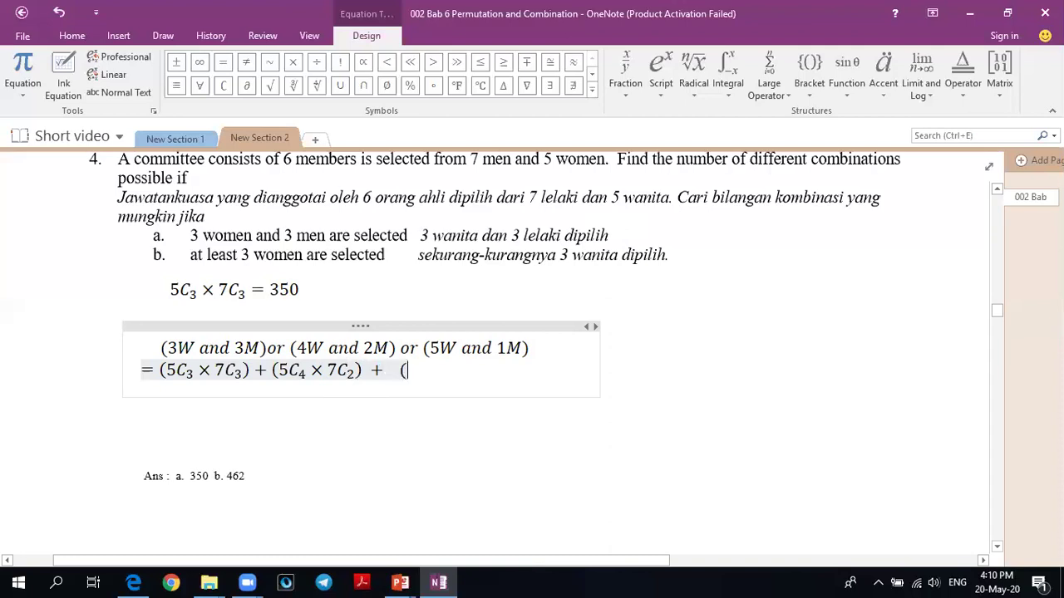
pyautogui.write('5C')
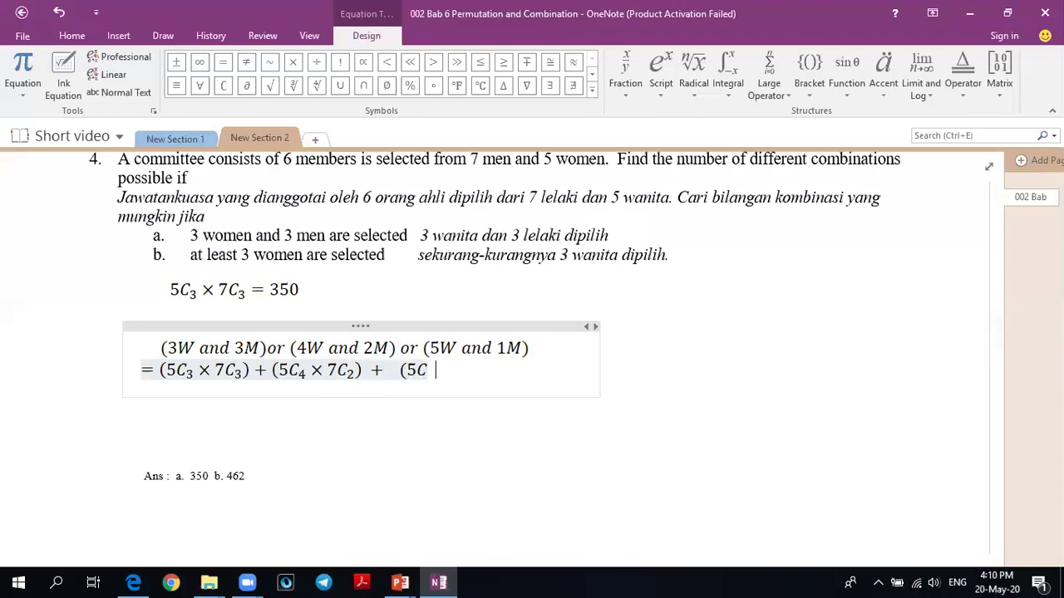
pyautogui.write(' 5')
pyautogui.write('×')
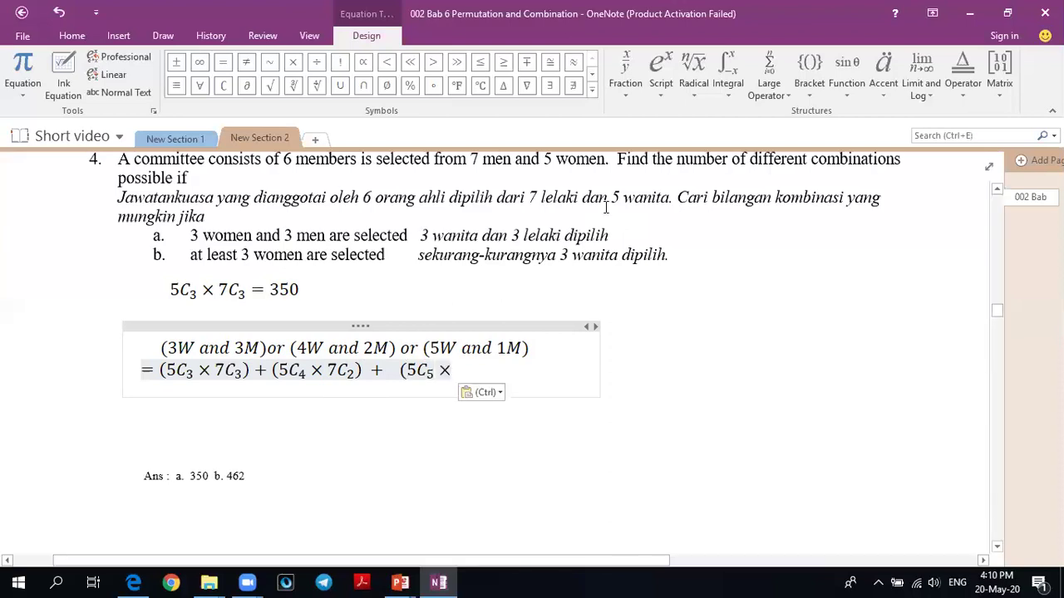
pyautogui.write('7')
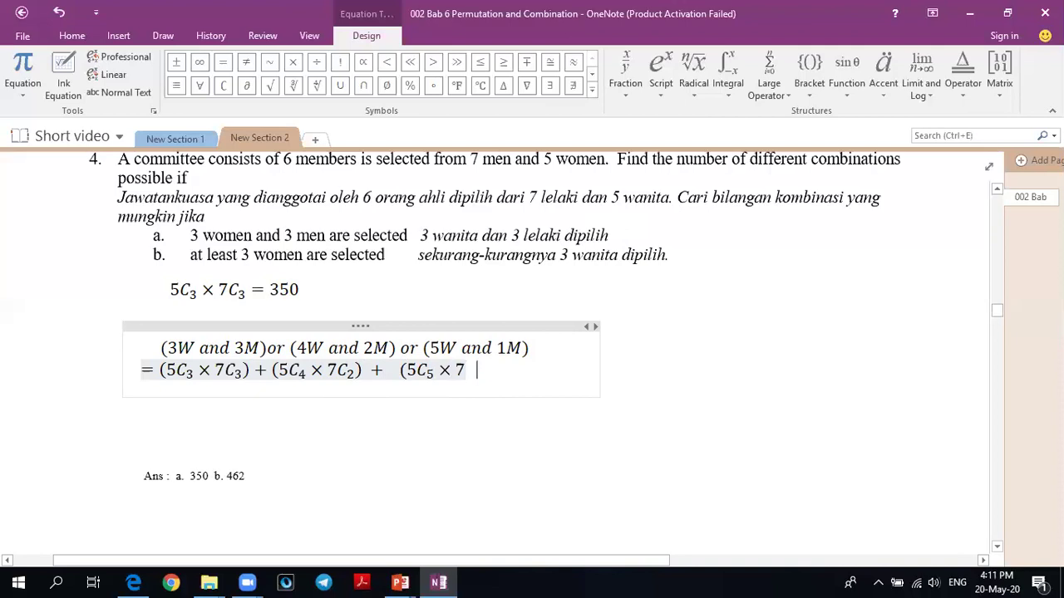
pyautogui.write(' C_1')
pyautogui.write(')')
pyautogui.press('Return')
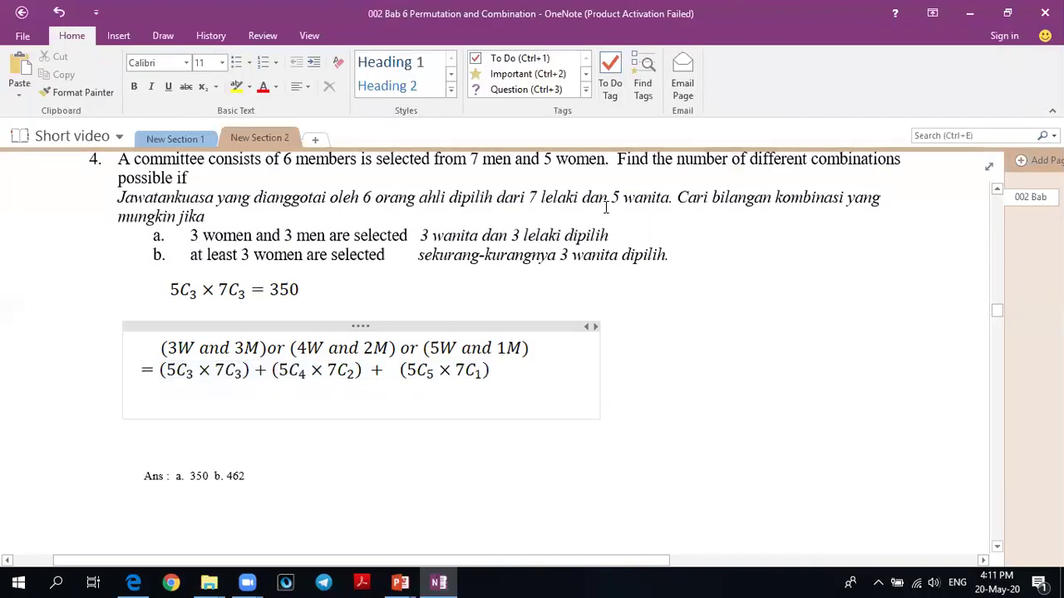
pyautogui.write('=')
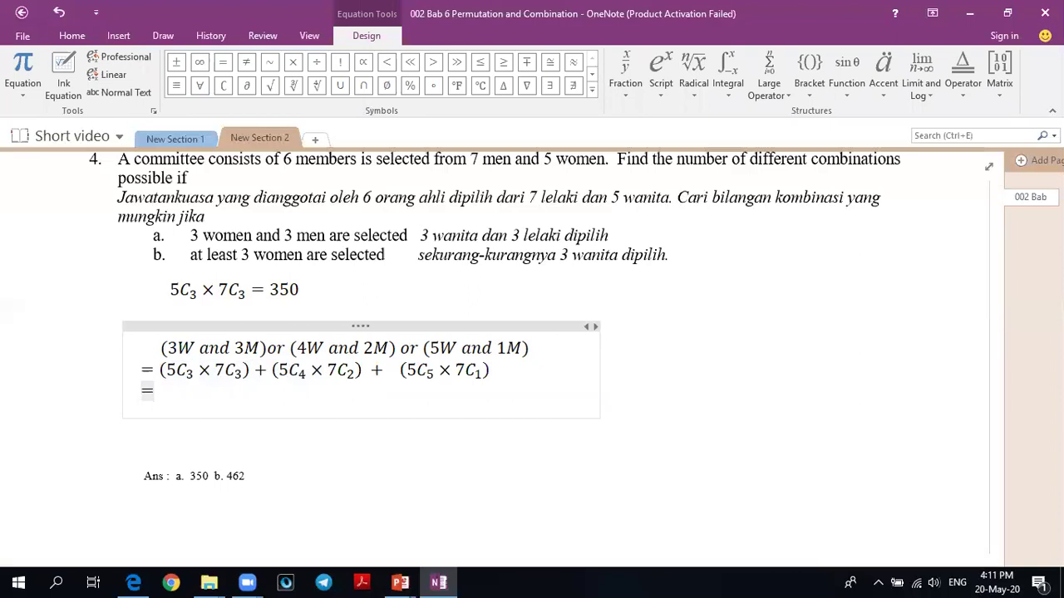
# Step: Continue the part b working with 350 + 105 + 7, then a final line = 462
pyautogui.write(' 3')
pyautogui.write('50 +')
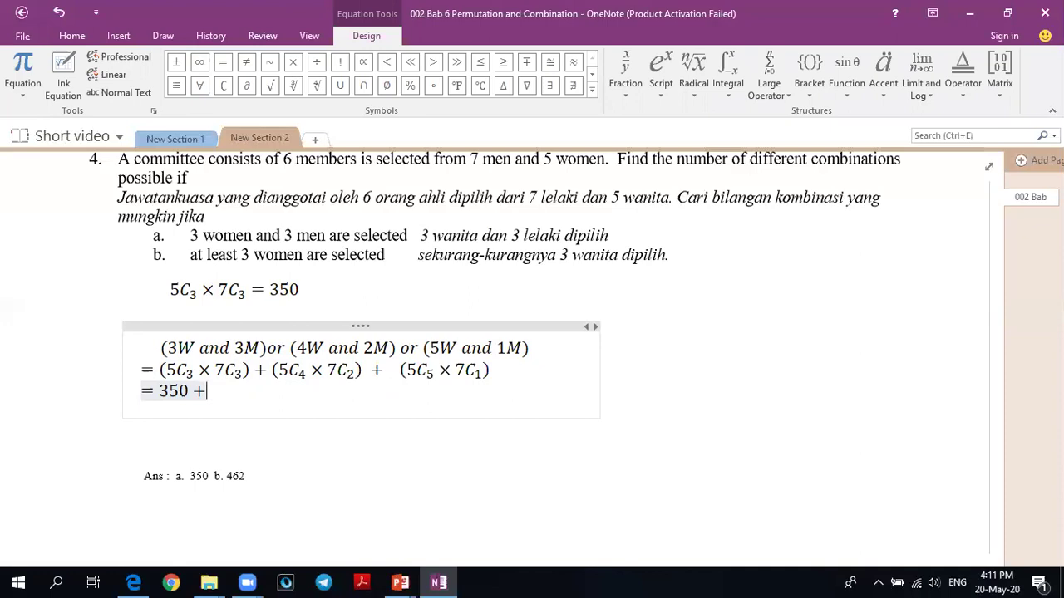
pyautogui.write(' 105 ')
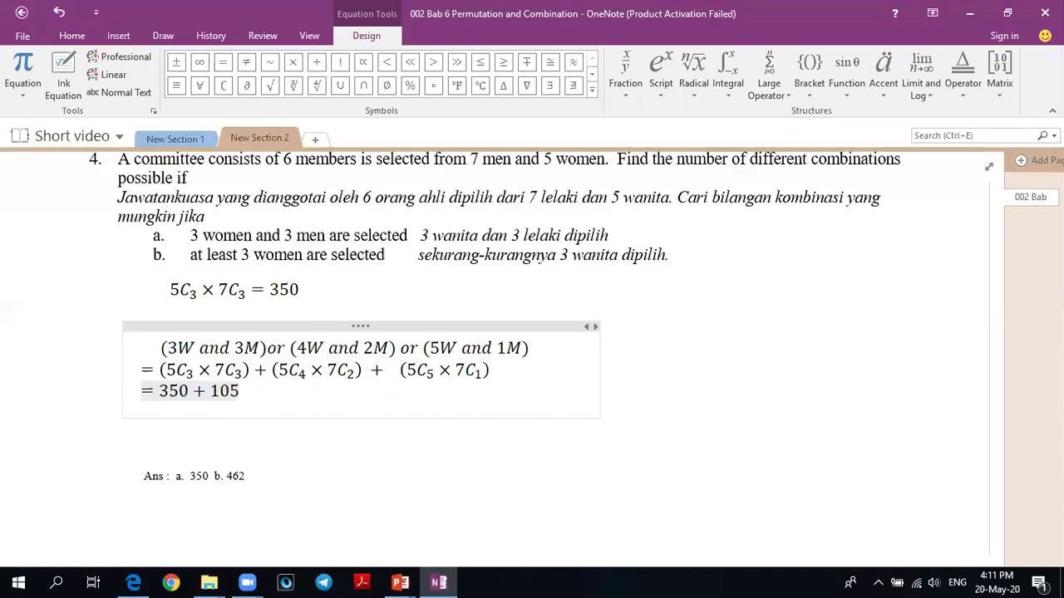
pyautogui.write('+')
pyautogui.write(' 7')
pyautogui.press('Return')
pyautogui.write('=')
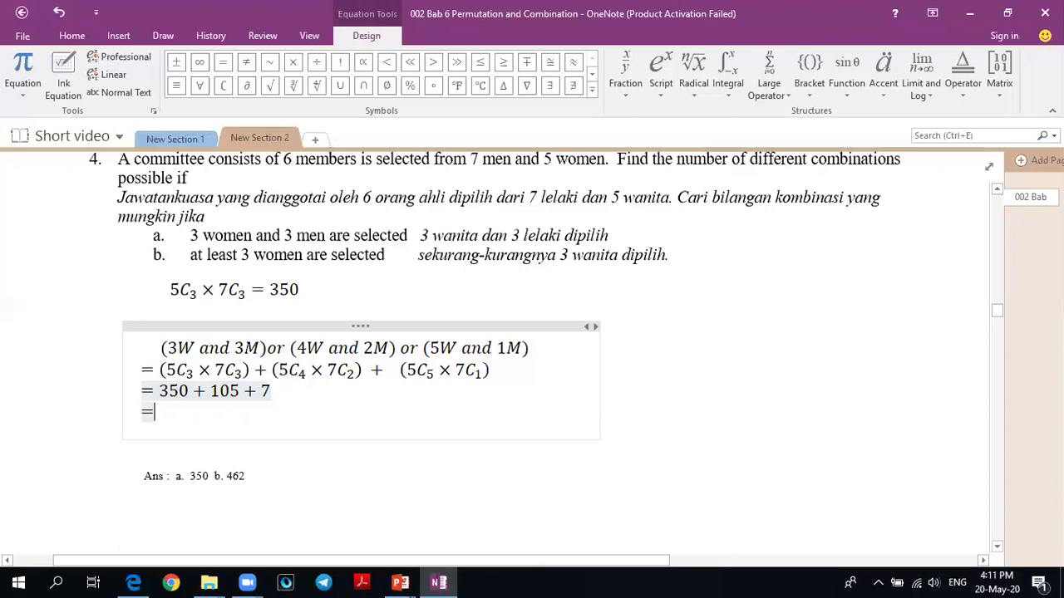
pyautogui.write(' 462')
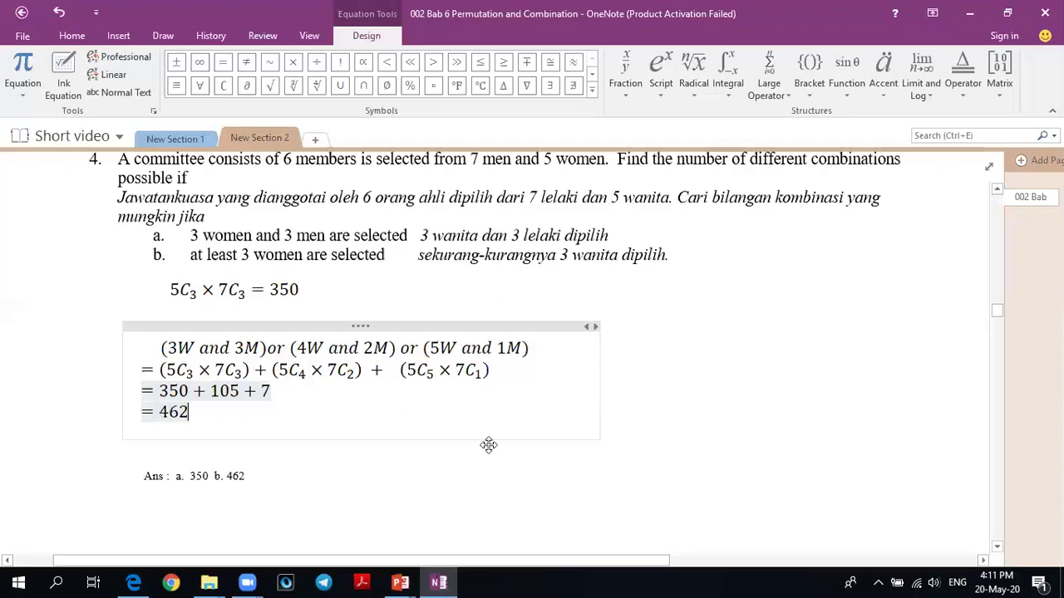
pyautogui.click(412, 396)
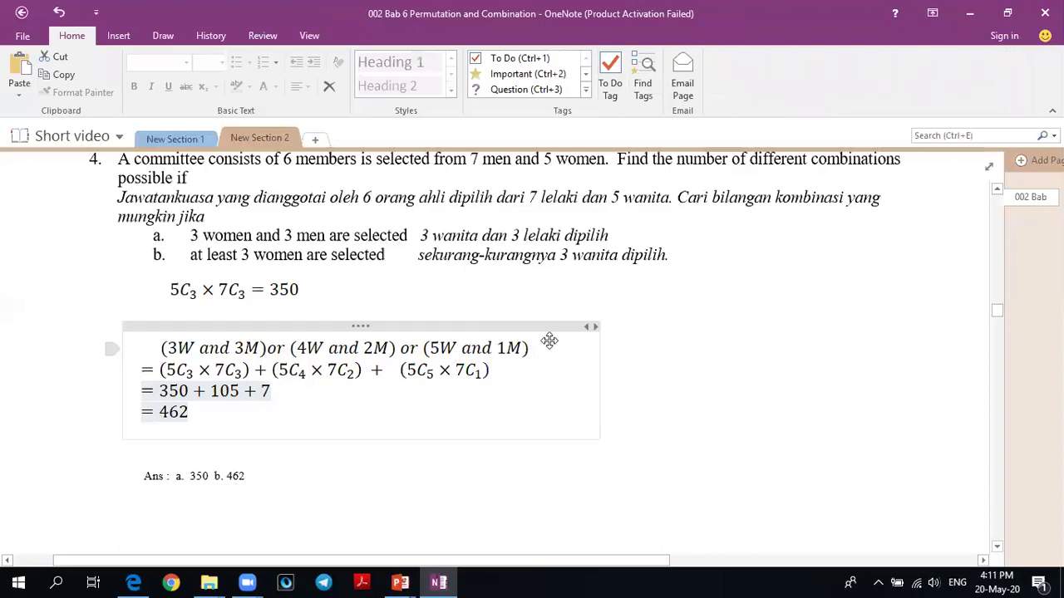
# Step: Select and deselect the first line of the Q4 working, then move down to question 5
pyautogui.click(548, 366)
pyautogui.click(143, 317)
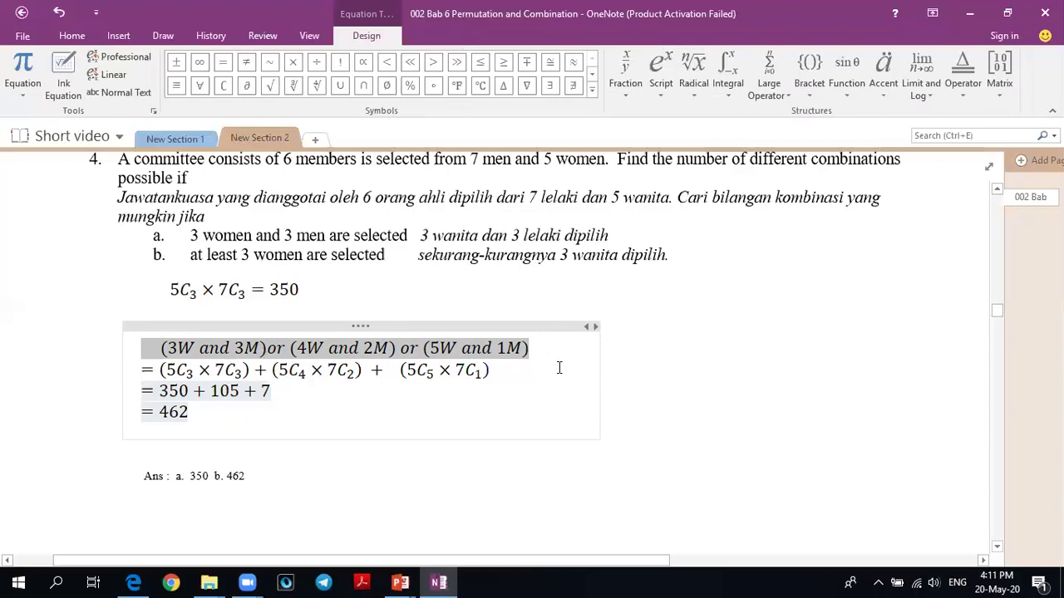
pyautogui.press('Right')
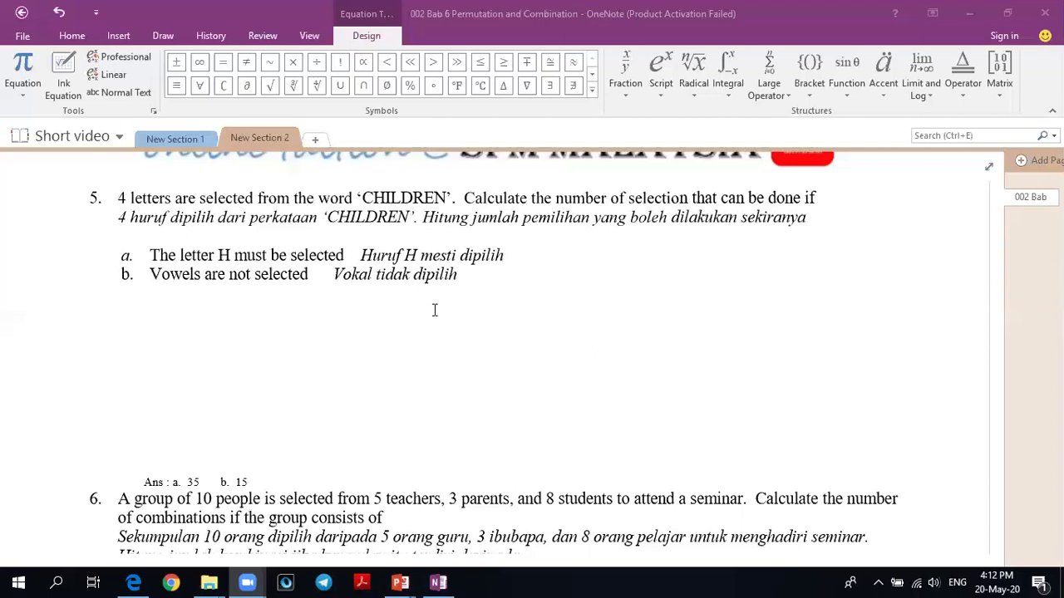
# Step: Mark the H in CHILDREN and add an equation 7C3 = 35 below item b
pyautogui.keyDown('ctrl'); pyautogui.scroll(1, 434, 310); pyautogui.keyUp('ctrl')
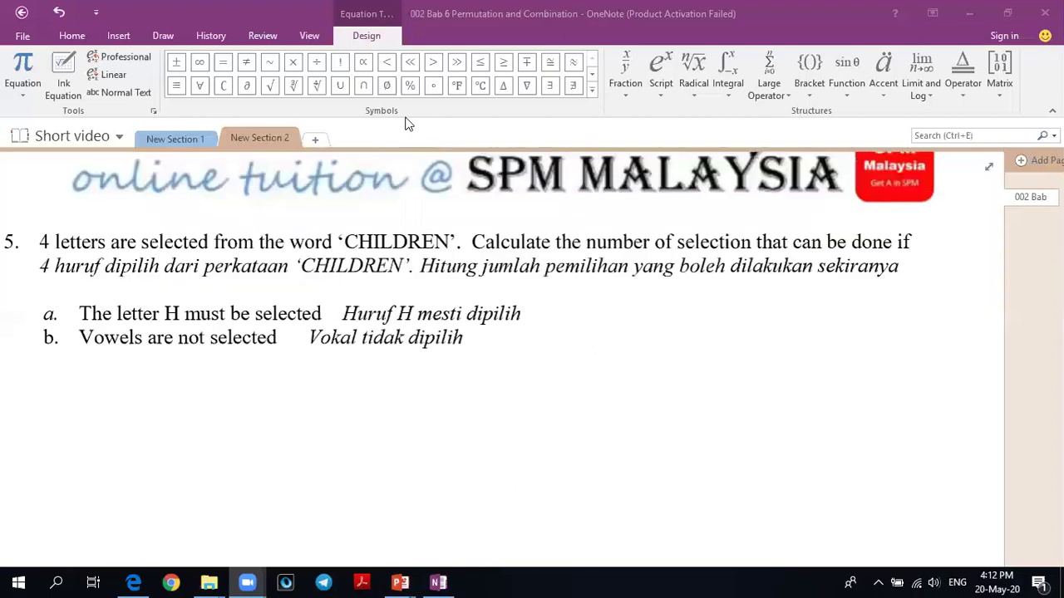
pyautogui.click(363, 241)
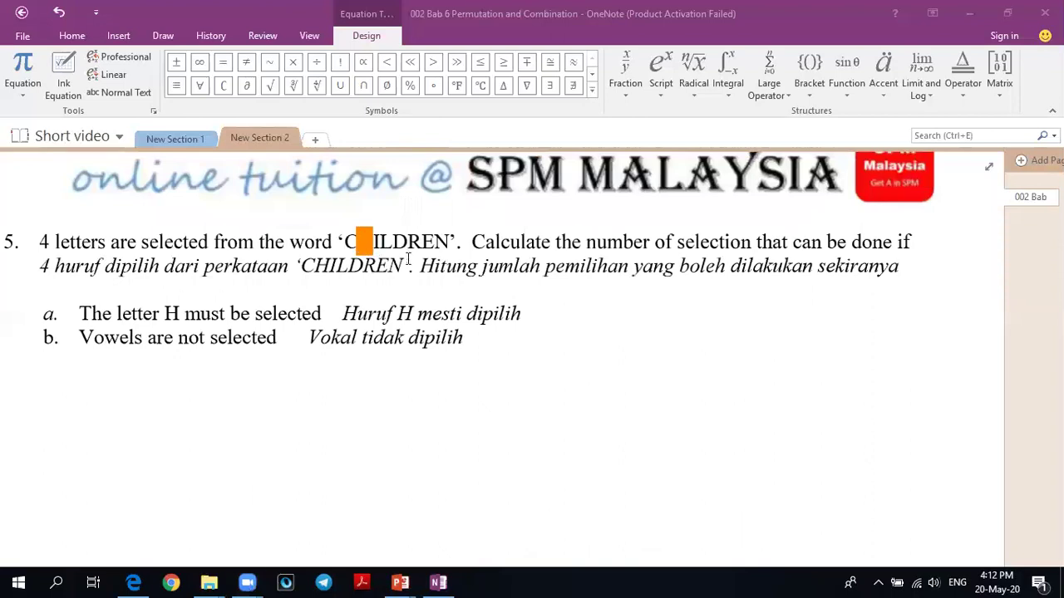
pyautogui.click(91, 394)
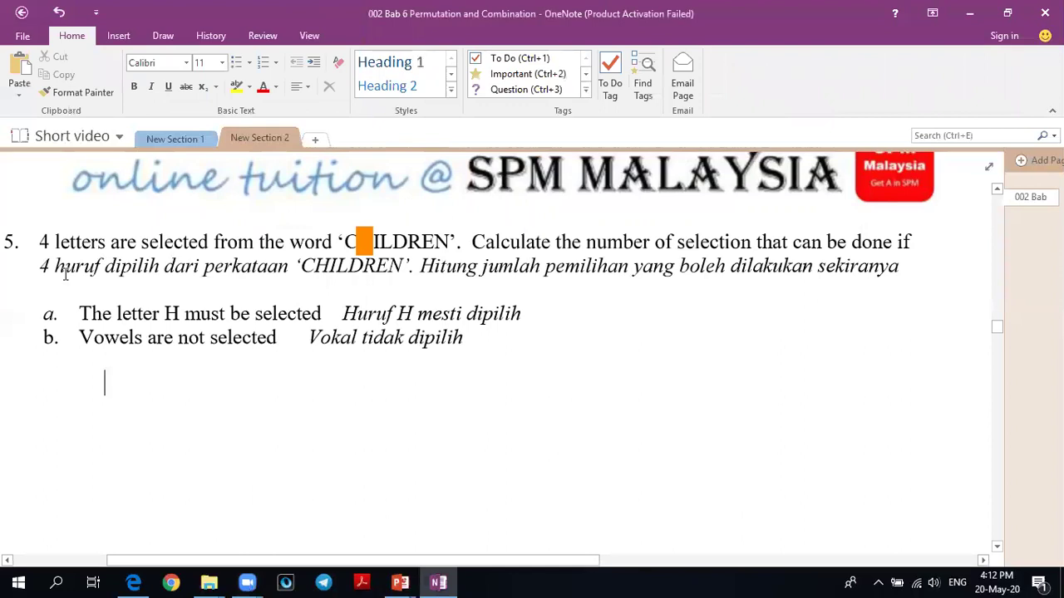
pyautogui.hotkey('alt', '=')
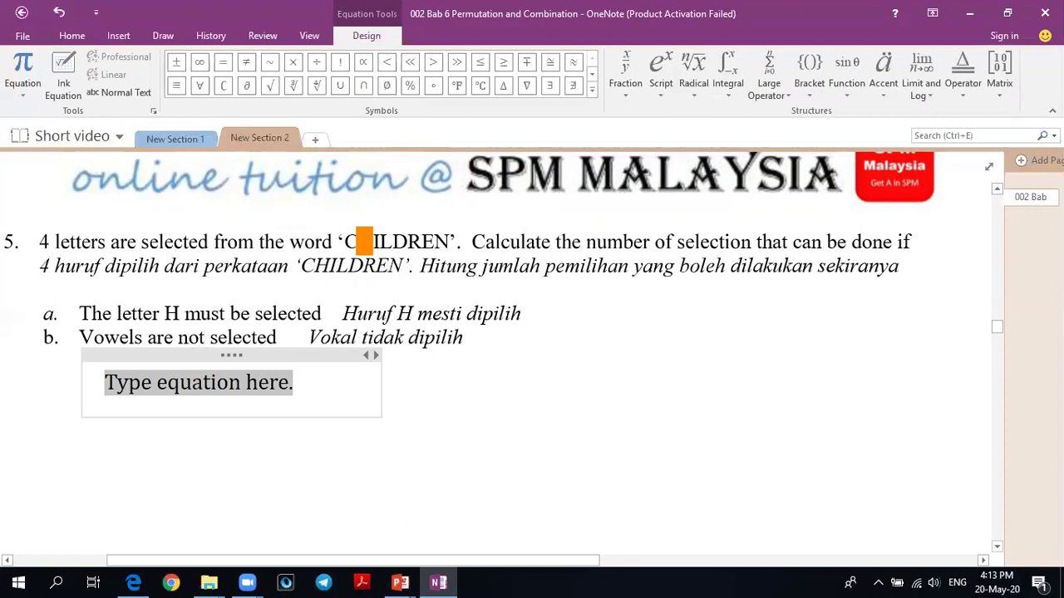
pyautogui.write('7C_')
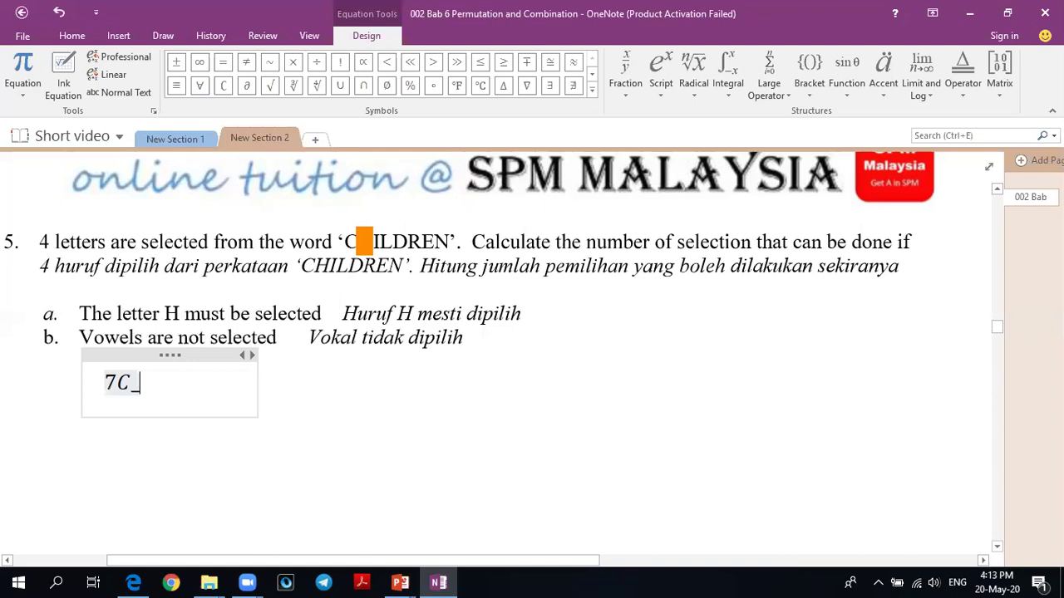
pyautogui.write('3')
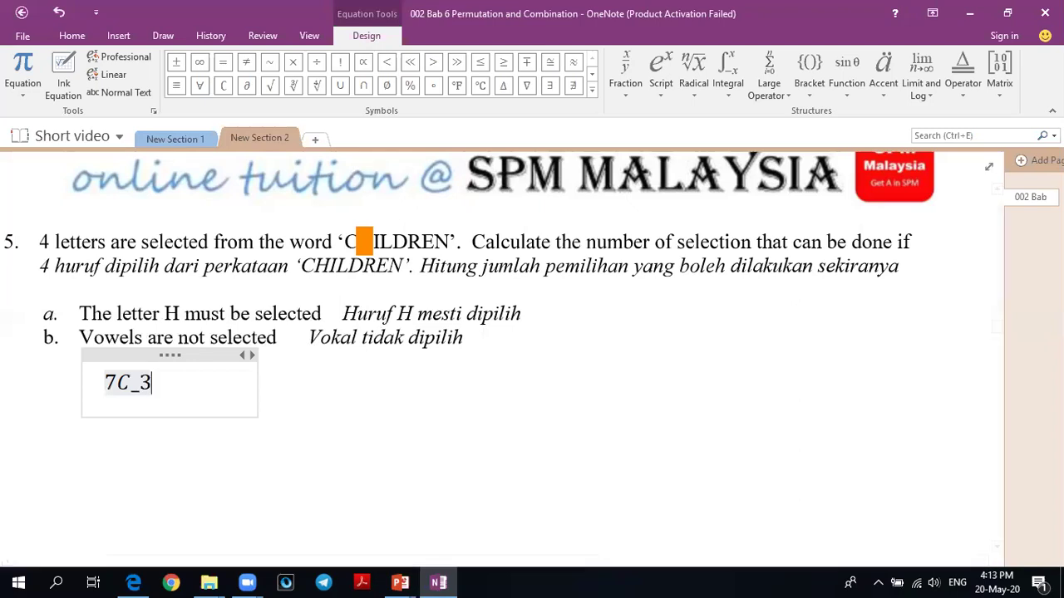
pyautogui.press('space')
pyautogui.write('= ')
pyautogui.write('35')
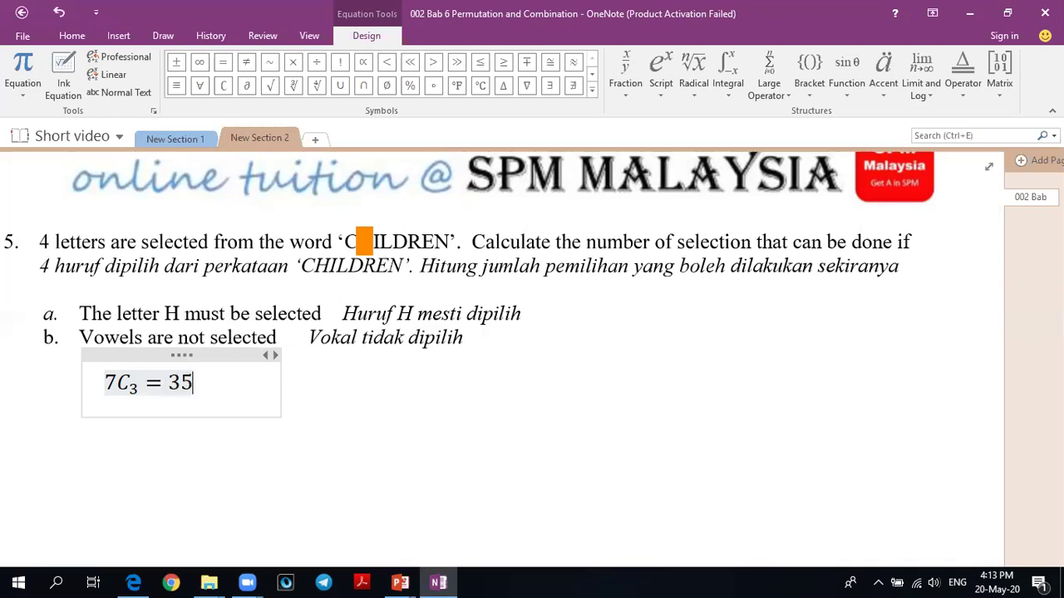
# Step: Add a blank line, move the orange mark onto the I, and paste another over the E
pyautogui.press('Return')
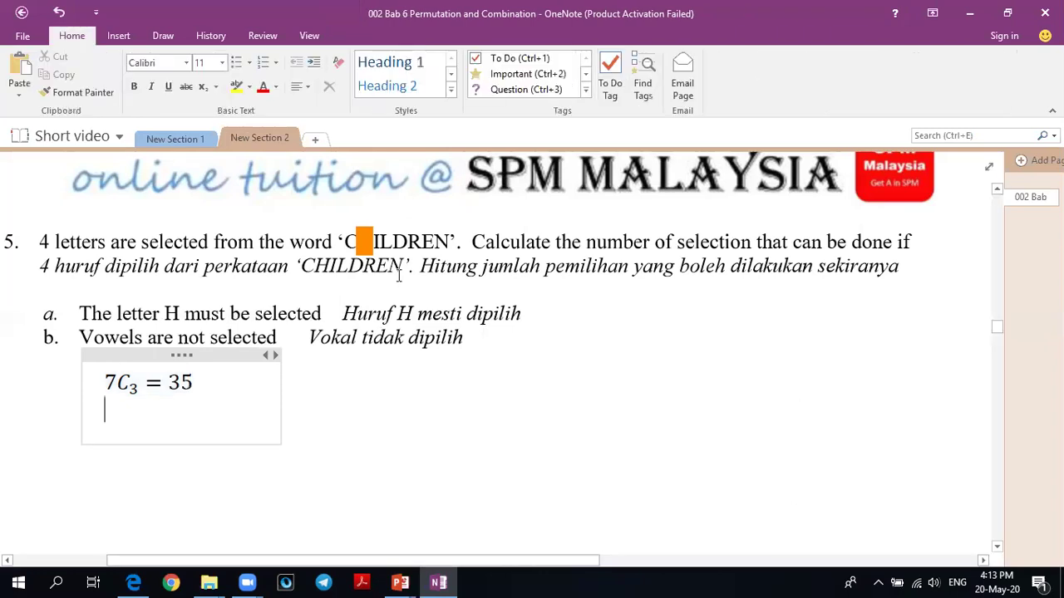
pyautogui.press('Return')
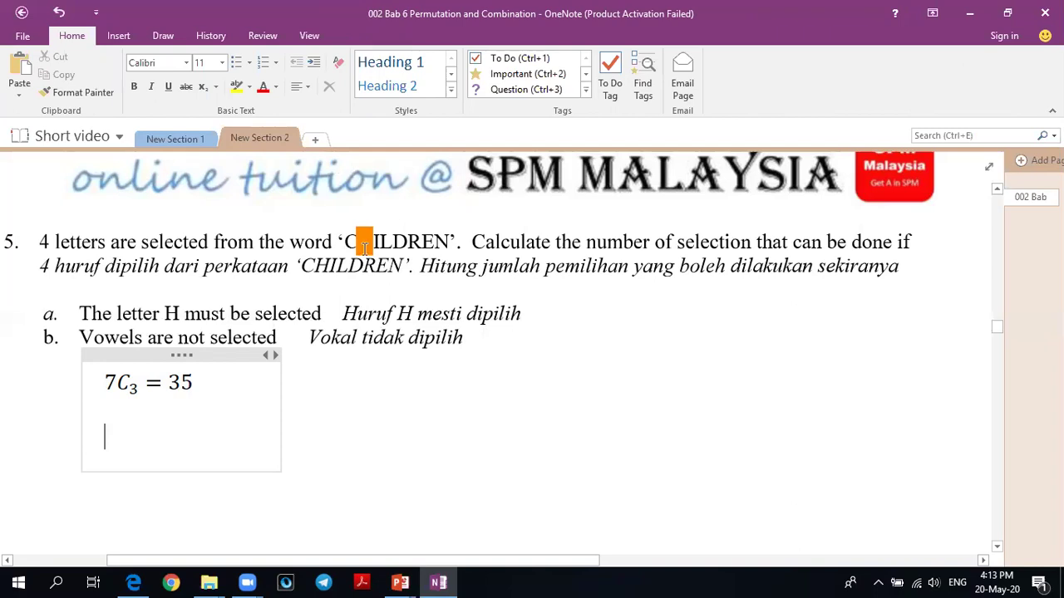
pyautogui.moveTo(363, 247); pyautogui.dragTo(408, 322)
pyautogui.moveTo(376, 252)
pyautogui.mouseDown()
pyautogui.moveTo(386, 240)
pyautogui.moveTo(377, 241)
pyautogui.mouseUp()
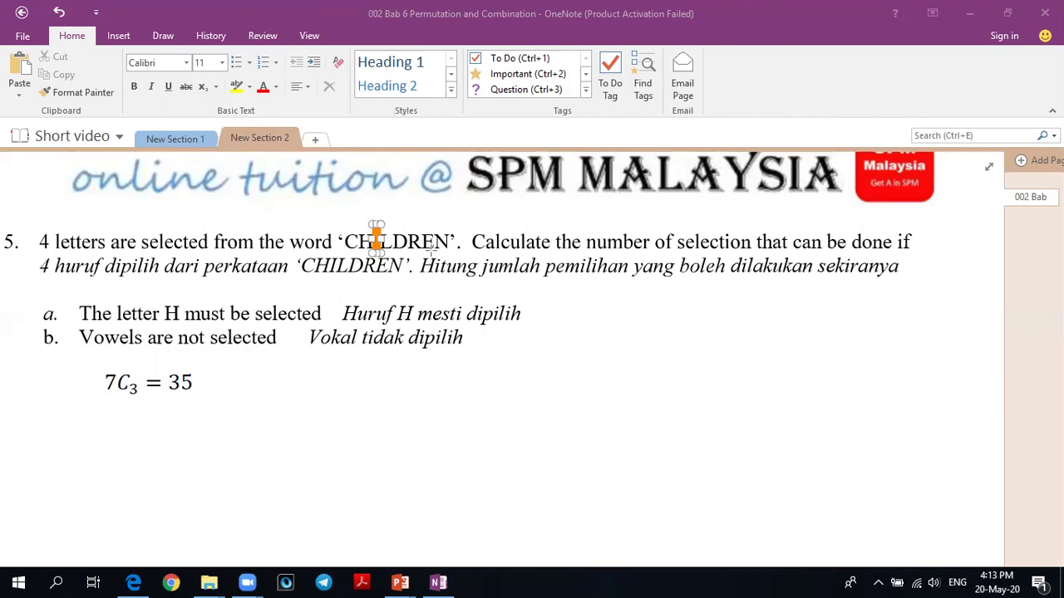
pyautogui.click(432, 248)
pyautogui.hotkey('ctrl', 'v')
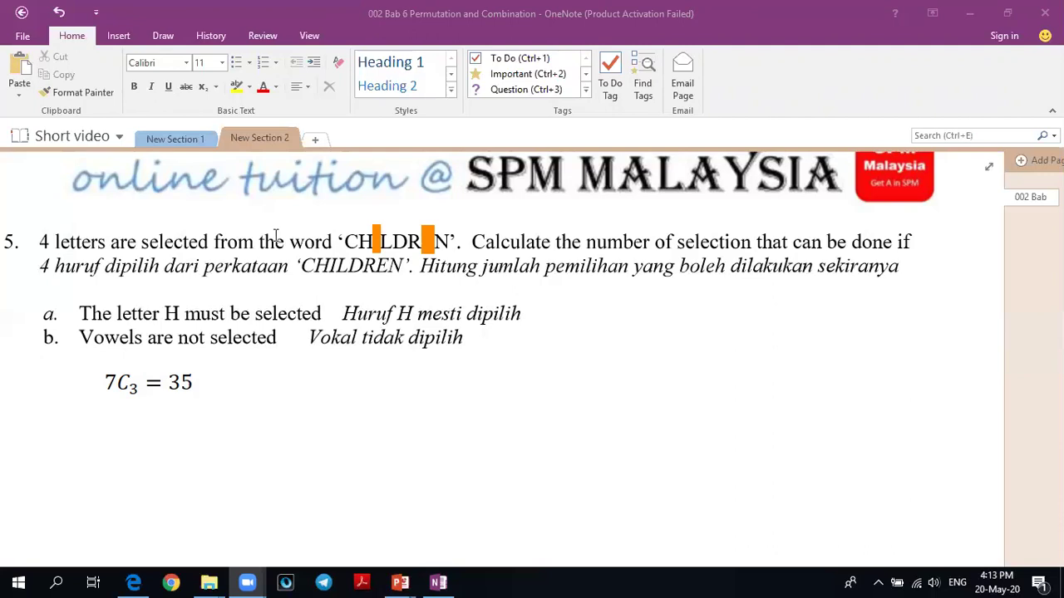
# Step: Add a new equation 6C4 = 15 below 7C3 = 35 for part b
pyautogui.click(224, 400)
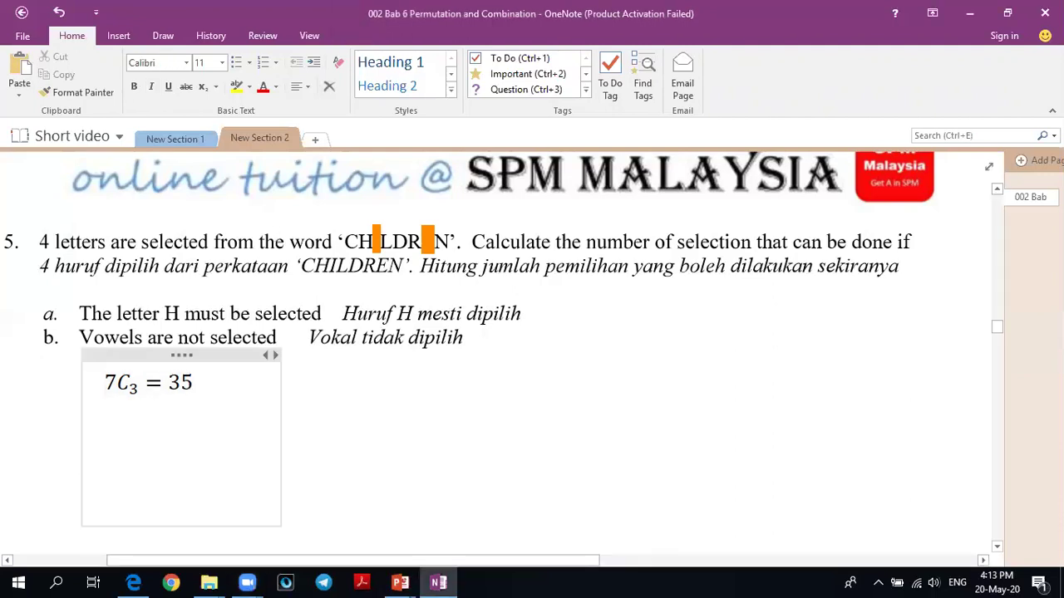
pyautogui.hotkey('alt', '=')
pyautogui.write('6C')
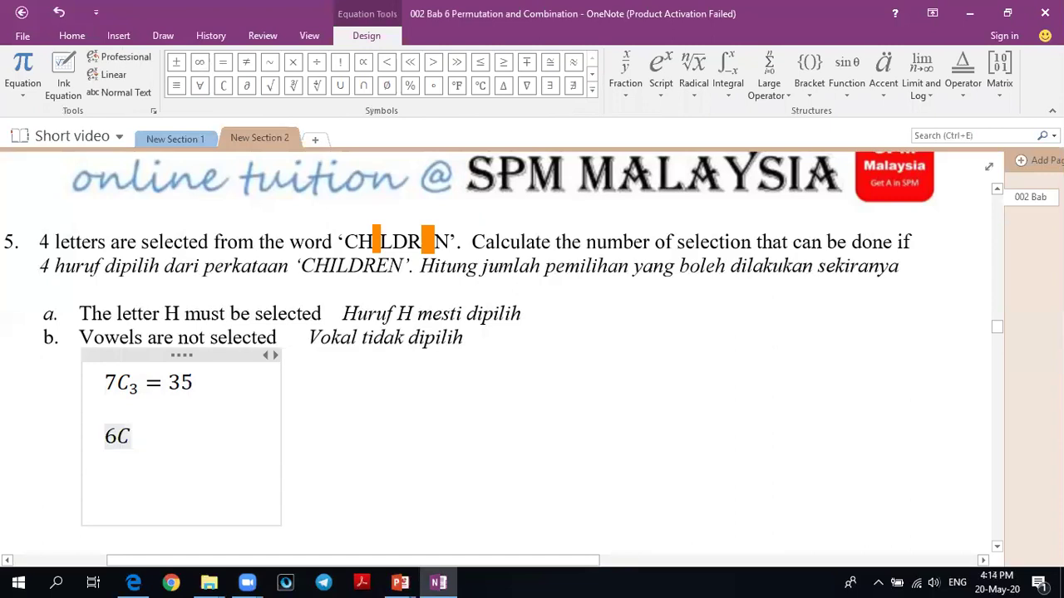
pyautogui.write('_4 = ')
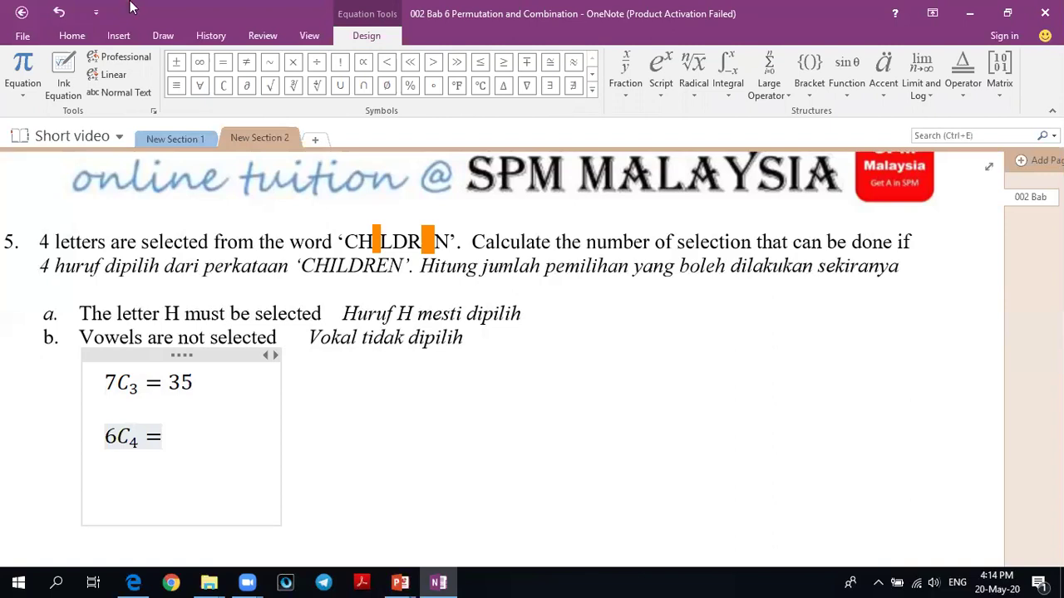
pyautogui.write('15')
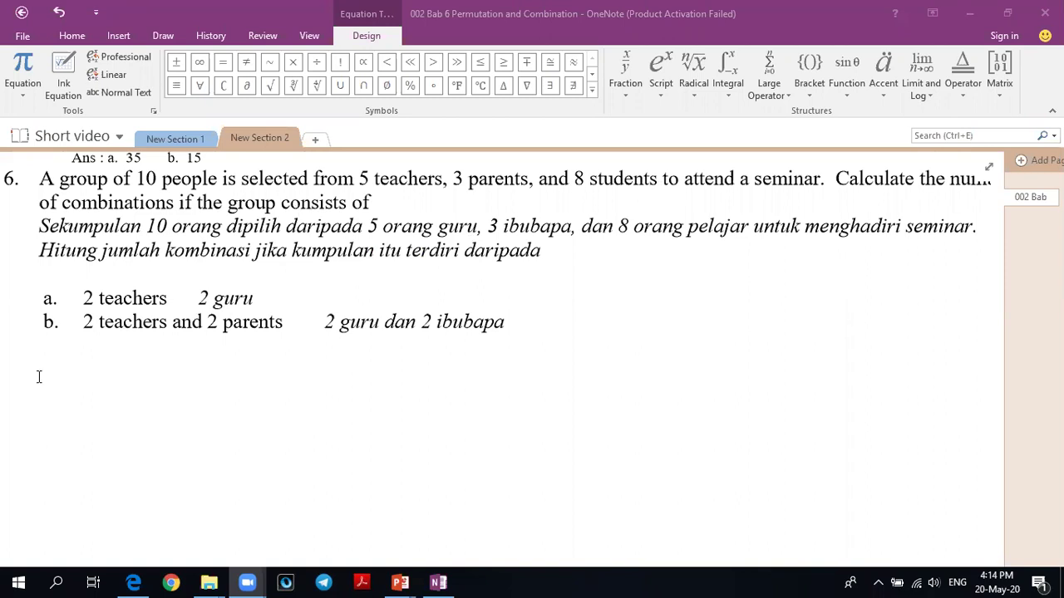
# Step: Add an equation below Q6 item b reading (2 teachers and 8 not teachers)
pyautogui.click(350, 283)
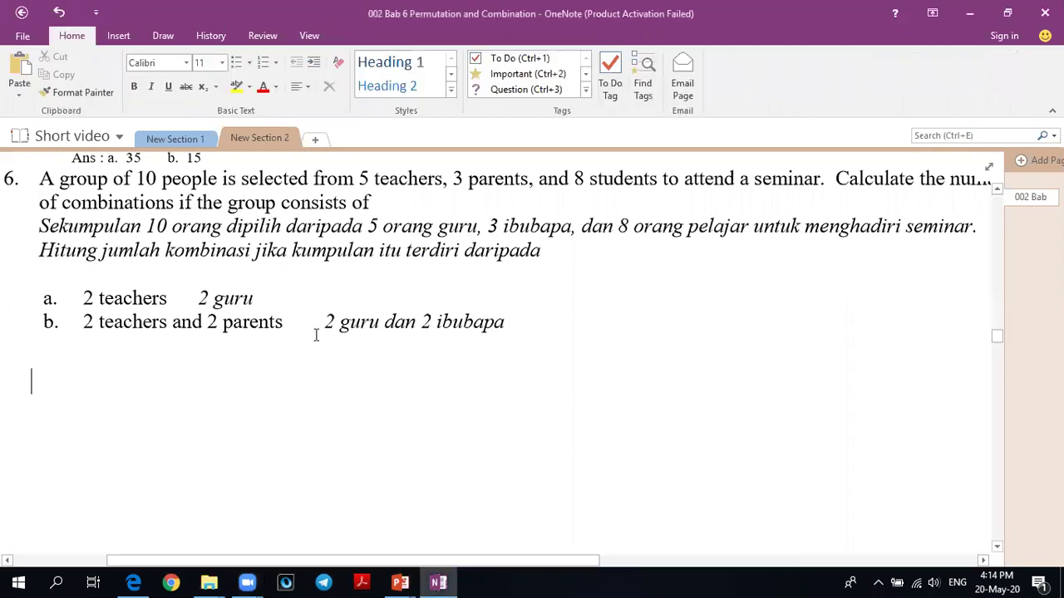
pyautogui.hotkey('alt', '=')
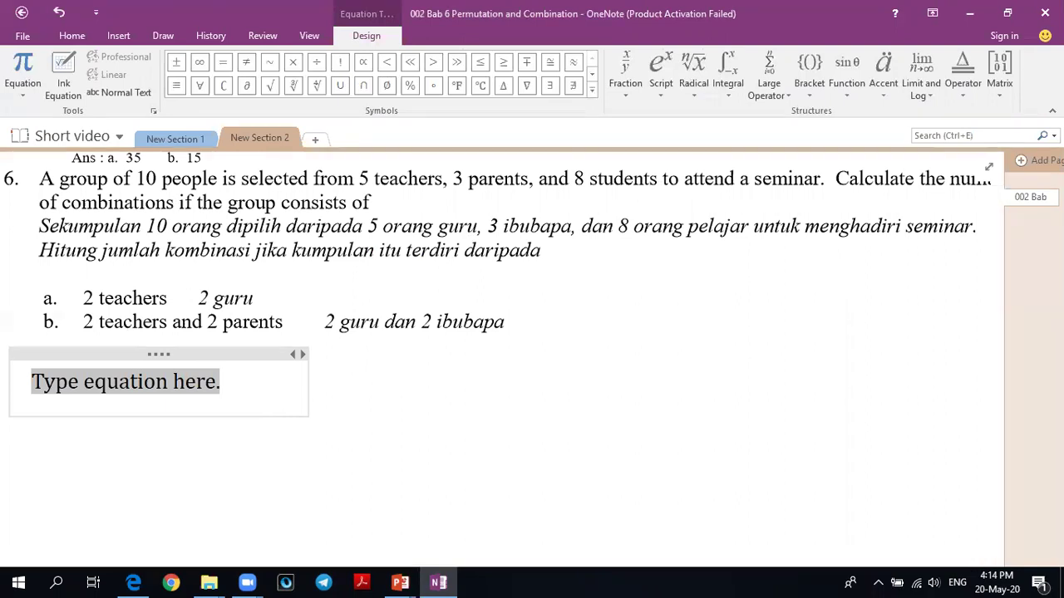
pyautogui.write('(2 teachers ')
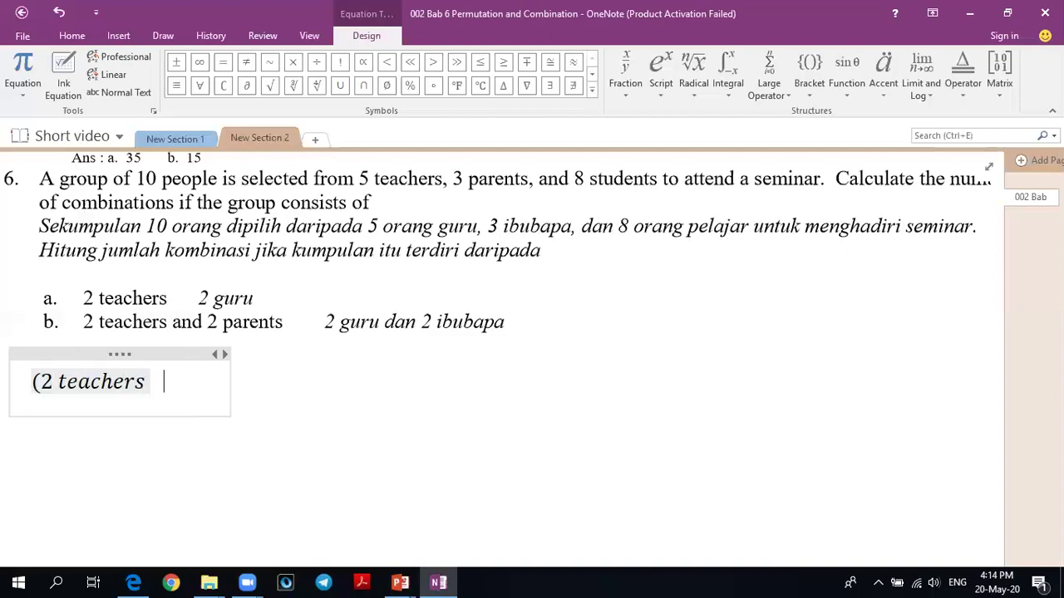
pyautogui.write('and 8 ')
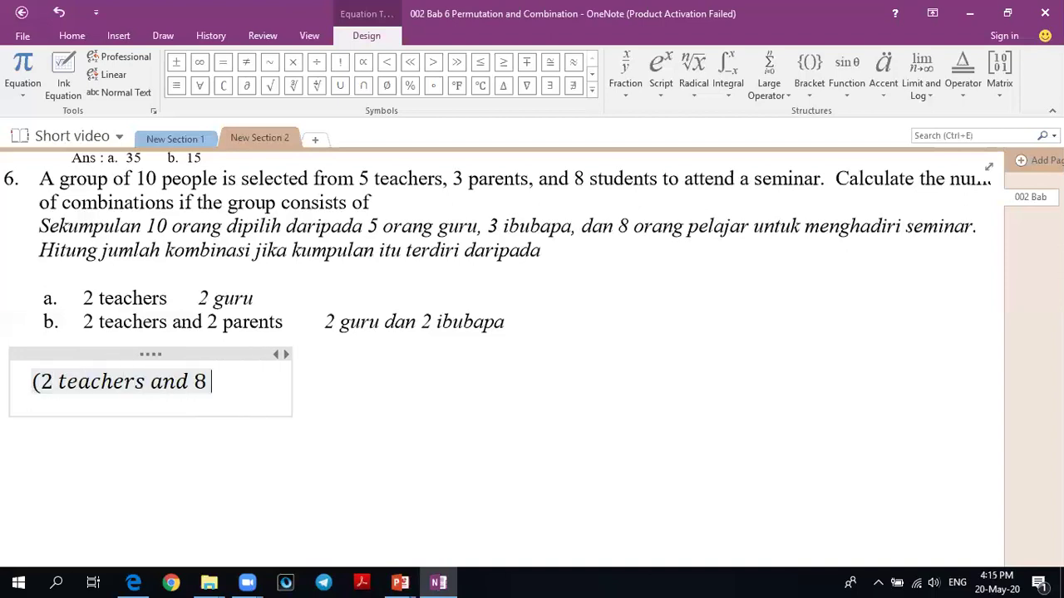
pyautogui.write('not teachers')
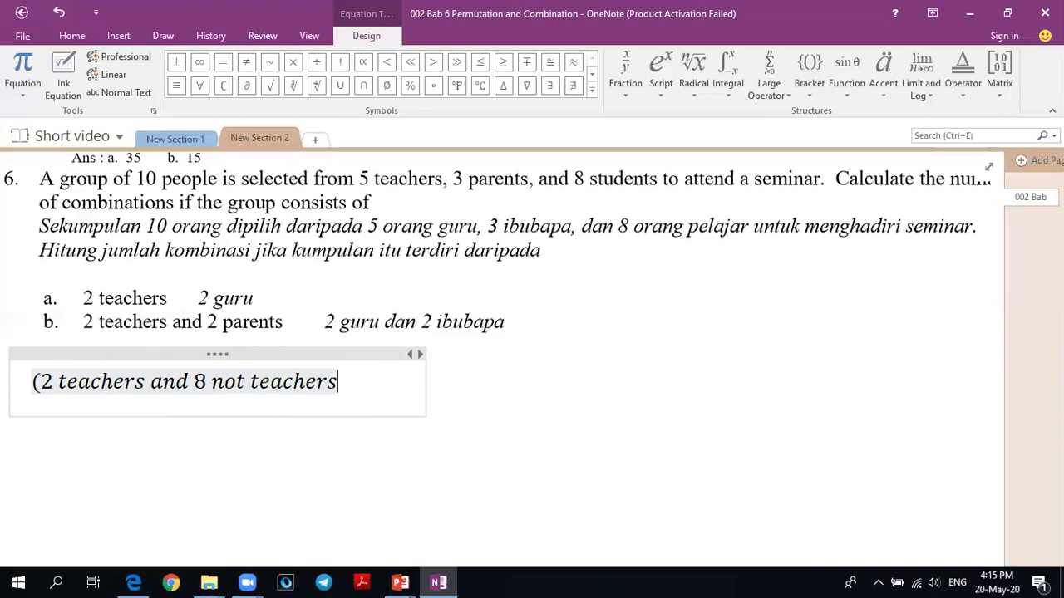
pyautogui.write(')')
pyautogui.press('Return')
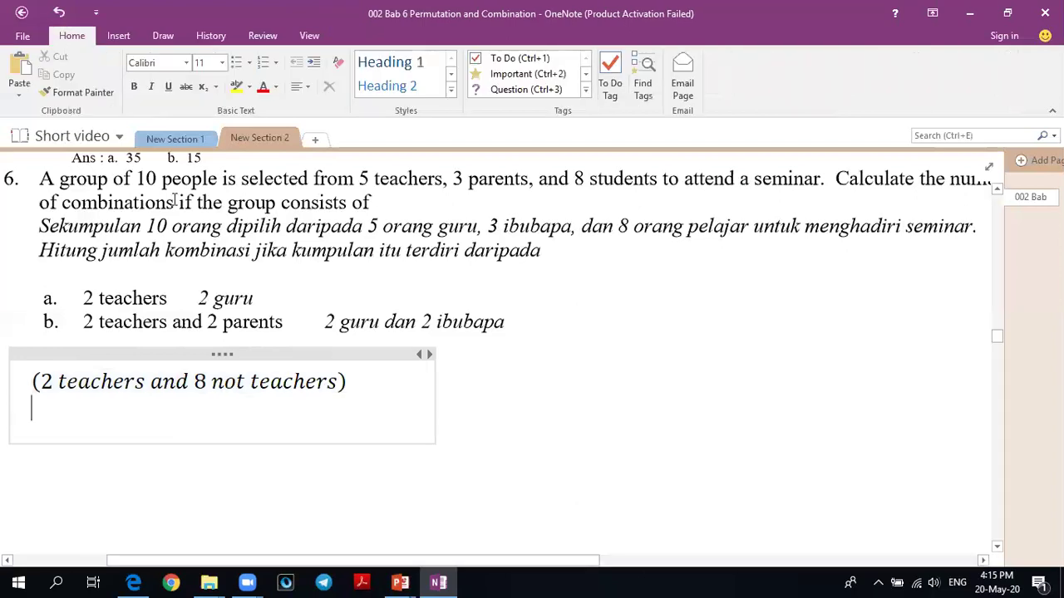
# Step: Write = 5C2 × 11C8 on the next line, then = 1650 below it
pyautogui.hotkey('alt', '=')
pyautogui.write('=')
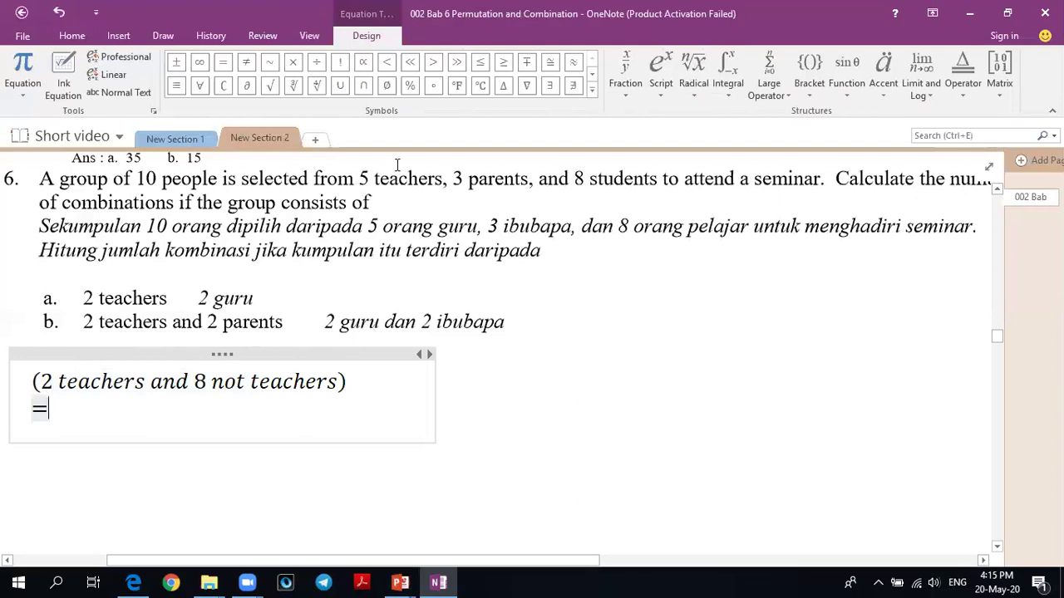
pyautogui.write('5C_2')
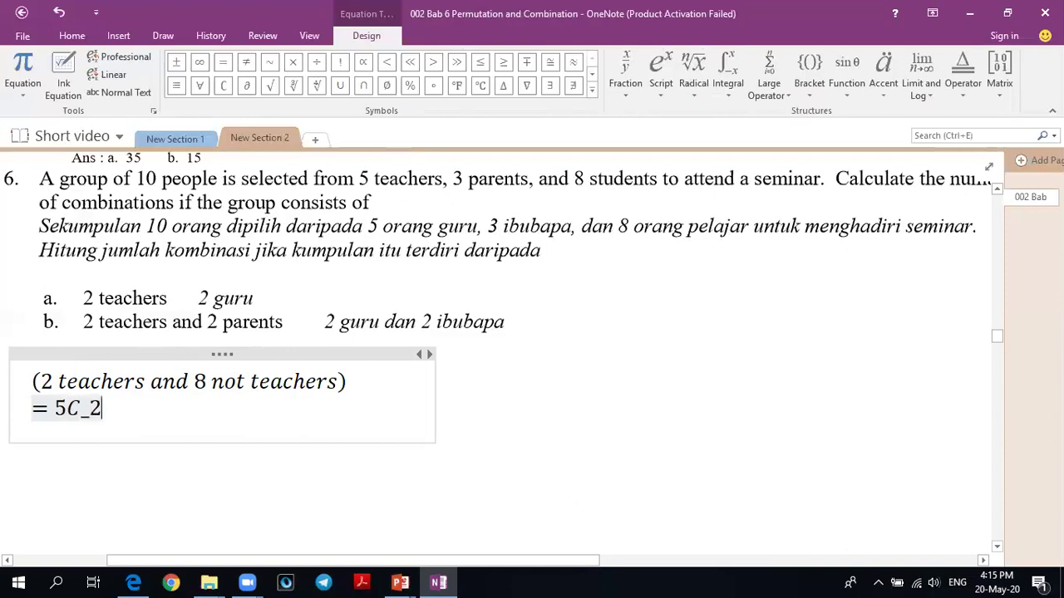
pyautogui.press('space')
pyautogui.write('imes')
pyautogui.press('space')
pyautogui.write('11')
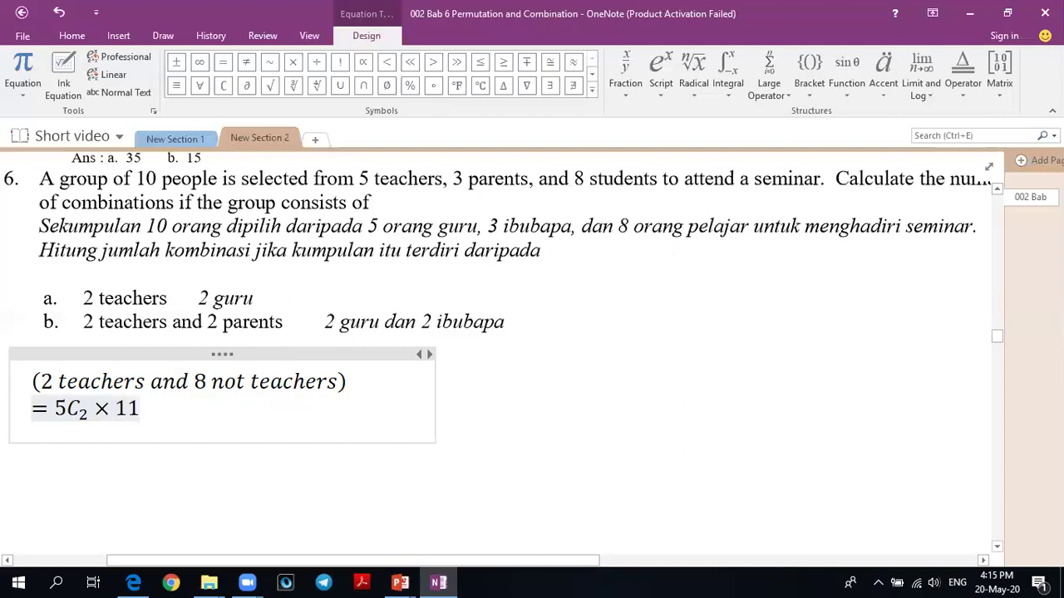
pyautogui.write('C_')
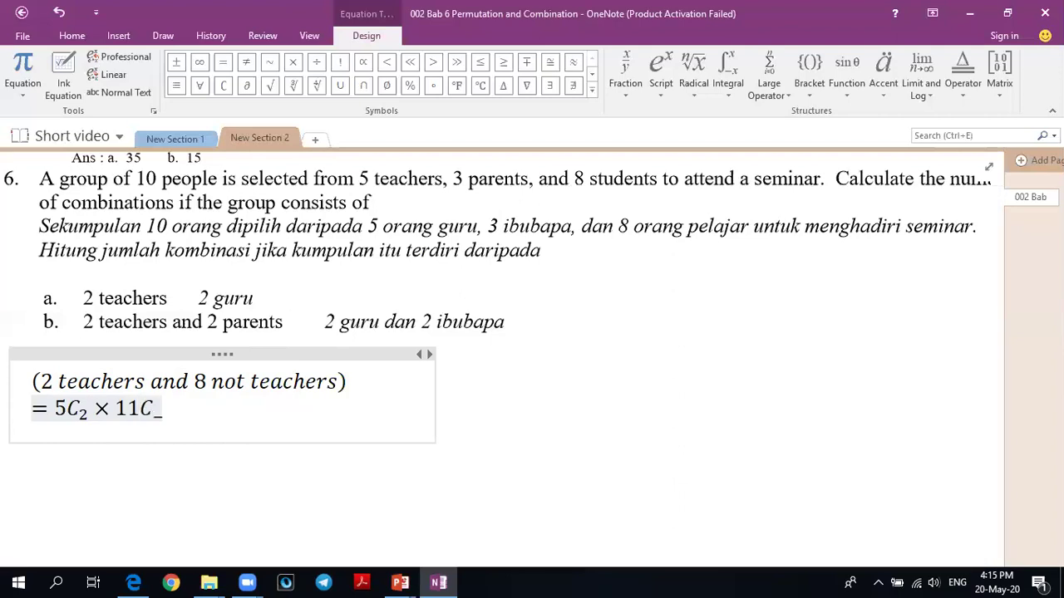
pyautogui.write('8')
pyautogui.press('Return')
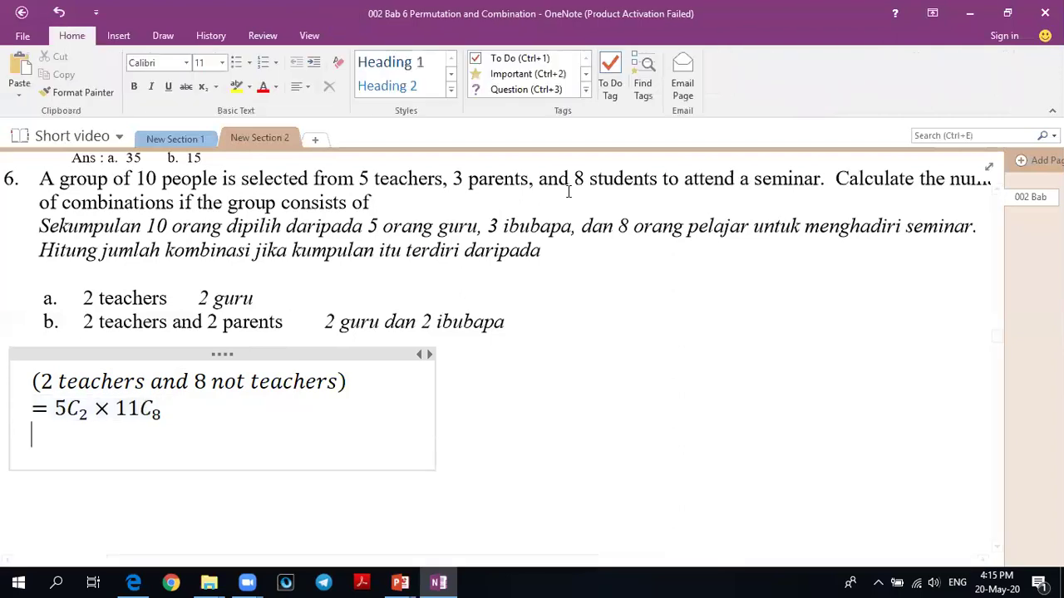
pyautogui.hotkey('alt', '=')
pyautogui.write('= ')
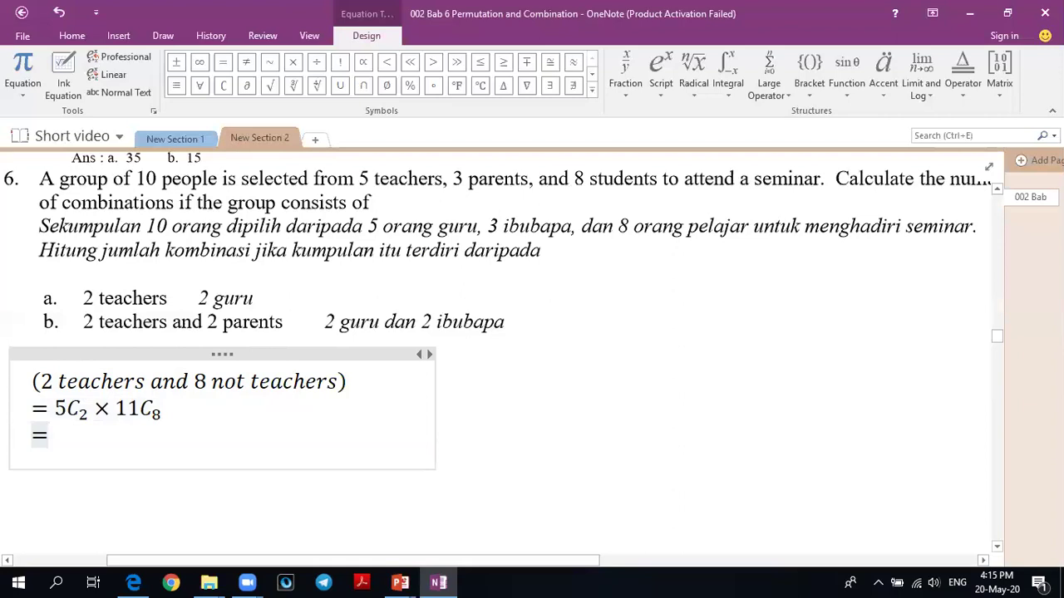
pyautogui.write('1')
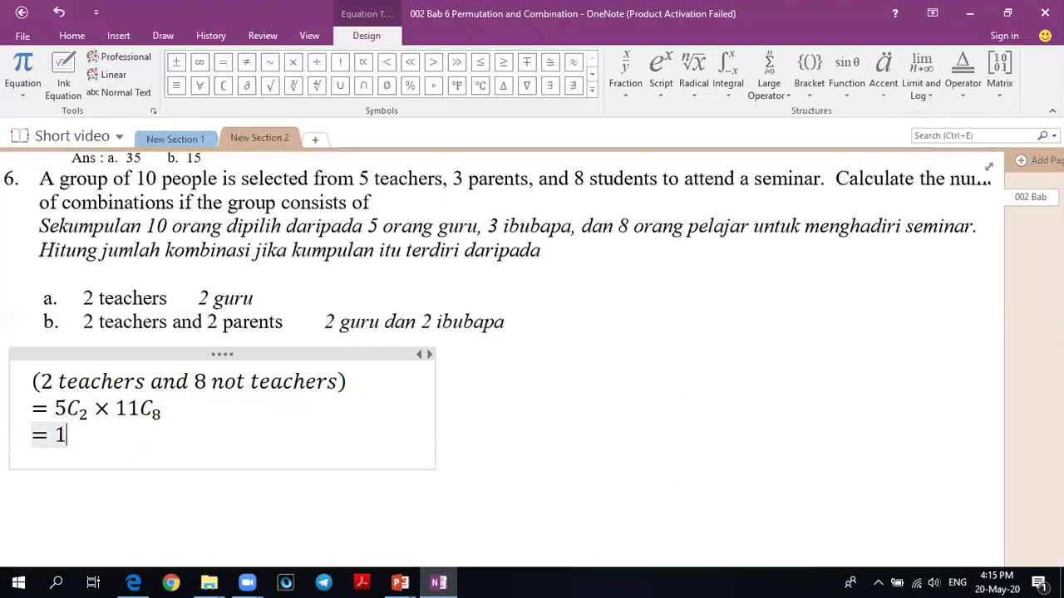
pyautogui.write('650')
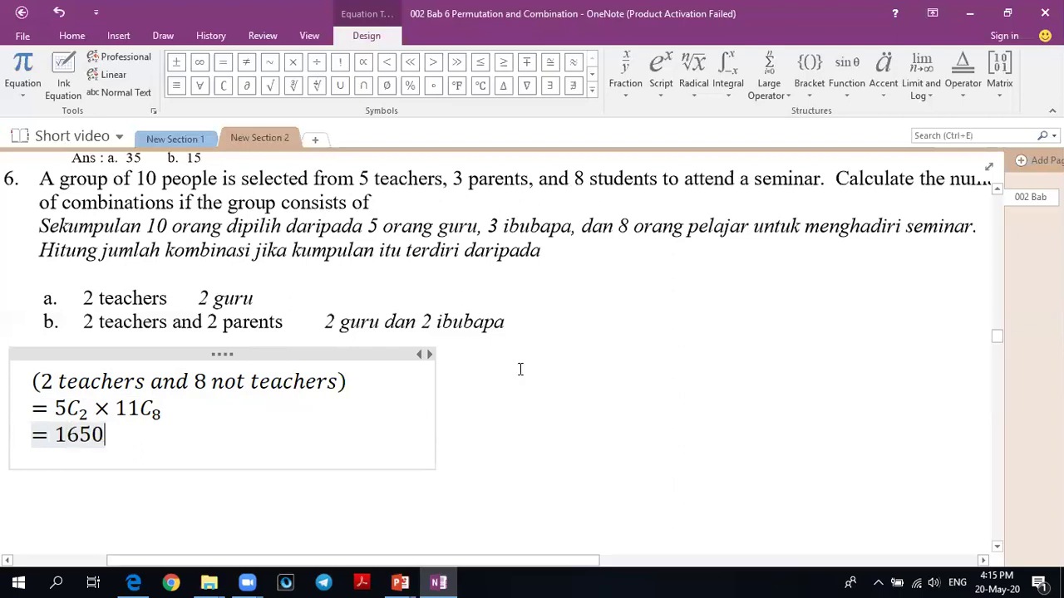
pyautogui.click(108, 340)
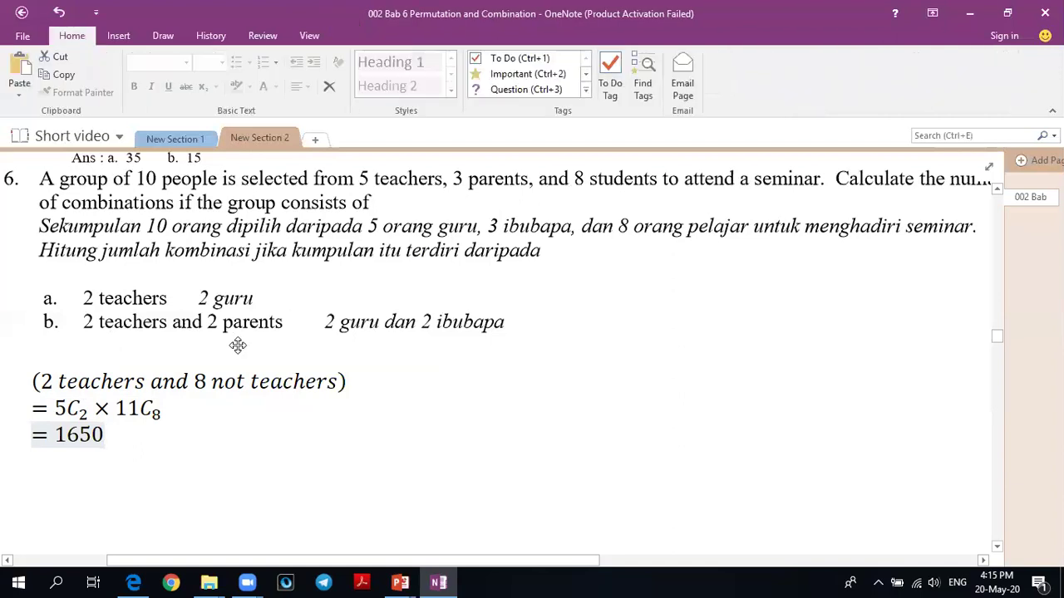
# Step: Beside part a, add an equation reading (2 teachers and 2 parents and 6 students)
pyautogui.click(469, 380)
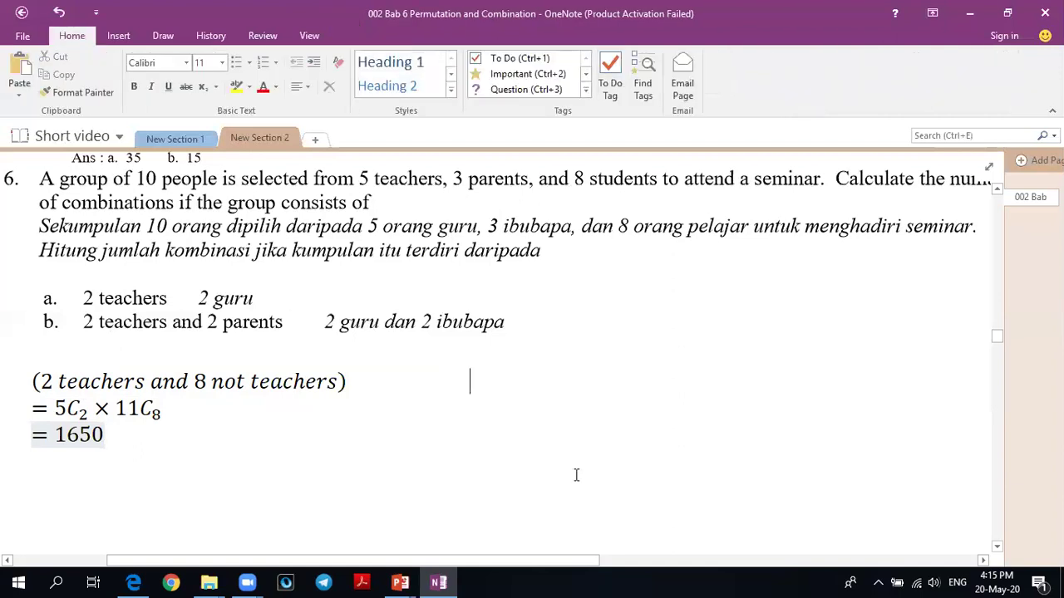
pyautogui.hotkey('alt', '=')
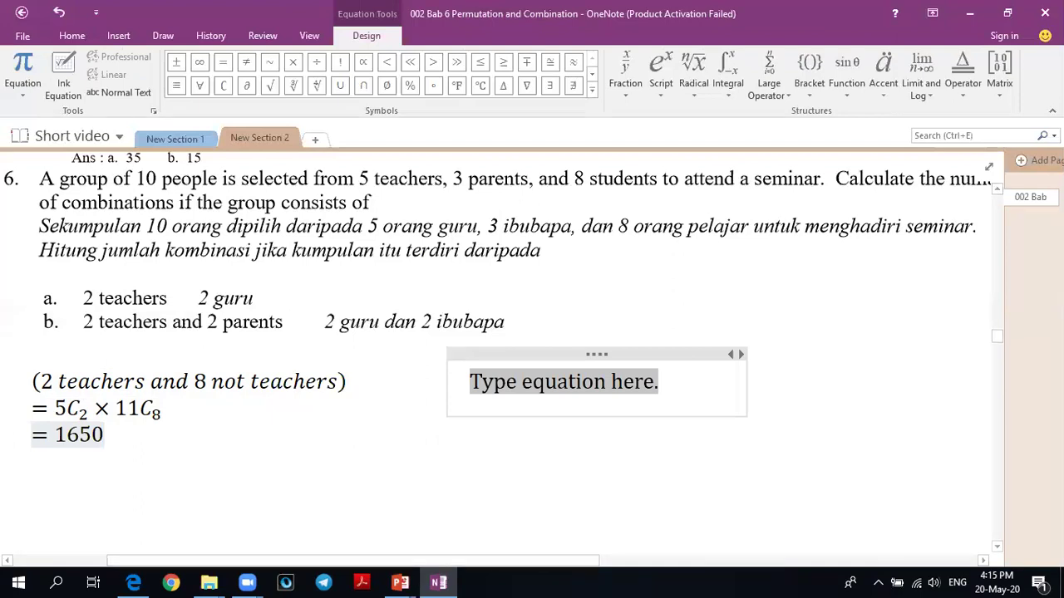
pyautogui.write('(')
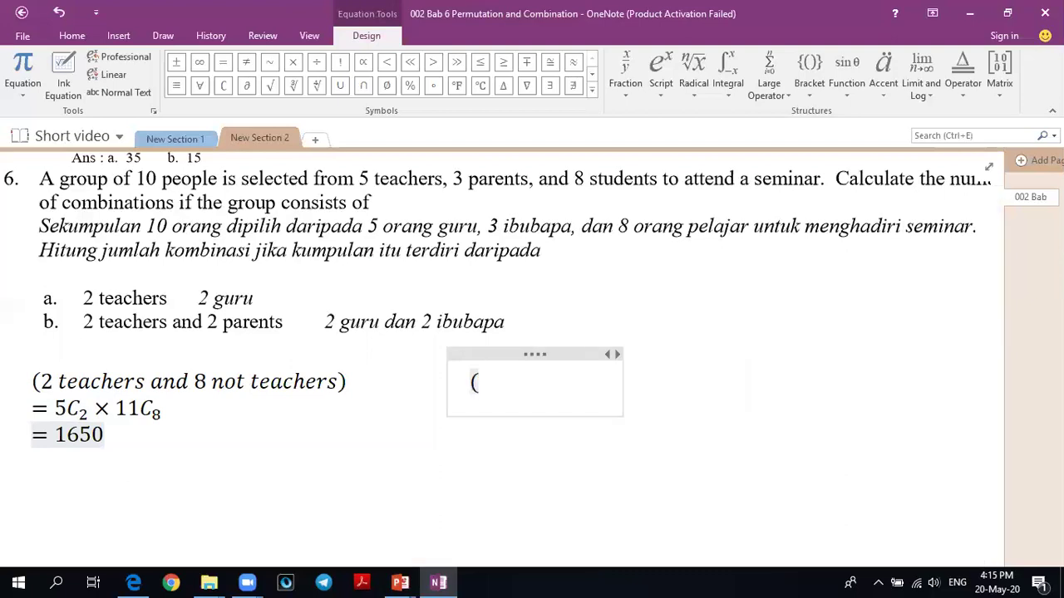
pyautogui.write('2')
pyautogui.write(' tea')
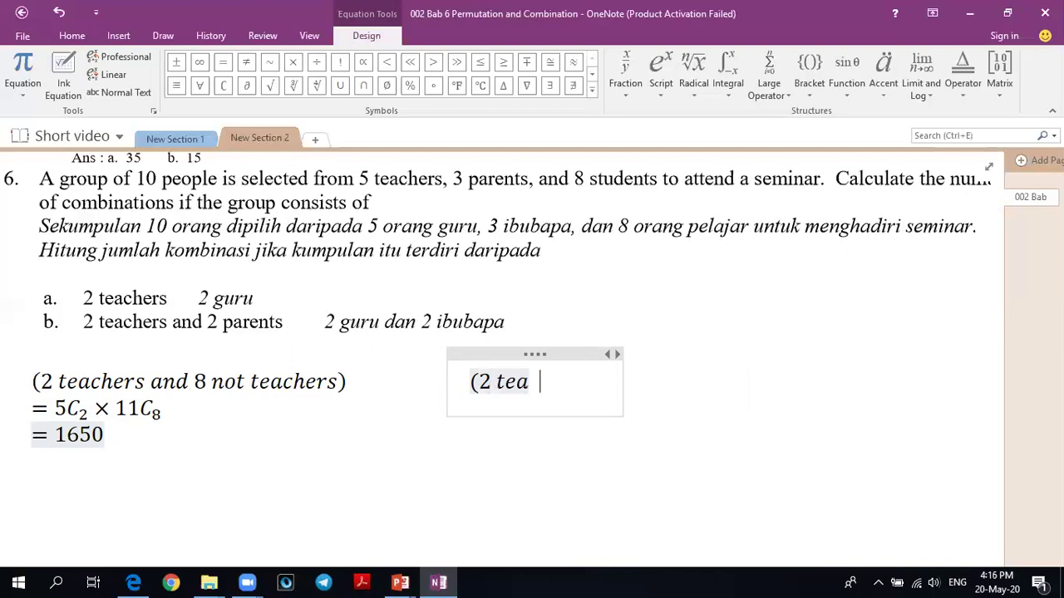
pyautogui.write('chers and 2')
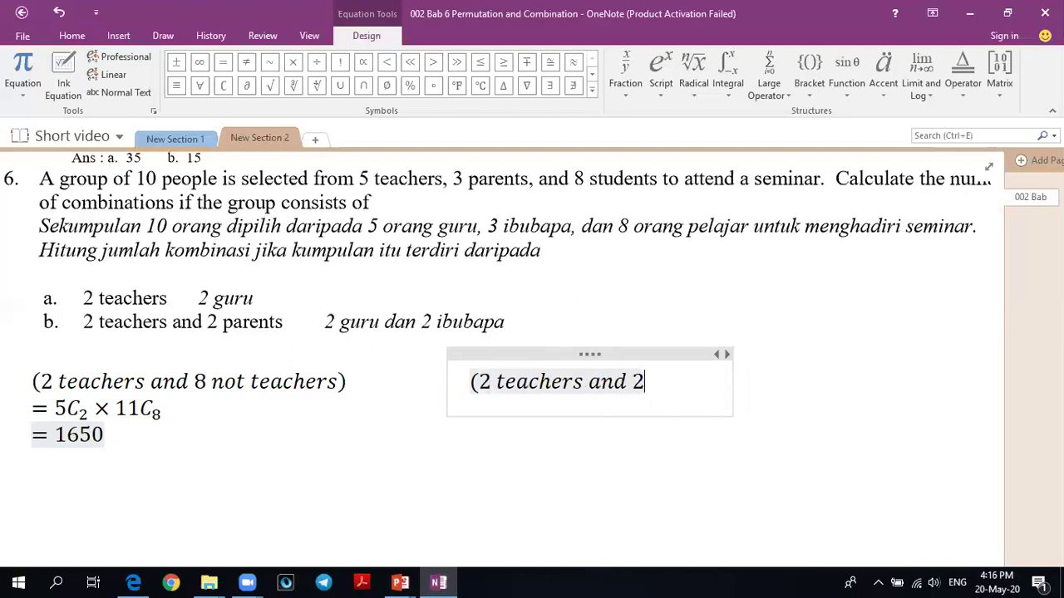
pyautogui.write(' parents ')
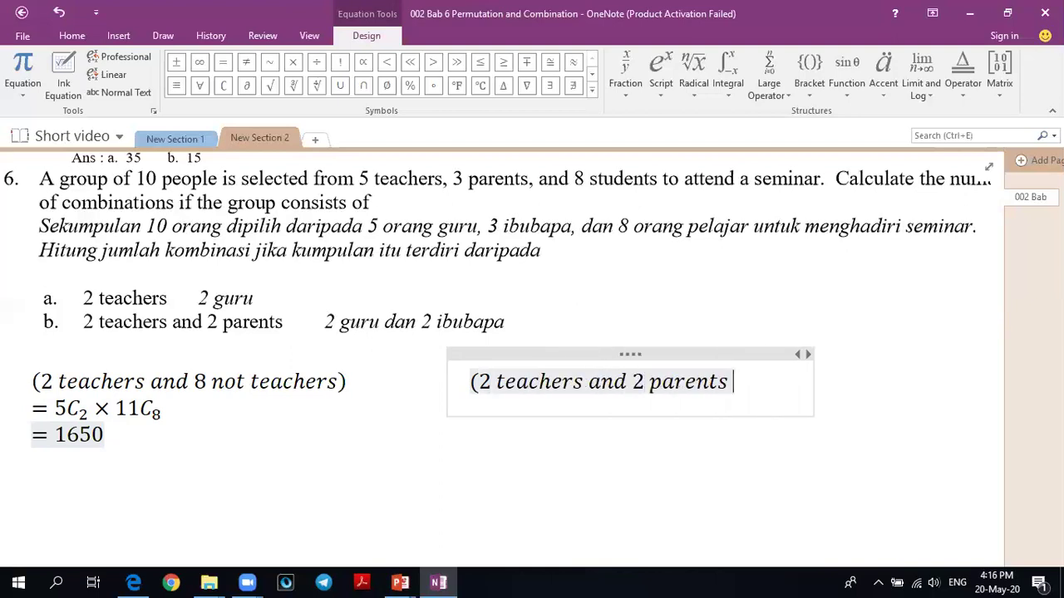
pyautogui.write('and')
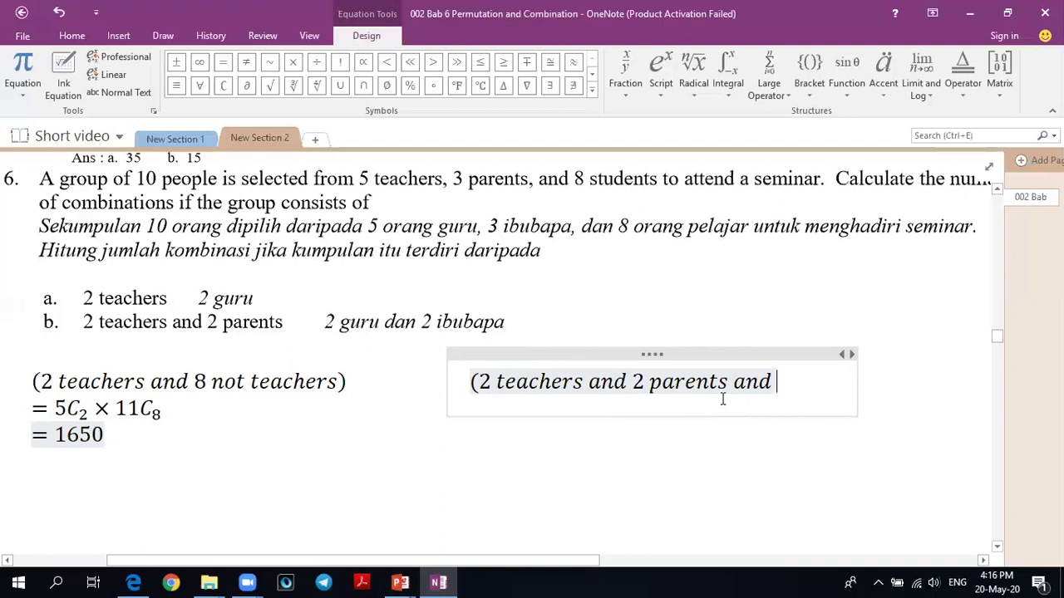
pyautogui.write('6')
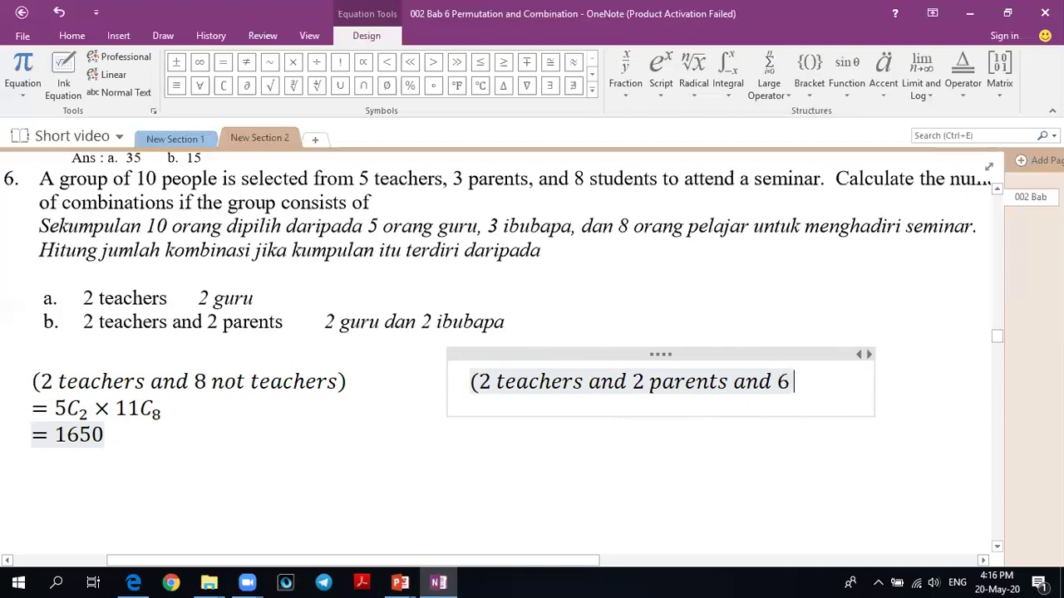
pyautogui.write(' stud ')
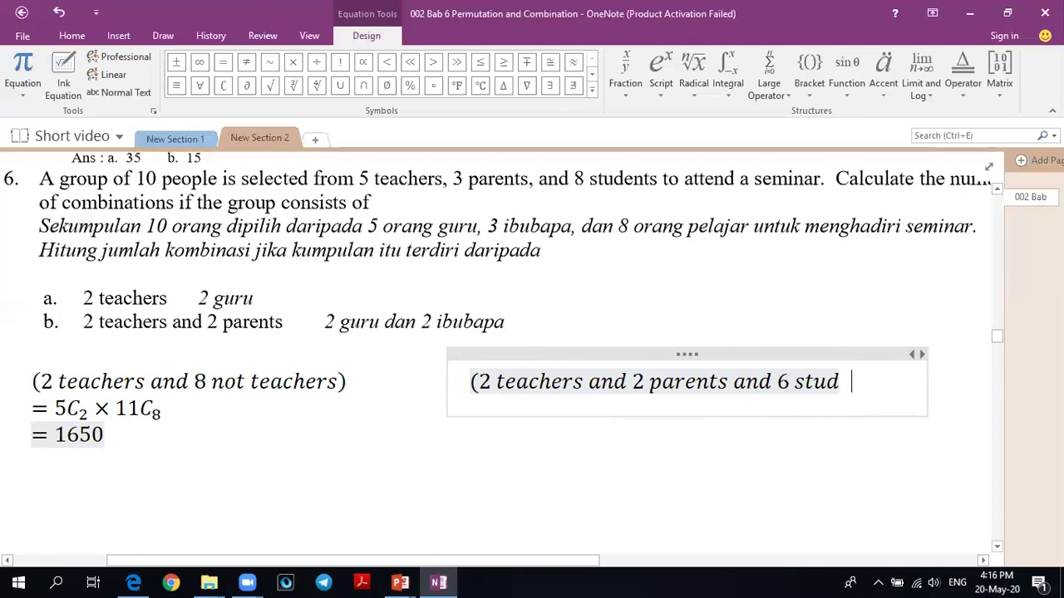
pyautogui.write('ents)')
pyautogui.hotkey('shift', 'Return')
# Step: Write = 5C2 × 3C2 × 8C6 on the next line, then = 84
pyautogui.write('=')
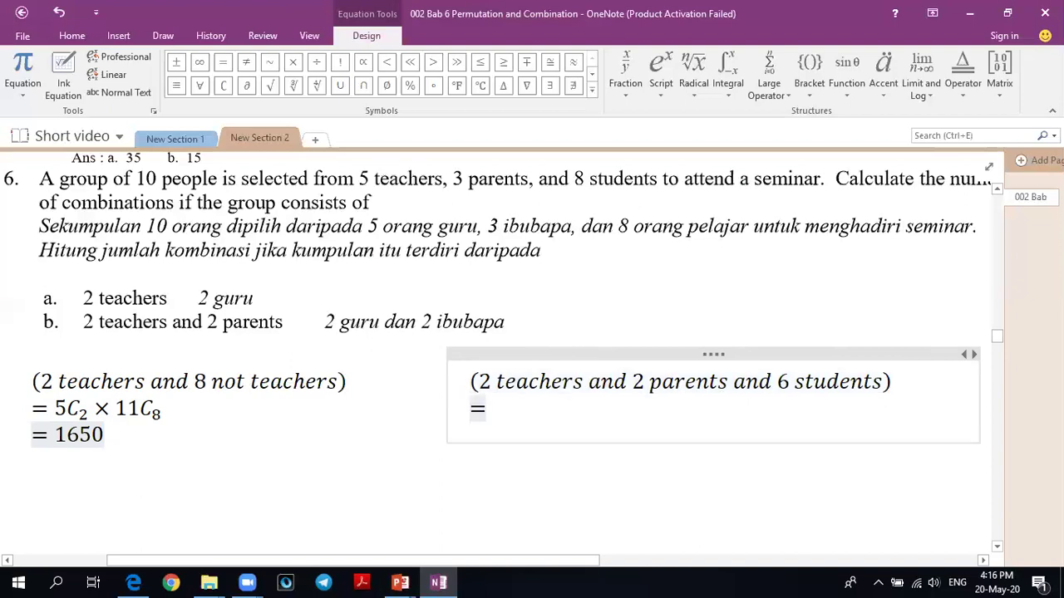
pyautogui.write('5C_2')
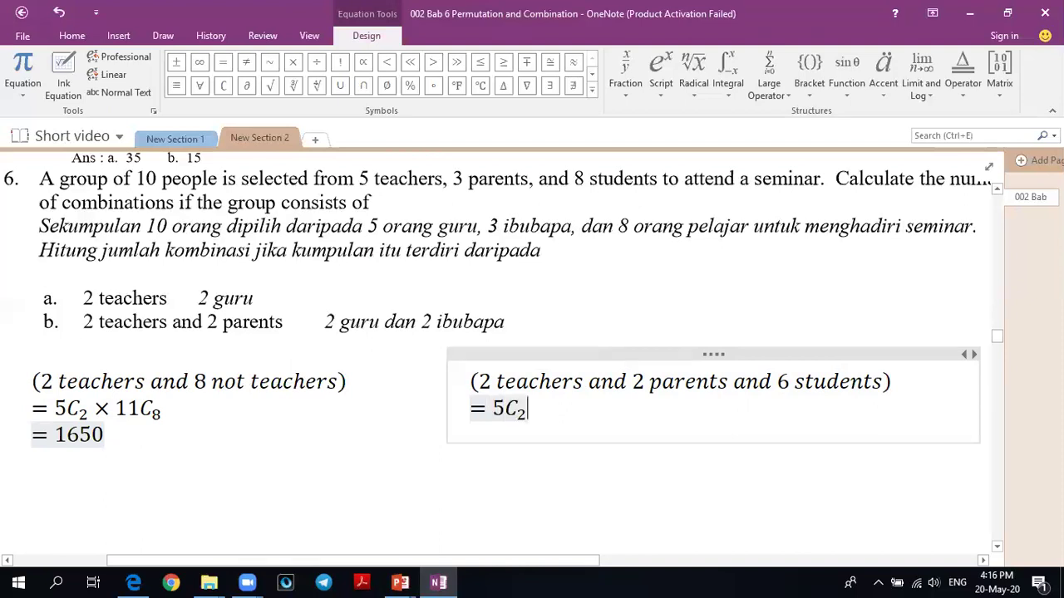
pyautogui.write('\\times ')
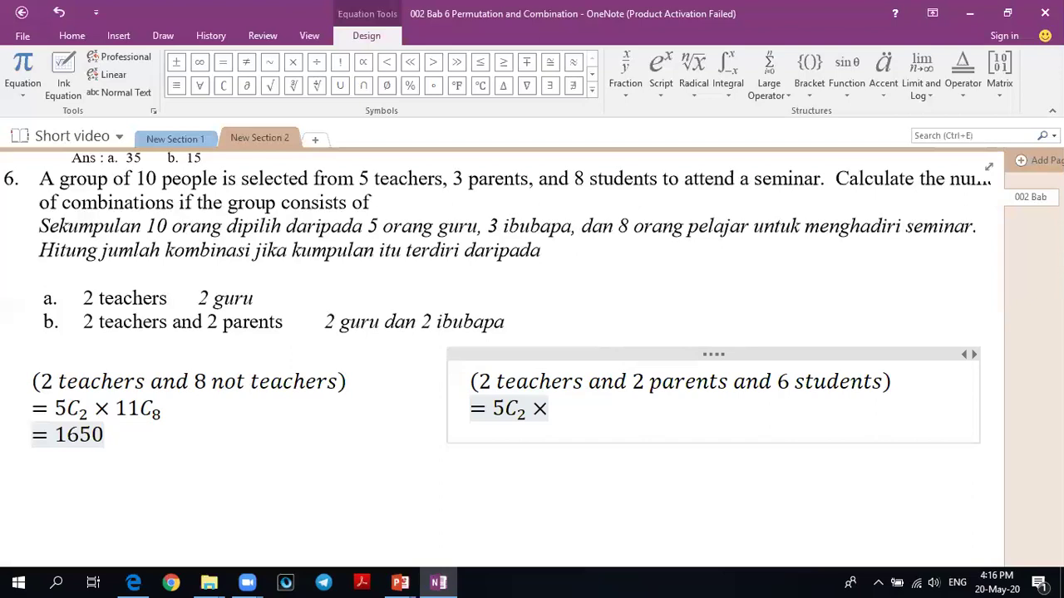
pyautogui.write('3C_')
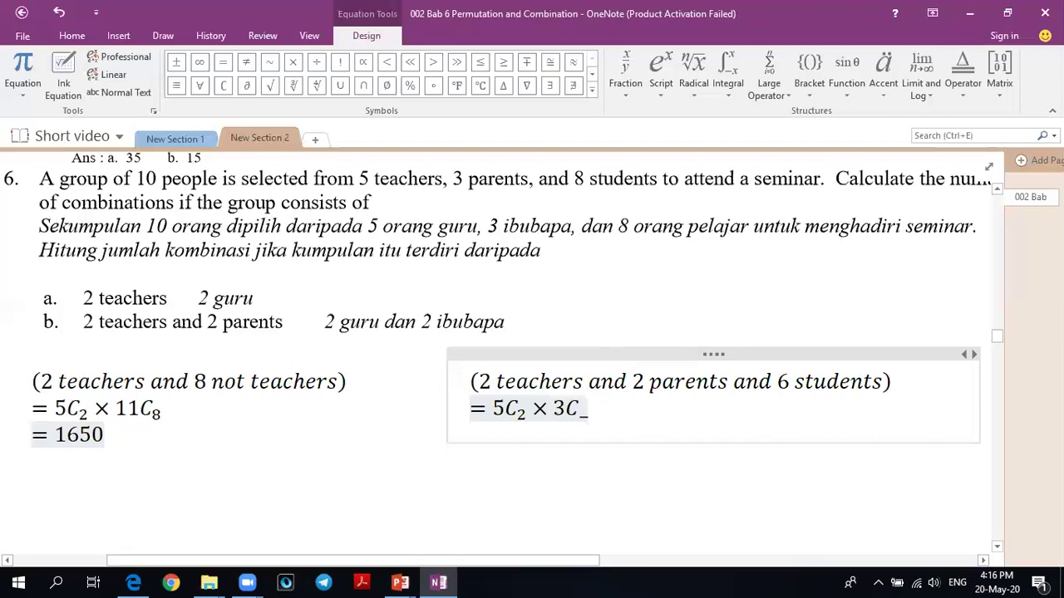
pyautogui.write('2\\')
pyautogui.write('times ')
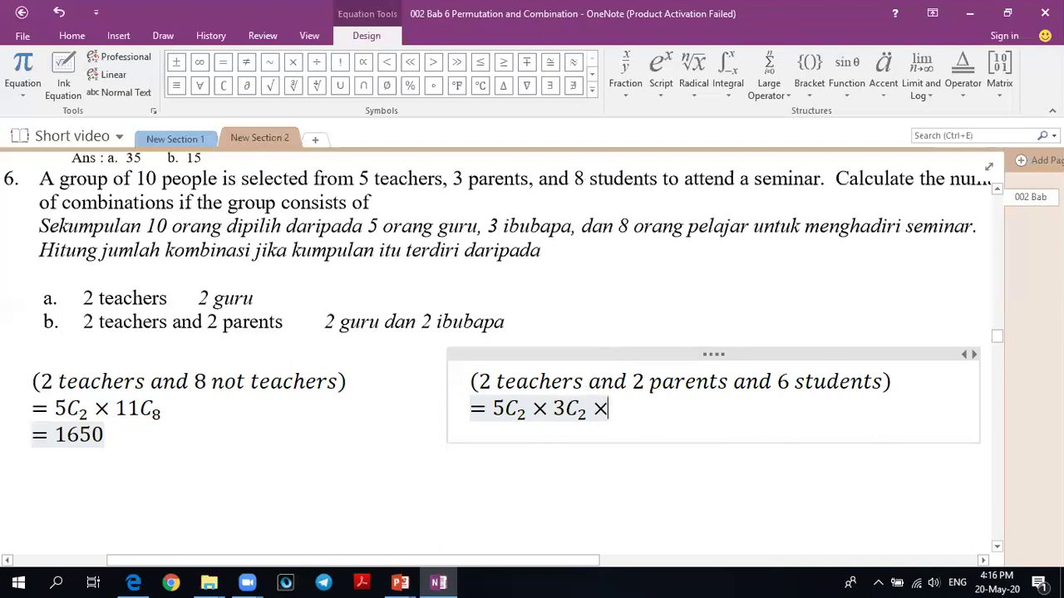
pyautogui.write('8C6')
pyautogui.press('Return')
pyautogui.write('=')
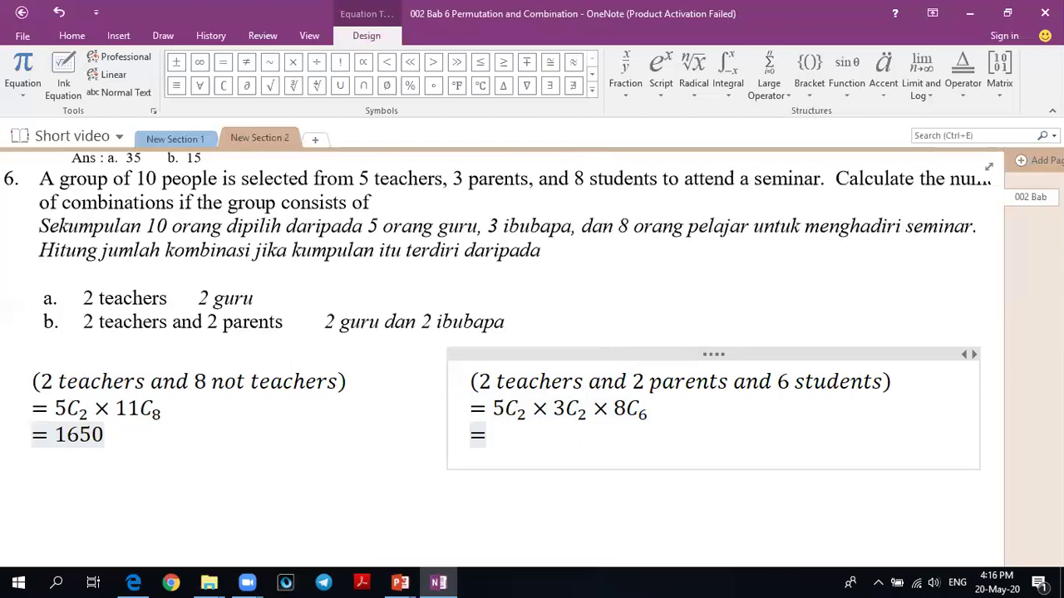
pyautogui.write(' 8')
pyautogui.write('4')
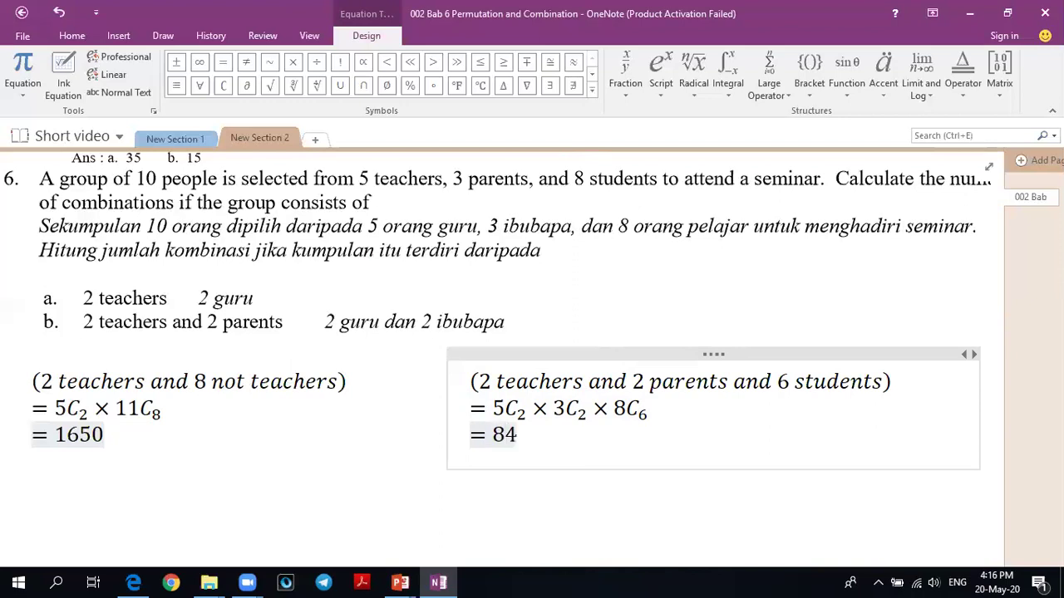